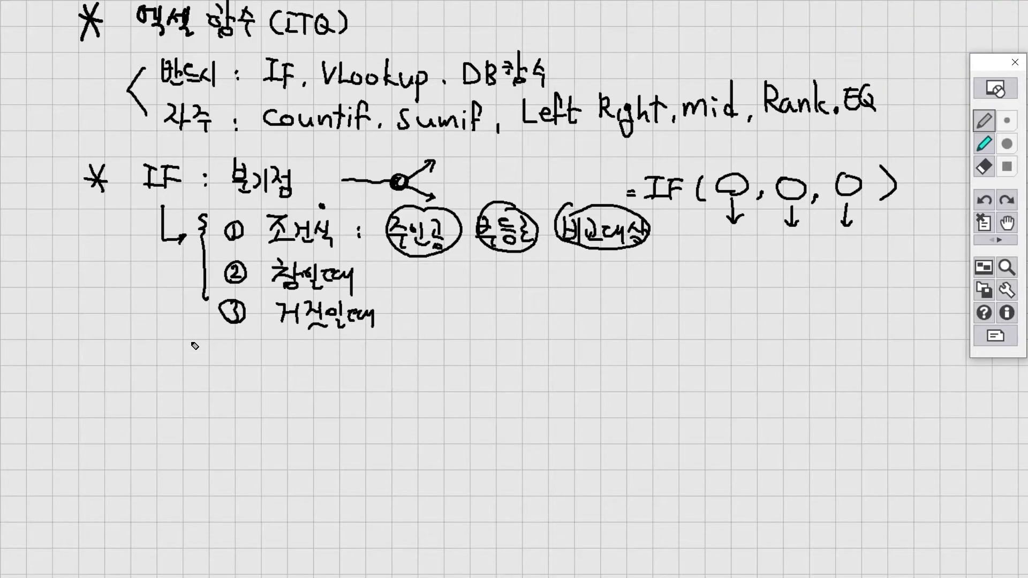
Step: Handwrite a starred note below the IF section reading "LEFT : 왼쪽부터 몇글자 추출"
left_click_drag(104, 364, 117, 383)
mouse_move(116, 364)
left_mouse_down()
mouse_move(105, 384)
mouse_move(119, 375)
mouse_move(168, 383)
mouse_move(181, 356)
left_mouse_up()
mouse_move(176, 357)
left_mouse_down()
mouse_move(176, 375)
mouse_move(189, 369)
left_mouse_up()
left_click_drag(176, 375, 196, 384)
left_click_drag(195, 357, 206, 356)
left_click_drag(196, 370, 229, 357)
left_click_drag(221, 357, 220, 378)
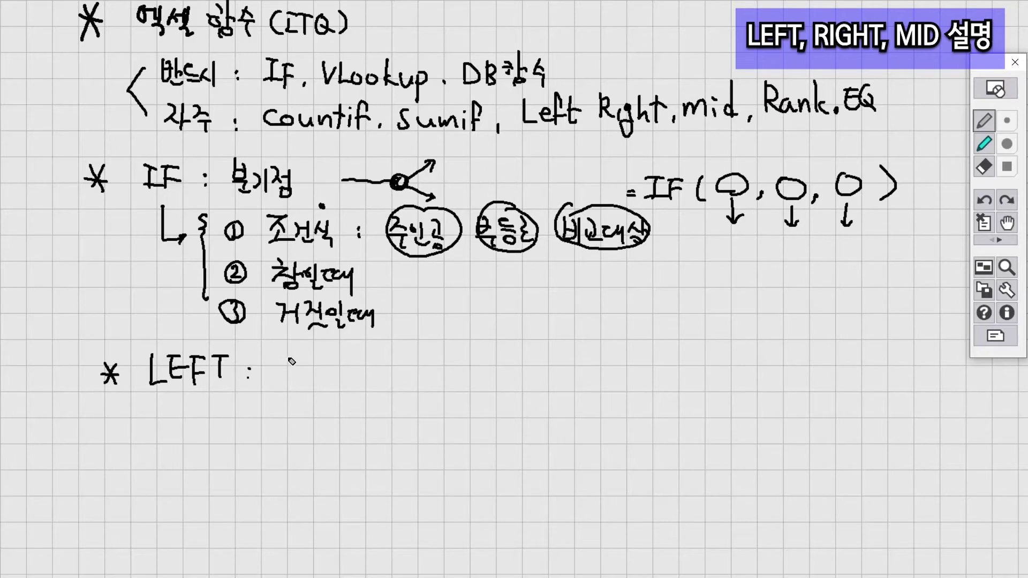
mouse_move(289, 364)
left_mouse_down()
mouse_move(279, 370)
mouse_move(298, 366)
mouse_move(298, 383)
mouse_move(317, 369)
mouse_move(321, 390)
mouse_move(337, 375)
mouse_move(364, 384)
mouse_move(400, 369)
mouse_move(395, 384)
mouse_move(447, 375)
mouse_move(464, 358)
mouse_move(478, 390)
mouse_move(494, 366)
mouse_move(504, 386)
left_mouse_up()
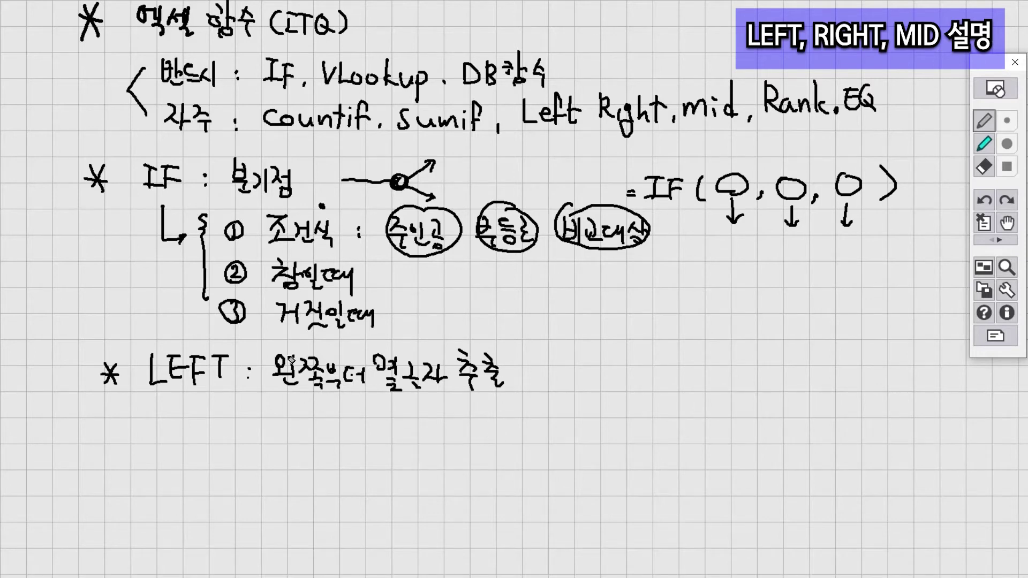
Step: Handwrite the example 대한민국 with the formula =left(A3,2) beside the LEFT note, and mark the example's first two characters
mouse_move(681, 304)
left_mouse_down()
mouse_move(770, 313)
mouse_move(792, 298)
mouse_move(792, 332)
mouse_move(757, 385)
mouse_move(780, 383)
left_mouse_up()
mouse_move(795, 348)
left_mouse_down()
mouse_move(810, 354)
mouse_move(811, 382)
left_mouse_up()
left_click_drag(804, 369, 820, 367)
left_click_drag(736, 370, 745, 371)
left_click_drag(736, 376, 745, 377)
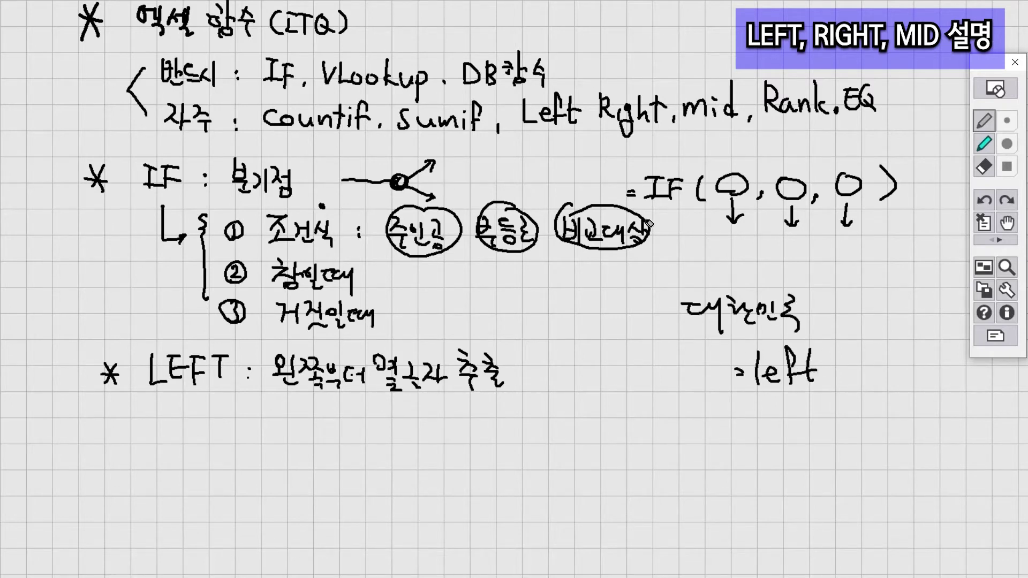
mouse_move(841, 351)
left_mouse_down()
mouse_move(839, 384)
mouse_move(918, 361)
mouse_move(930, 375)
left_mouse_up()
left_click(905, 378)
left_click_drag(934, 351, 935, 389)
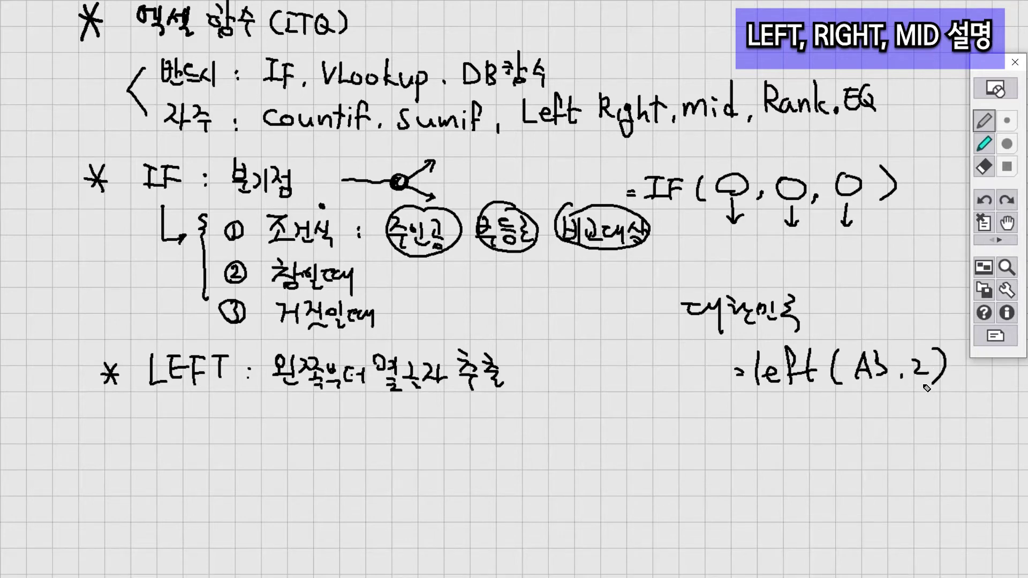
left_click_drag(694, 344, 751, 343)
mouse_move(679, 266)
left_mouse_down()
mouse_move(687, 351)
mouse_move(751, 310)
left_mouse_up()
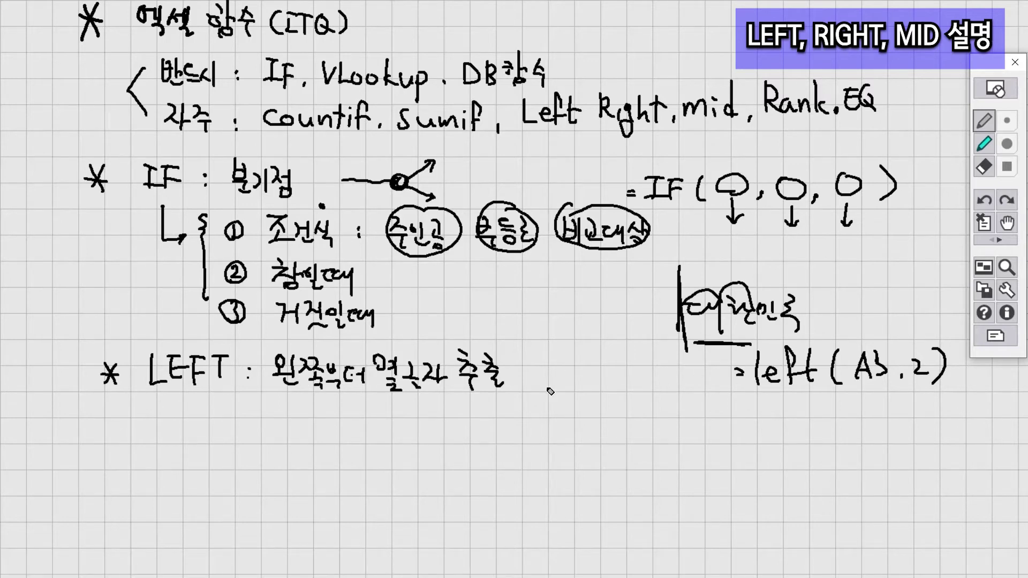
Step: List the arguments ① 주소 and ② 몇글자 beside a brace under the LEFT note, and write Right below LEFT
left_click_drag(236, 406, 242, 466)
left_click_drag(272, 418, 282, 423)
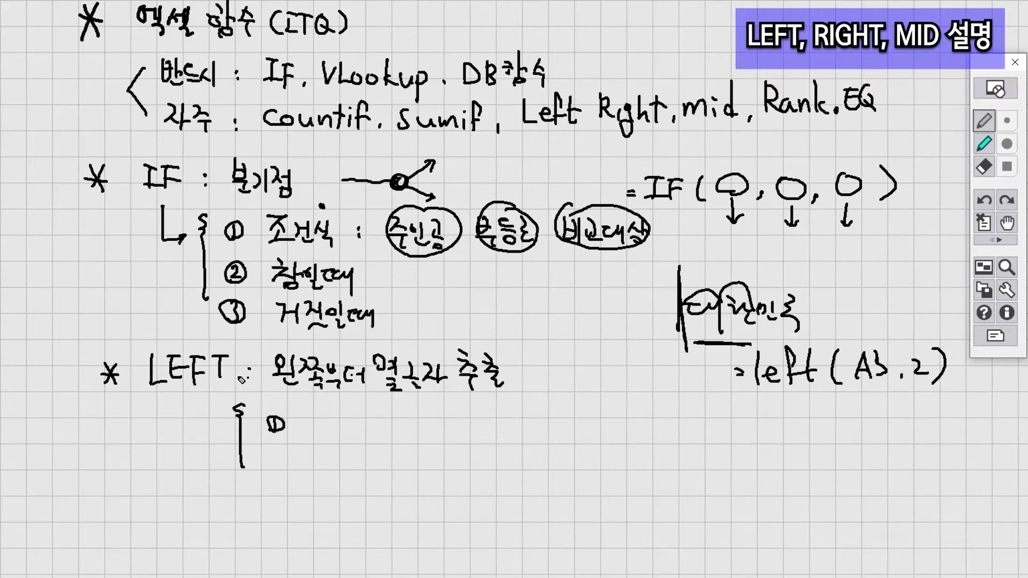
left_click_drag(309, 412, 364, 431)
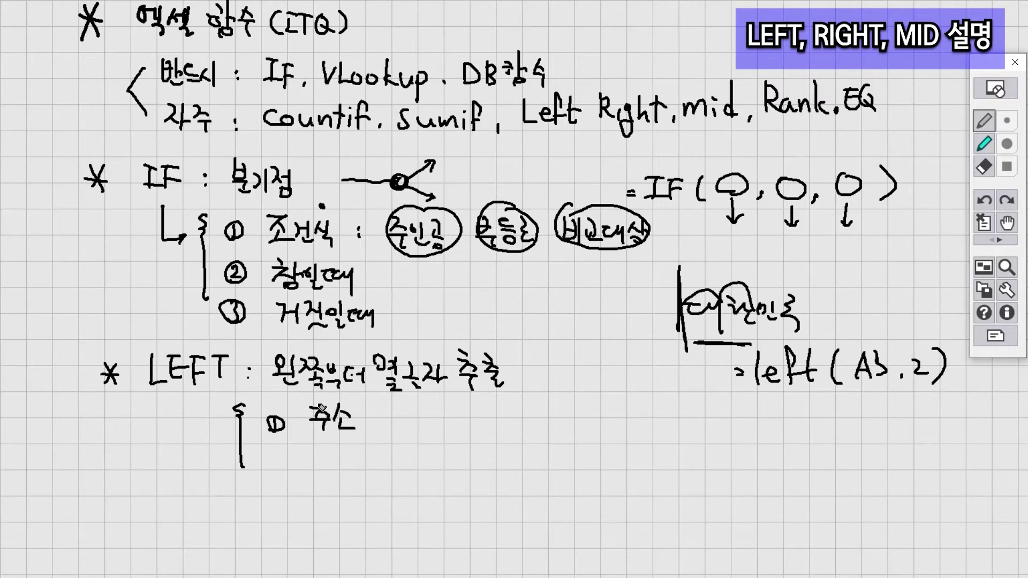
mouse_move(283, 456)
left_mouse_down()
mouse_move(385, 462)
mouse_move(390, 473)
left_mouse_up()
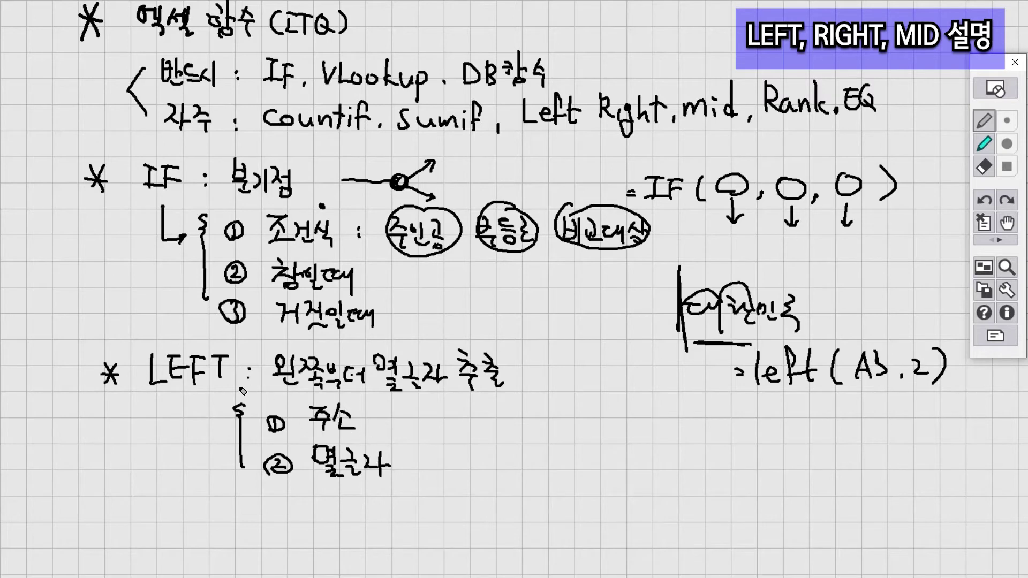
mouse_move(150, 414)
left_mouse_down()
mouse_move(152, 428)
mouse_move(183, 450)
left_mouse_up()
left_click_drag(198, 410, 220, 438)
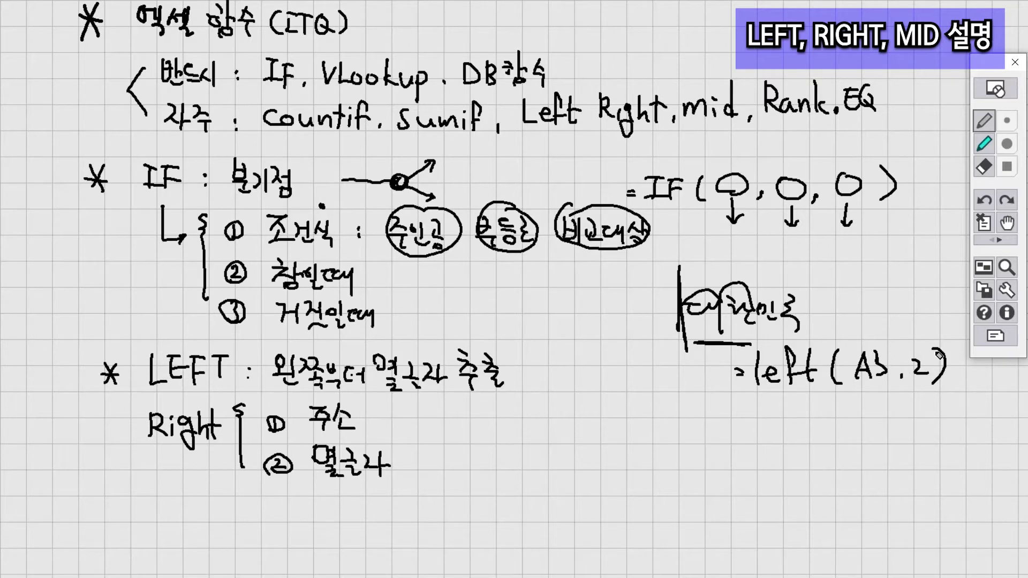
Step: Mark off the last two characters of 대한민국 with a vertical line and arcs
left_click_drag(806, 254, 807, 337)
left_click_drag(803, 294, 756, 294)
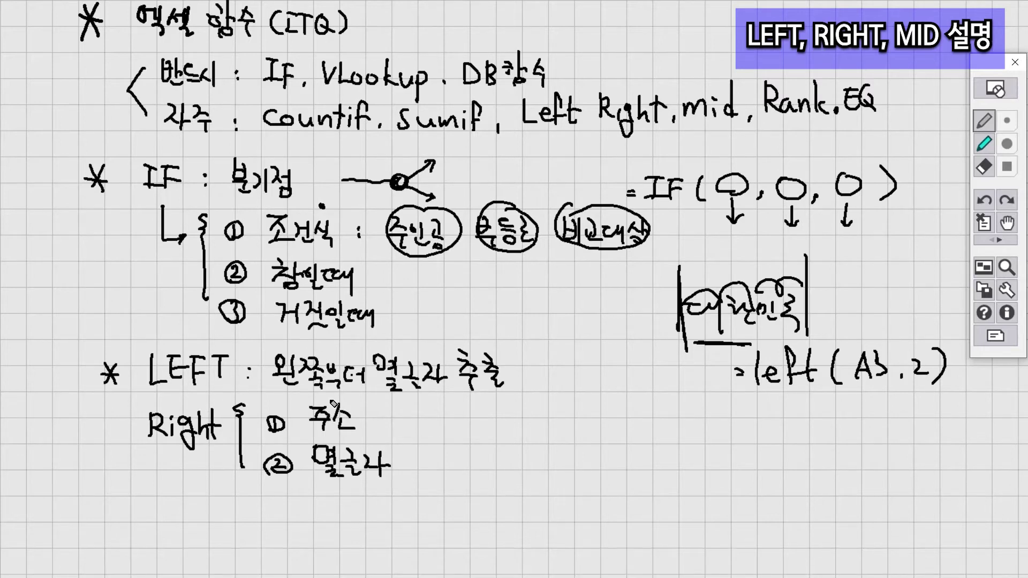
Step: Erase the 대한민국 example with its markings and the IF formula sketch beside the IF heading
left_click(984, 167)
left_click_drag(785, 255, 793, 285)
left_click_drag(691, 292, 715, 231)
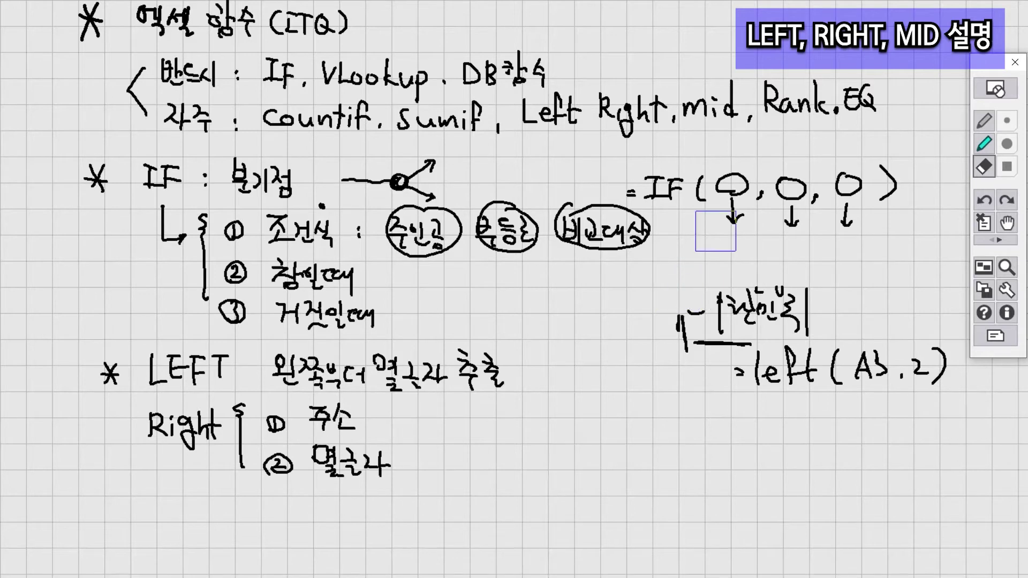
mouse_move(633, 188)
left_mouse_down()
mouse_move(866, 184)
mouse_move(739, 219)
mouse_move(857, 241)
mouse_move(702, 348)
mouse_move(937, 356)
left_mouse_up()
Step: Underline Left, Right and mid in the function list, and write the heading "Mid :" after a slanted divider beside the LEFT note
left_click(985, 123)
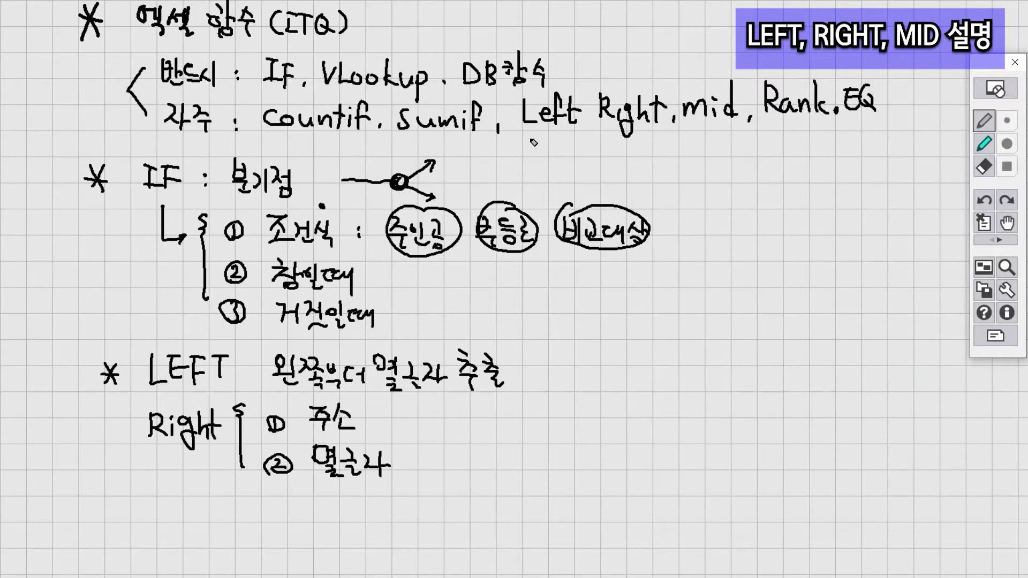
left_click_drag(521, 141, 733, 136)
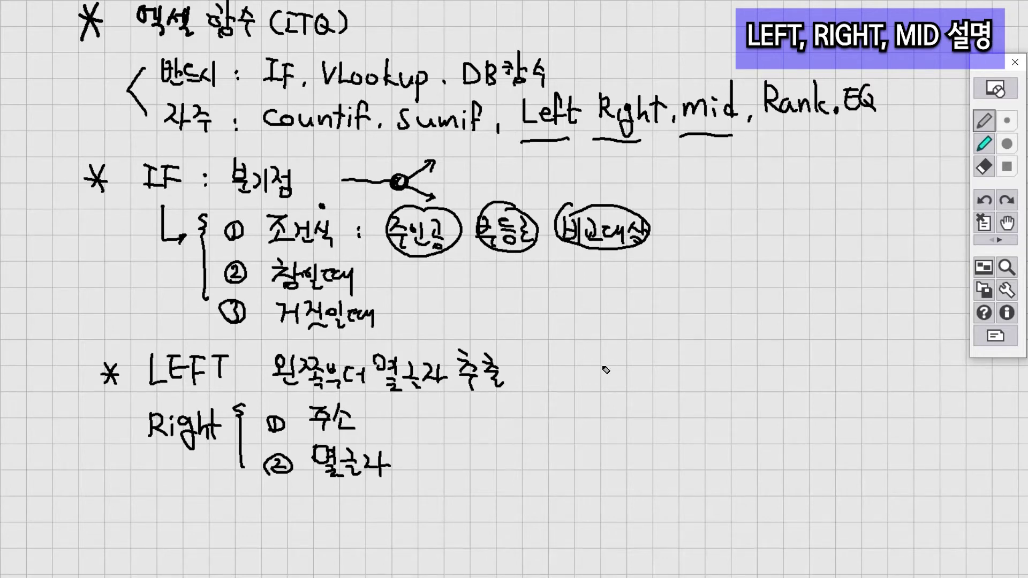
left_click_drag(592, 348, 529, 453)
mouse_move(605, 384)
left_mouse_down()
mouse_move(608, 356)
mouse_move(630, 381)
left_mouse_up()
left_click_drag(635, 367, 650, 383)
left_click(667, 367)
left_click(667, 378)
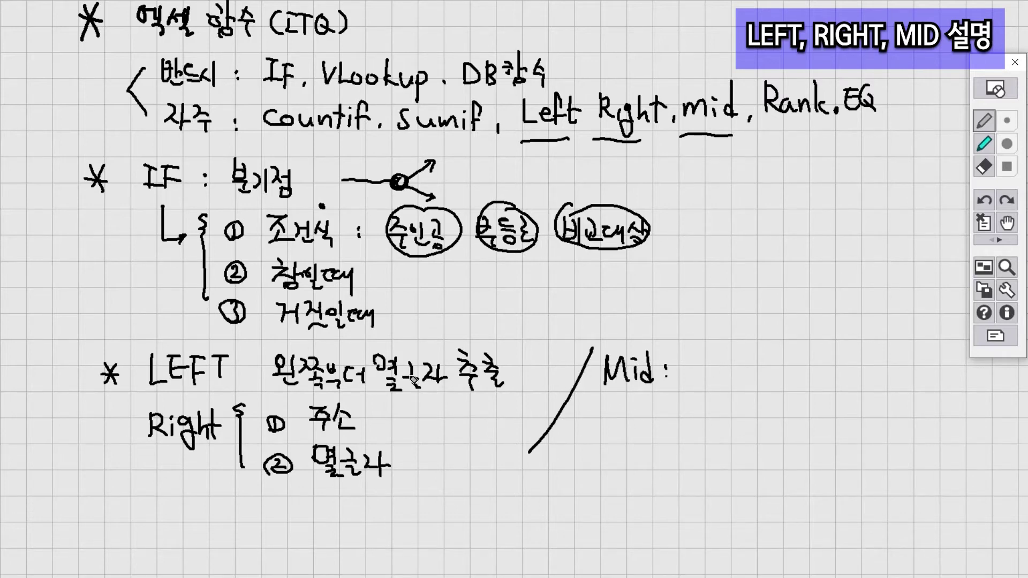
Step: Handwrite the description 중간부터 추출 after the Mid heading
left_click_drag(685, 350, 703, 348)
mouse_move(696, 350)
left_mouse_down()
mouse_move(685, 367)
mouse_move(703, 367)
left_mouse_up()
left_click_drag(687, 372, 720, 371)
left_click_drag(732, 353, 733, 369)
mouse_move(723, 369)
left_mouse_down()
mouse_move(739, 382)
mouse_move(746, 370)
left_mouse_up()
mouse_move(751, 354)
left_mouse_down()
mouse_move(747, 375)
mouse_move(772, 362)
left_mouse_up()
left_click_drag(763, 365, 771, 380)
left_click_drag(765, 372, 782, 371)
left_click_drag(783, 361, 784, 383)
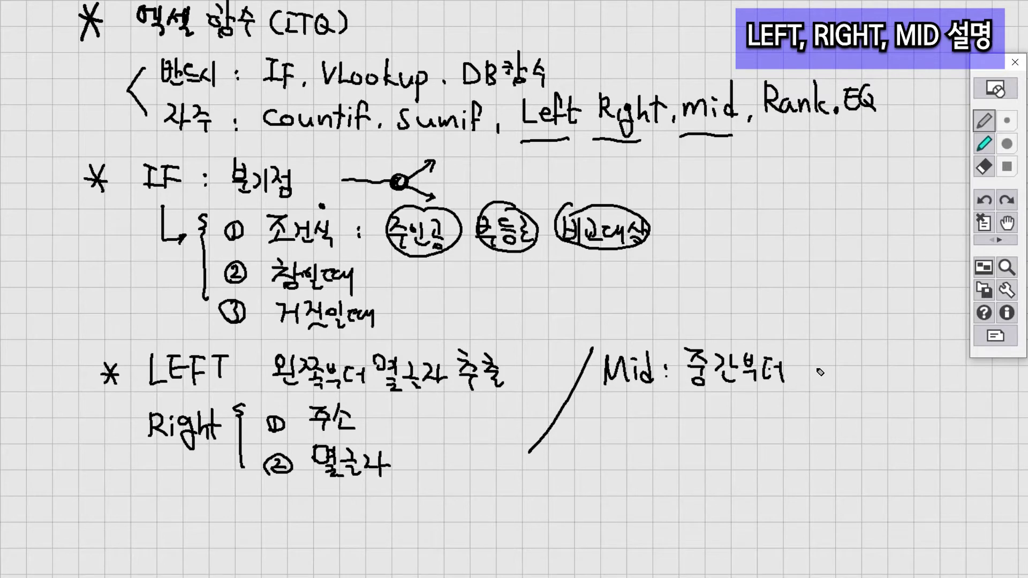
left_click_drag(801, 347, 814, 362)
mouse_move(793, 369)
left_mouse_down()
mouse_move(817, 369)
mouse_move(811, 384)
left_mouse_up()
left_click_drag(826, 347, 840, 364)
left_click_drag(831, 366, 848, 385)
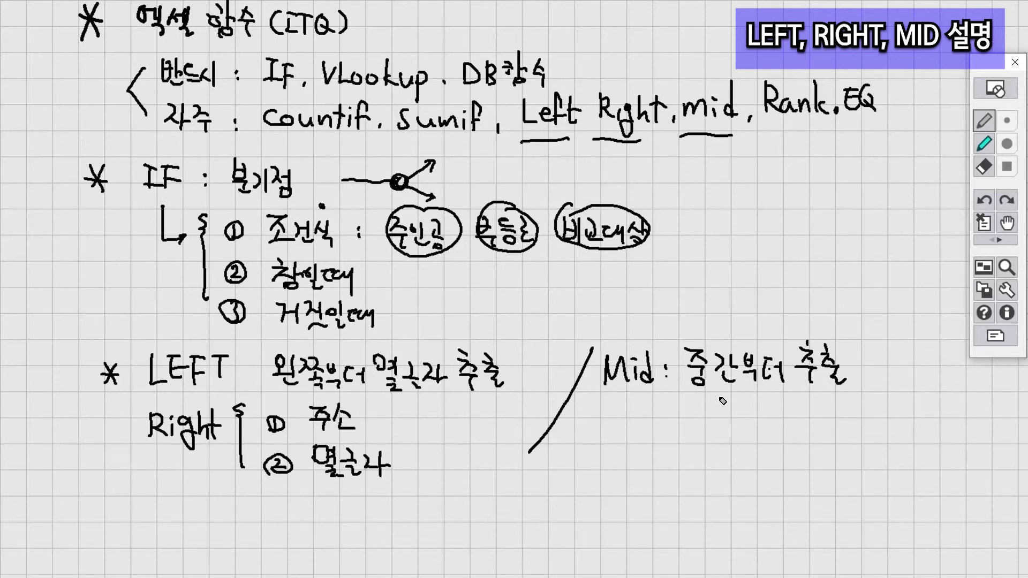
Step: Write 대한민국 as an example above the Mid note, and begin a braced argument list under Mid with ① 주소
mouse_move(785, 199)
left_mouse_down()
mouse_move(787, 215)
mouse_move(807, 225)
mouse_move(840, 212)
mouse_move(880, 215)
mouse_move(881, 231)
left_mouse_up()
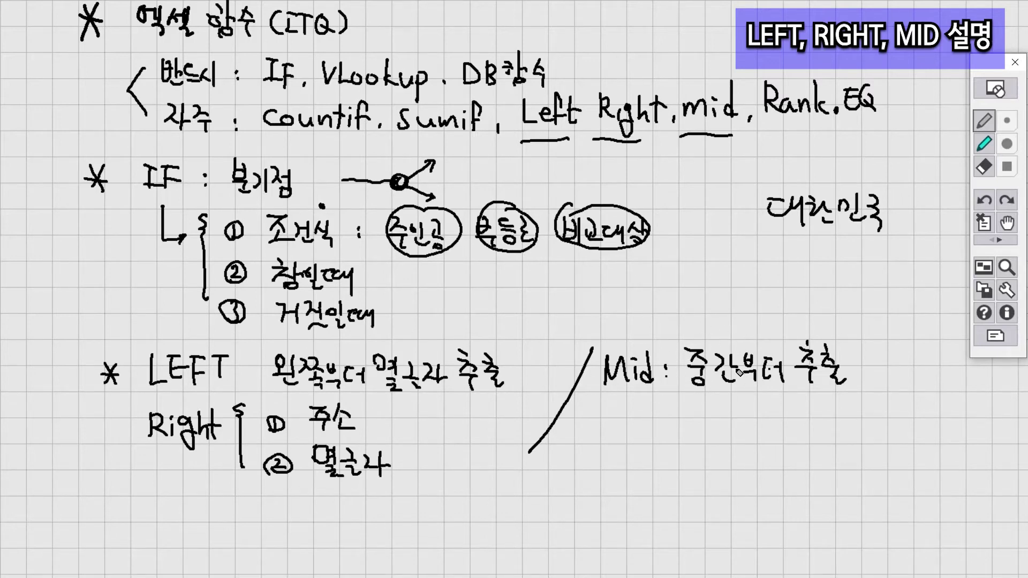
left_click_drag(663, 407, 664, 469)
mouse_move(692, 412)
left_mouse_down()
mouse_move(690, 428)
mouse_move(750, 423)
left_mouse_up()
mouse_move(734, 424)
left_mouse_down()
mouse_move(735, 435)
mouse_move(749, 424)
left_mouse_up()
left_click_drag(753, 418, 760, 424)
left_click_drag(757, 423, 756, 429)
left_click_drag(749, 432, 769, 430)
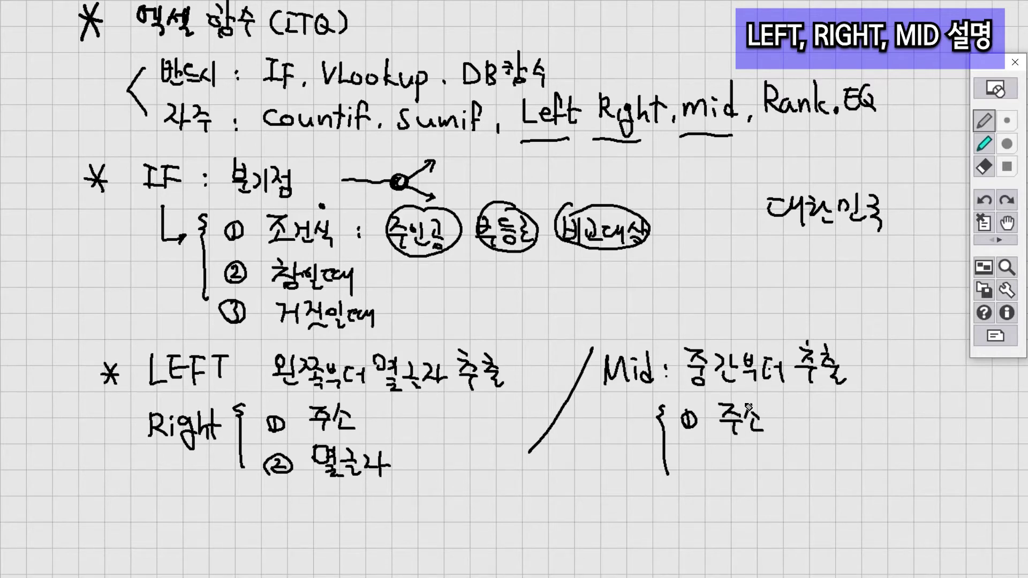
Step: Add ② 몇번째 부터 as the second argument under Mid
mouse_move(689, 460)
left_mouse_down()
mouse_move(703, 470)
mouse_move(685, 470)
left_mouse_up()
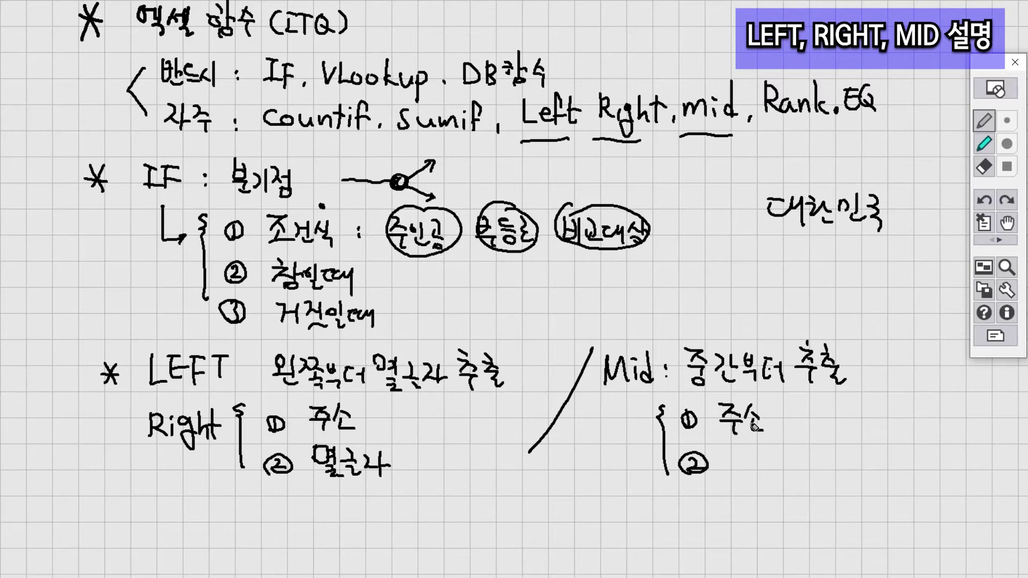
left_click_drag(732, 450, 748, 465)
left_click_drag(731, 466, 749, 466)
mouse_move(750, 454)
left_mouse_down()
mouse_move(765, 479)
mouse_move(776, 469)
mouse_move(816, 480)
left_mouse_up()
left_click_drag(833, 445, 846, 469)
left_click_drag(847, 469, 847, 487)
left_click_drag(865, 460, 868, 478)
mouse_move(868, 470)
left_mouse_down()
mouse_move(882, 464)
mouse_move(881, 484)
left_mouse_up()
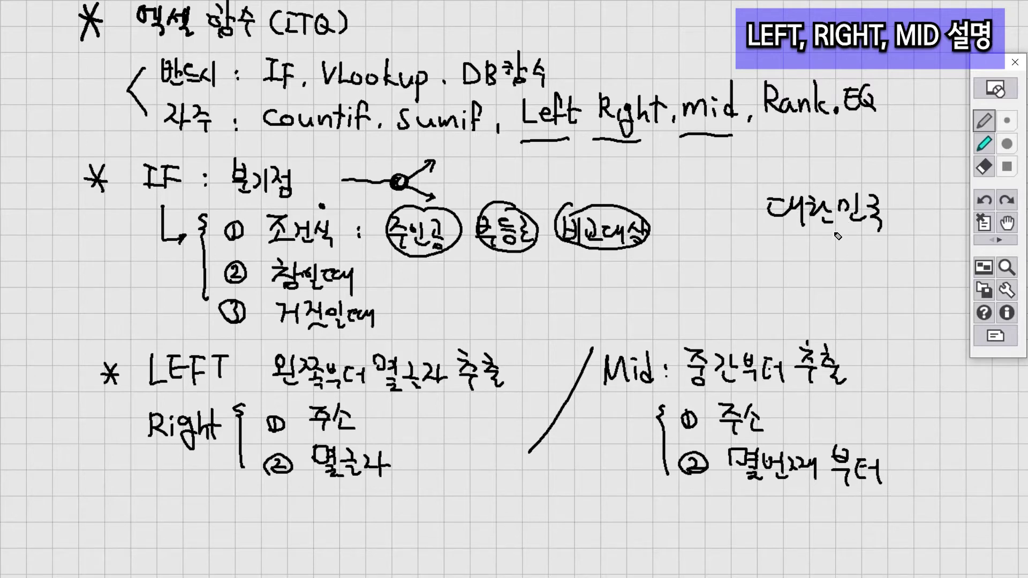
Step: Extend the brace under Mid and add ③ 몇글자 as the third argument
mouse_move(695, 504)
left_mouse_down()
mouse_move(697, 520)
mouse_move(695, 503)
mouse_move(676, 517)
left_mouse_up()
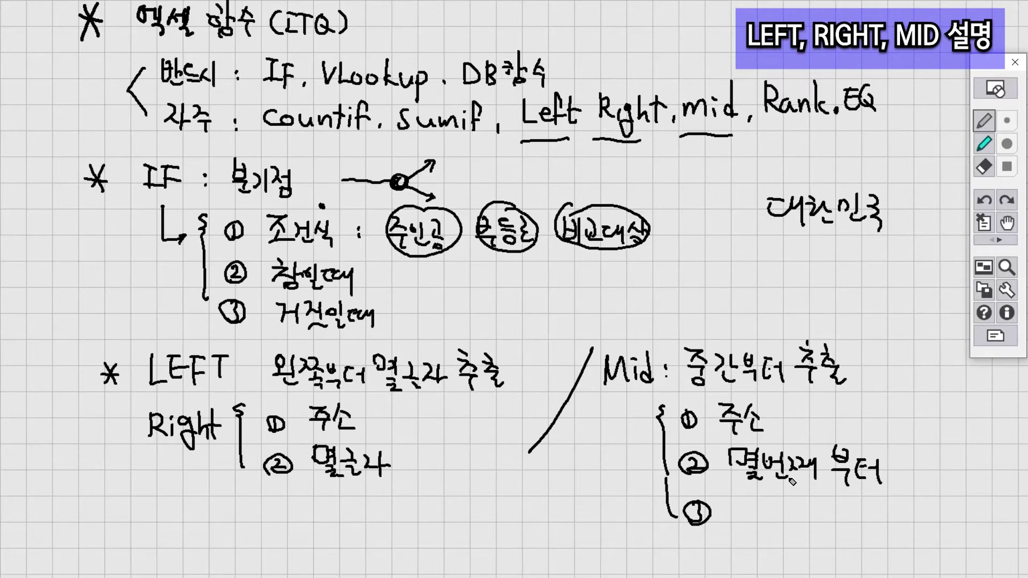
left_click_drag(737, 495, 738, 514)
mouse_move(738, 495)
left_mouse_down()
mouse_move(755, 497)
mouse_move(757, 513)
left_mouse_up()
mouse_move(739, 513)
left_mouse_down()
mouse_move(758, 513)
mouse_move(764, 526)
mouse_move(778, 501)
mouse_move(791, 528)
mouse_move(819, 517)
left_mouse_up()
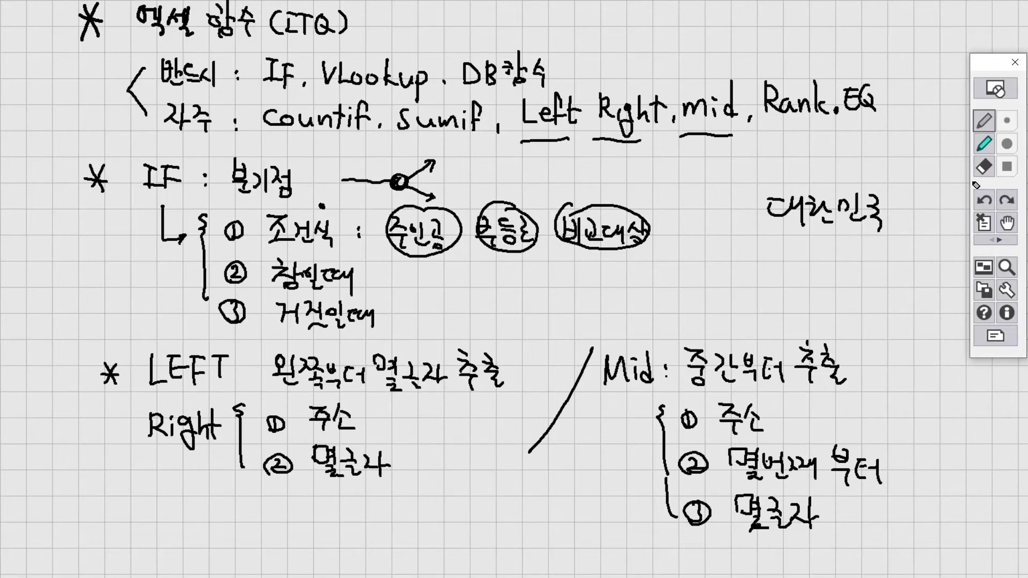
Step: Consult the exercise in Excel, and write the condition 코드 첫글자가 A 이면 in the blank area below the LEFT and Mid notes
left_click(1008, 225)
mouse_move(890, 347)
left_mouse_down()
mouse_move(873, 109)
mouse_move(889, 85)
left_mouse_up()
left_click(985, 119)
left_click(994, 94)
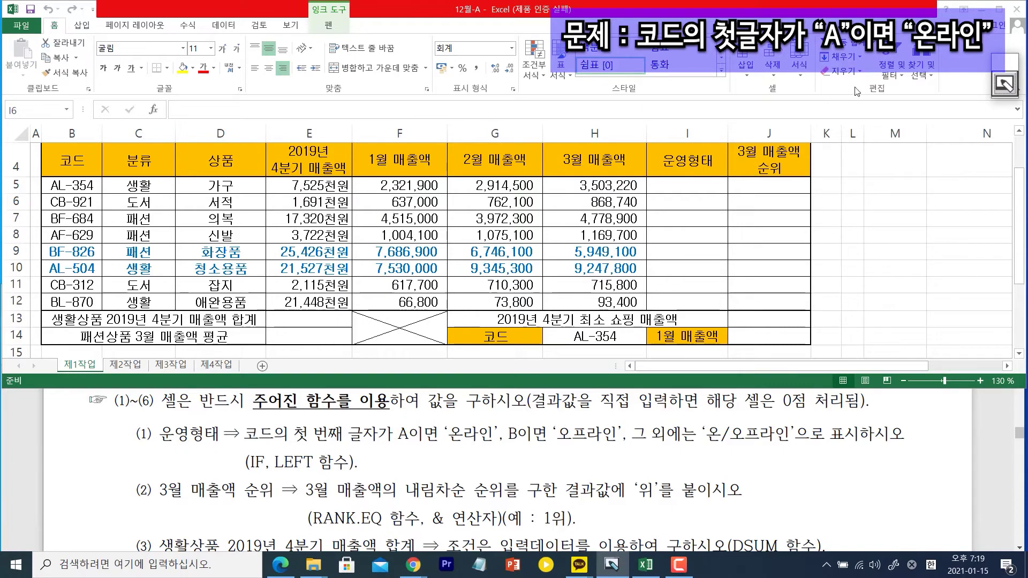
left_click(1005, 84)
mouse_move(211, 287)
left_mouse_down()
mouse_move(209, 300)
mouse_move(266, 290)
mouse_move(293, 305)
mouse_move(421, 292)
mouse_move(450, 303)
mouse_move(498, 283)
left_mouse_up()
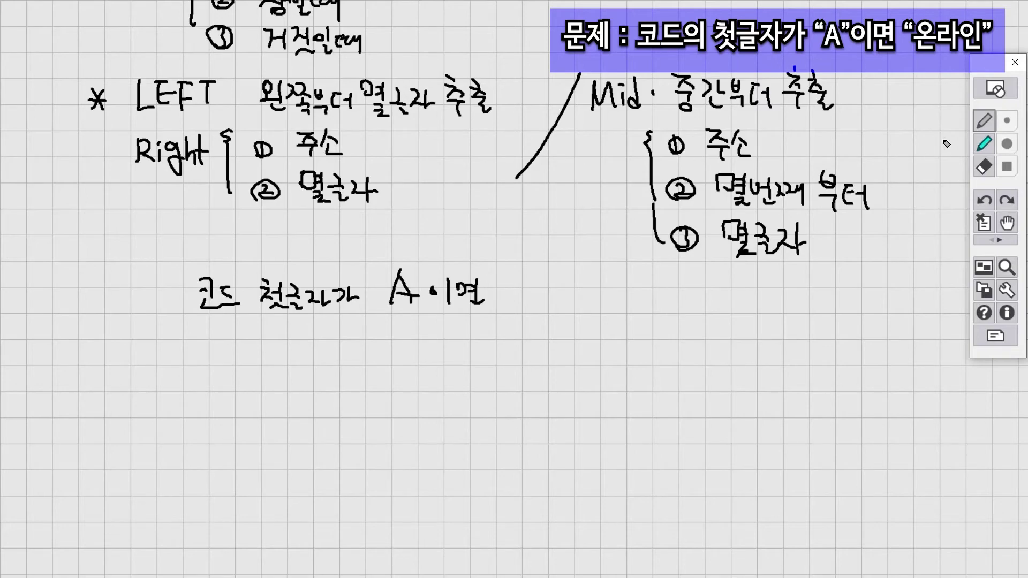
Step: Recheck the Excel exercise and complete the condition line with 온라인 / B — 오프라인 / 온/오프, separated by slashes
left_click(996, 89)
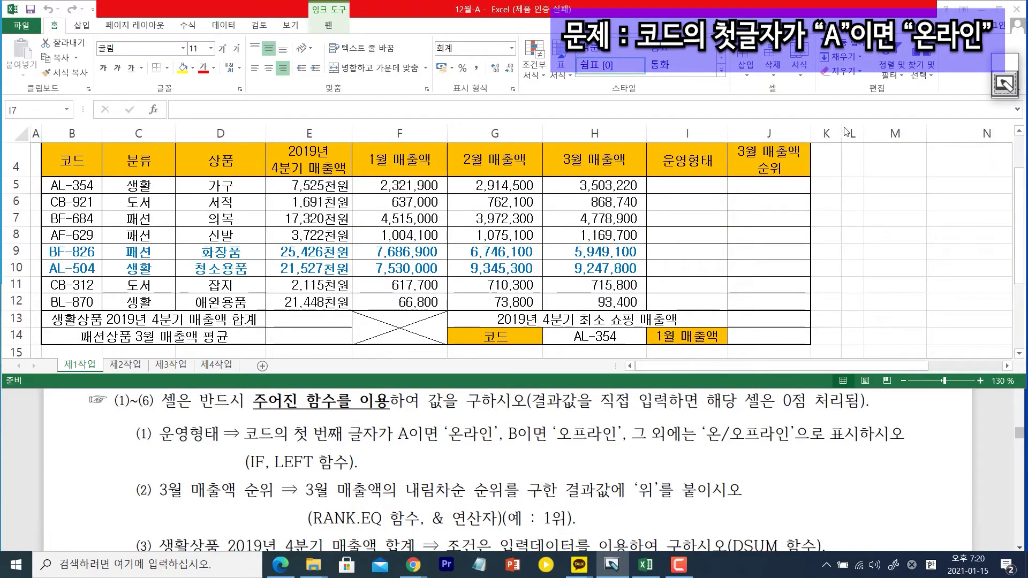
left_click(1006, 83)
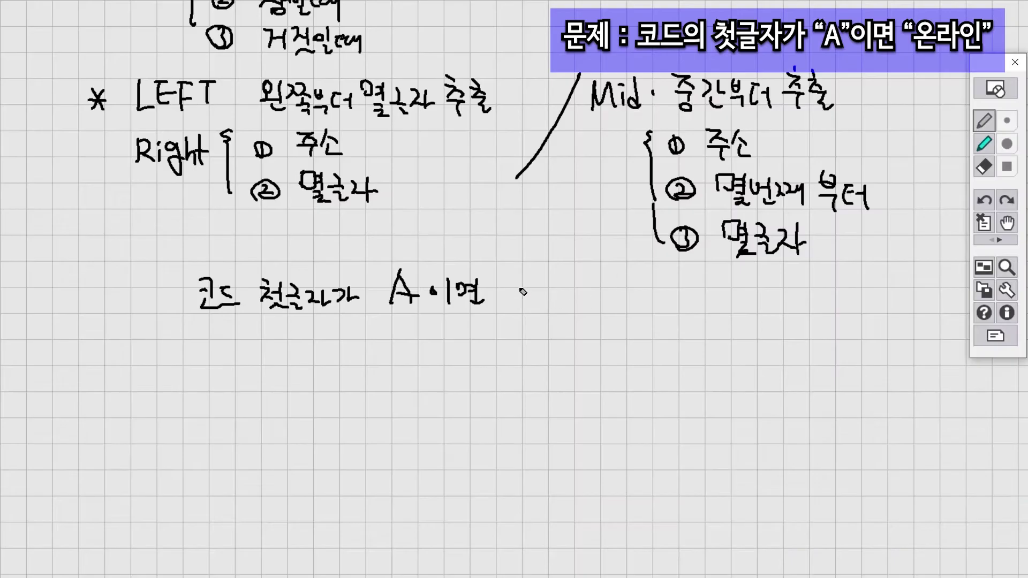
left_click_drag(528, 276, 589, 300)
left_click_drag(642, 259, 598, 316)
left_click_drag(657, 281, 662, 309)
left_click_drag(682, 292, 836, 298)
left_click_drag(863, 265, 830, 316)
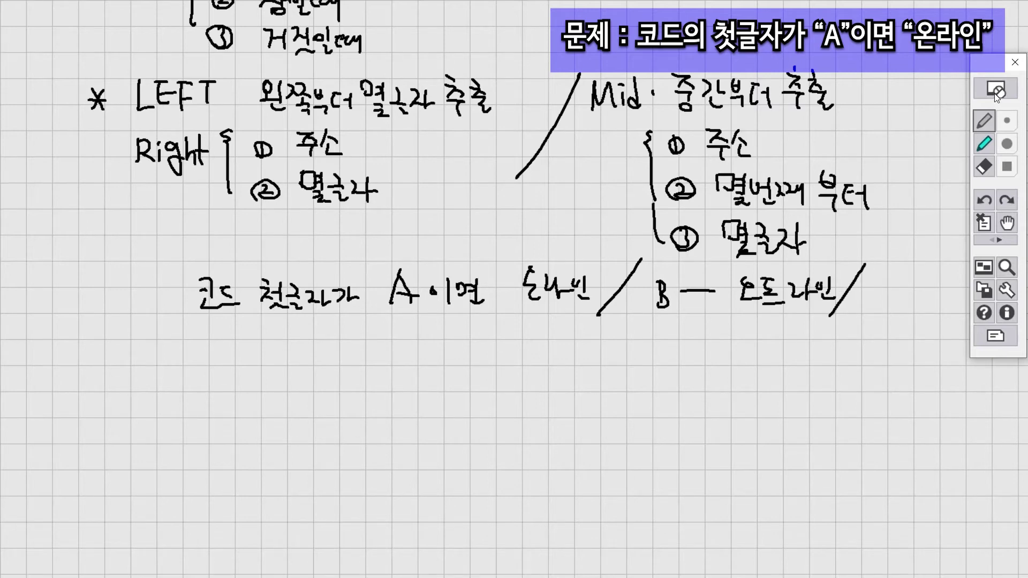
mouse_move(877, 271)
left_mouse_down()
mouse_move(893, 301)
mouse_move(943, 295)
left_mouse_up()
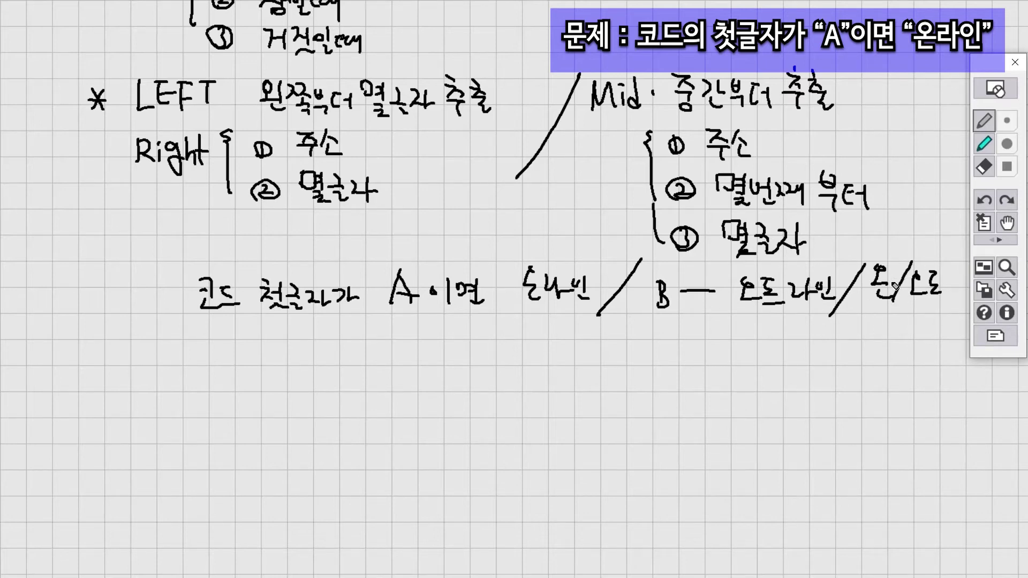
Step: Underline the three results 온라인, 오프라인 and 온/오프 in the condition line
left_click_drag(513, 320, 586, 321)
left_click_drag(740, 317, 944, 317)
left_click_drag(873, 315, 943, 315)
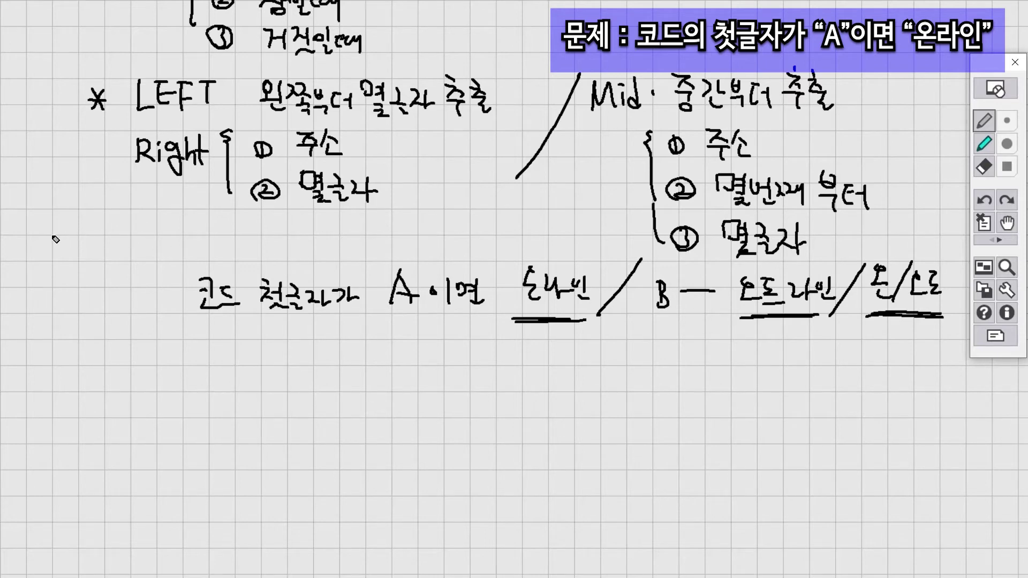
Step: Write the particles 은.는.이.가 in a box above the condition line, and underline 코드 첫글자 and the particle 가
mouse_move(51, 233)
left_mouse_down()
mouse_move(58, 257)
mouse_move(95, 250)
left_mouse_up()
left_click_drag(115, 235, 113, 242)
left_click_drag(124, 231, 125, 249)
left_click(136, 249)
left_click_drag(143, 231, 166, 242)
mouse_move(51, 268)
left_mouse_down()
mouse_move(179, 258)
mouse_move(43, 236)
mouse_move(74, 255)
left_mouse_up()
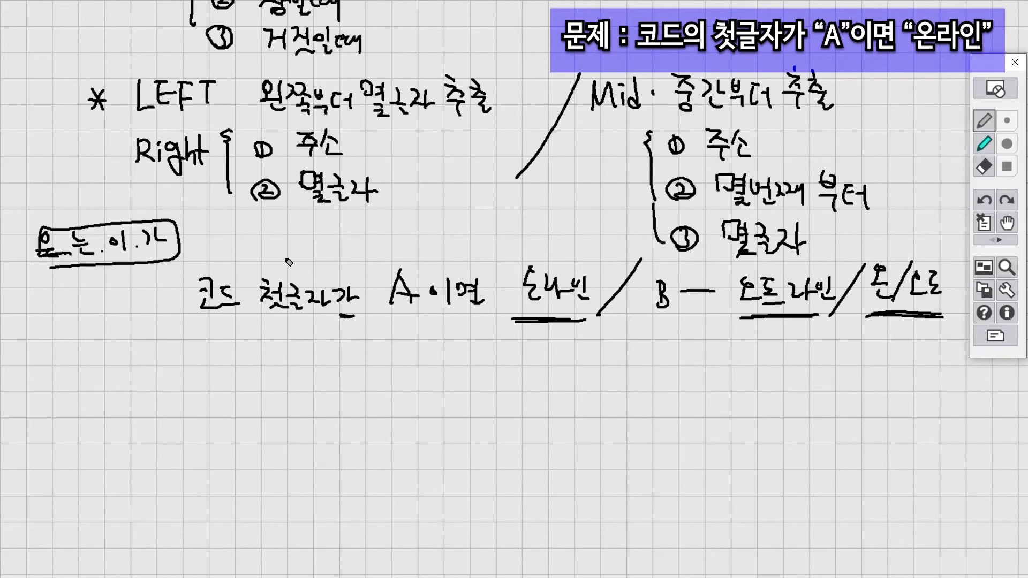
left_click_drag(202, 323, 330, 325)
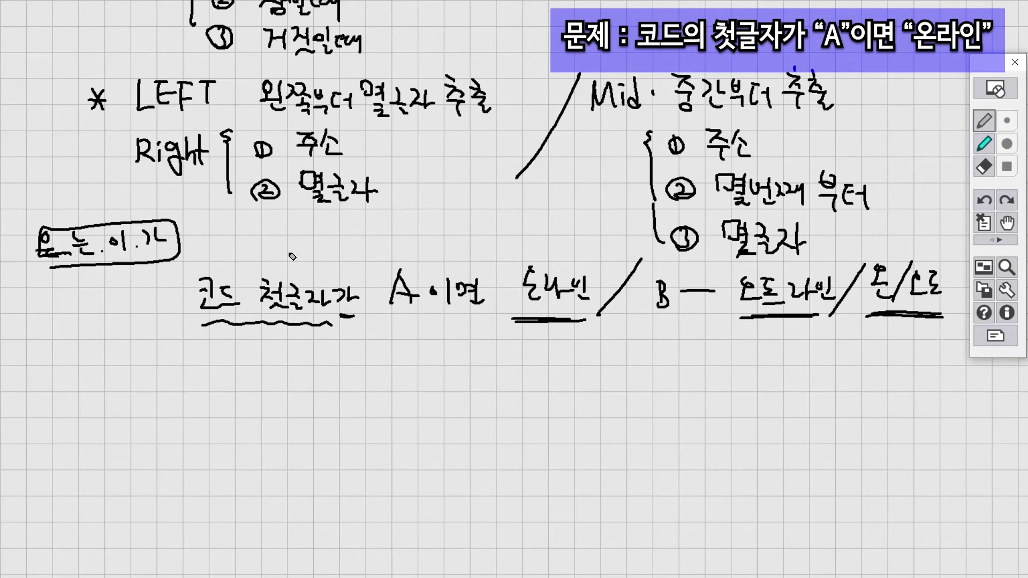
Step: Write IF below the condition line with a tall brace and the first argument number ①
left_click_drag(186, 361, 209, 360)
mouse_move(198, 362)
left_mouse_down()
mouse_move(198, 387)
mouse_move(219, 390)
left_mouse_up()
mouse_move(218, 362)
left_mouse_down()
mouse_move(240, 358)
mouse_move(223, 393)
left_mouse_up()
mouse_move(225, 377)
left_mouse_down()
mouse_move(277, 399)
mouse_move(276, 466)
left_mouse_up()
mouse_move(309, 361)
left_mouse_down()
mouse_move(322, 370)
mouse_move(317, 360)
left_mouse_up()
left_click_drag(314, 364, 314, 378)
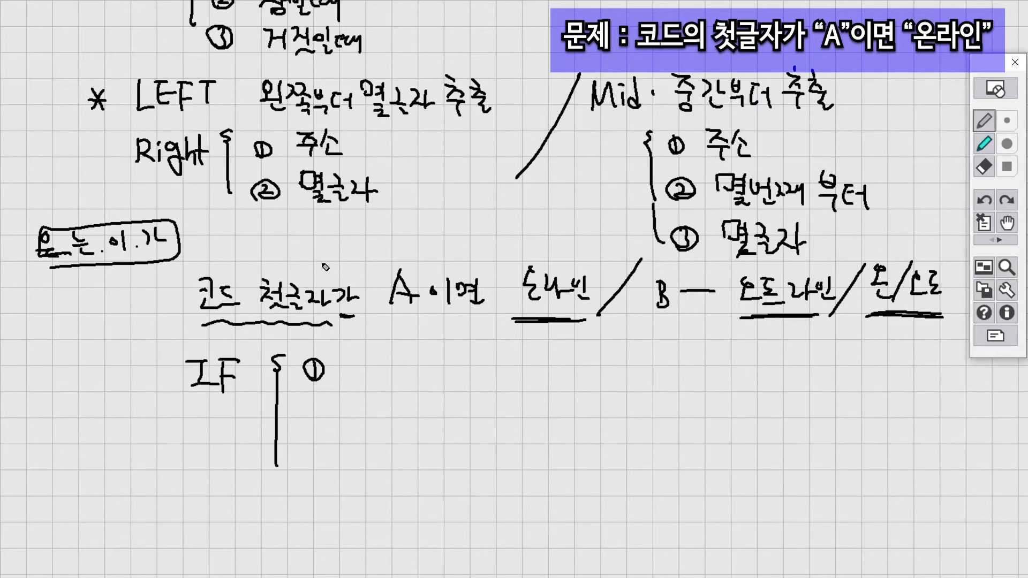
Step: Review the code column in the Excel sheet, and write LEFT beside ① in the IF breakdown
left_click(995, 88)
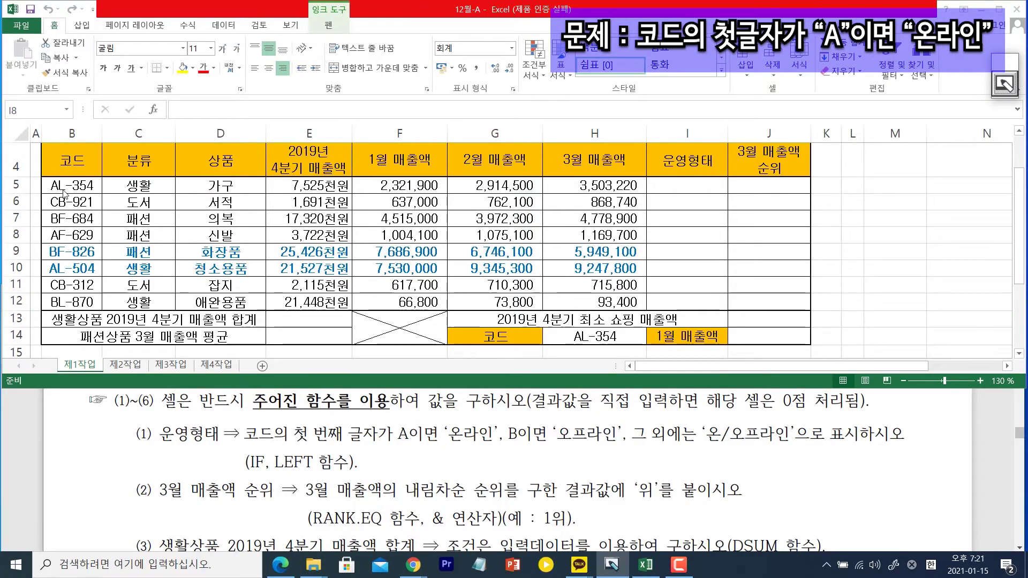
left_click(1007, 82)
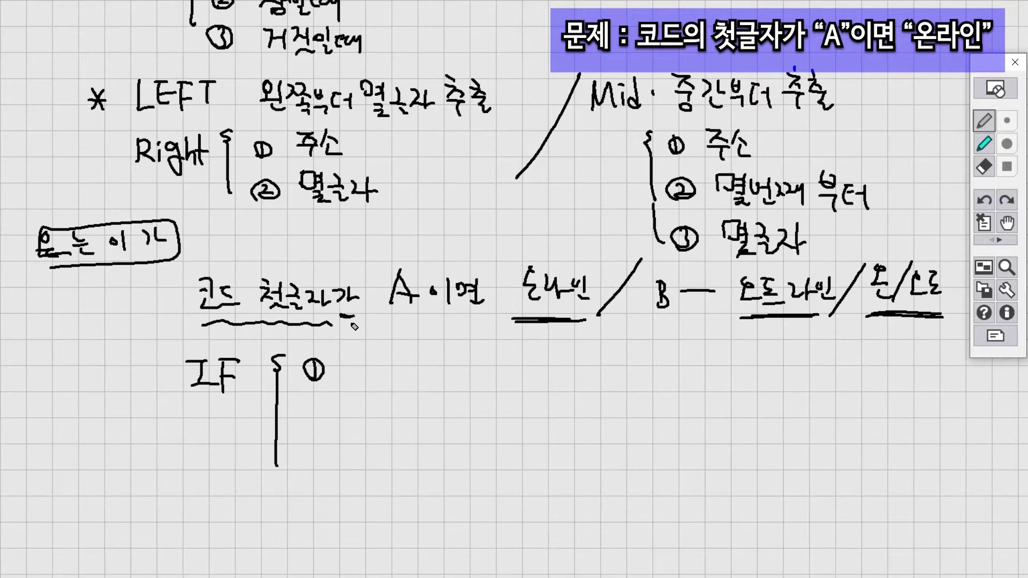
mouse_move(358, 353)
left_mouse_down()
mouse_move(355, 384)
mouse_move(390, 381)
mouse_move(411, 360)
mouse_move(432, 359)
left_mouse_up()
left_click_drag(423, 359, 424, 387)
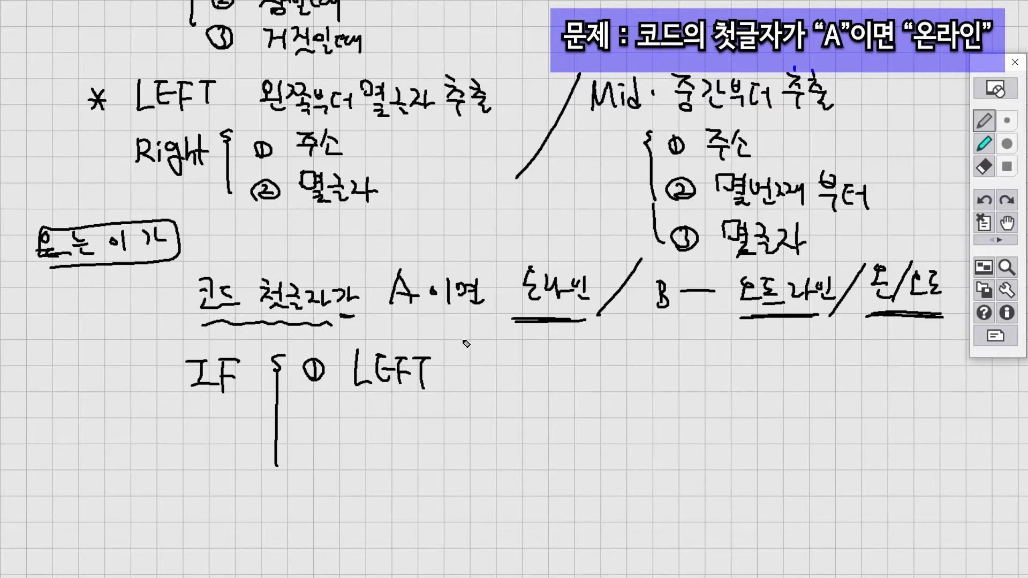
Step: Add a brace beside LEFT with the arguments ① 코드 (circled) and ② 1, and frame the whole LEFT expression in a box
left_click_drag(463, 354, 454, 411)
left_click_drag(477, 363, 478, 379)
left_click_drag(482, 359, 485, 380)
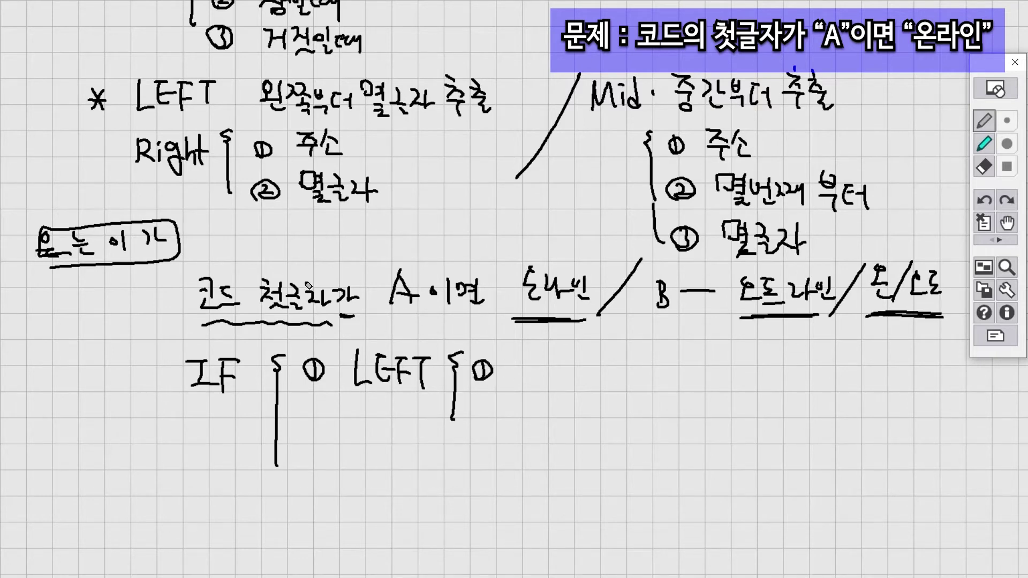
mouse_move(522, 366)
left_mouse_down()
mouse_move(541, 356)
mouse_move(552, 369)
mouse_move(540, 377)
left_mouse_up()
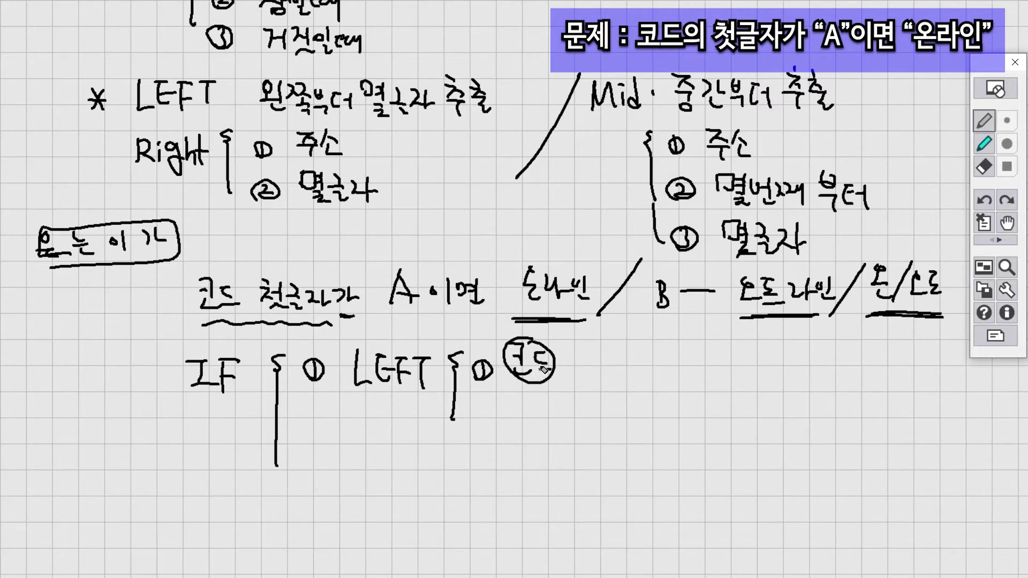
mouse_move(482, 407)
left_mouse_down()
mouse_move(491, 416)
mouse_move(496, 406)
left_mouse_up()
left_click_drag(535, 402, 537, 420)
mouse_move(409, 330)
left_mouse_down()
mouse_move(346, 332)
mouse_move(350, 420)
mouse_move(564, 422)
left_mouse_up()
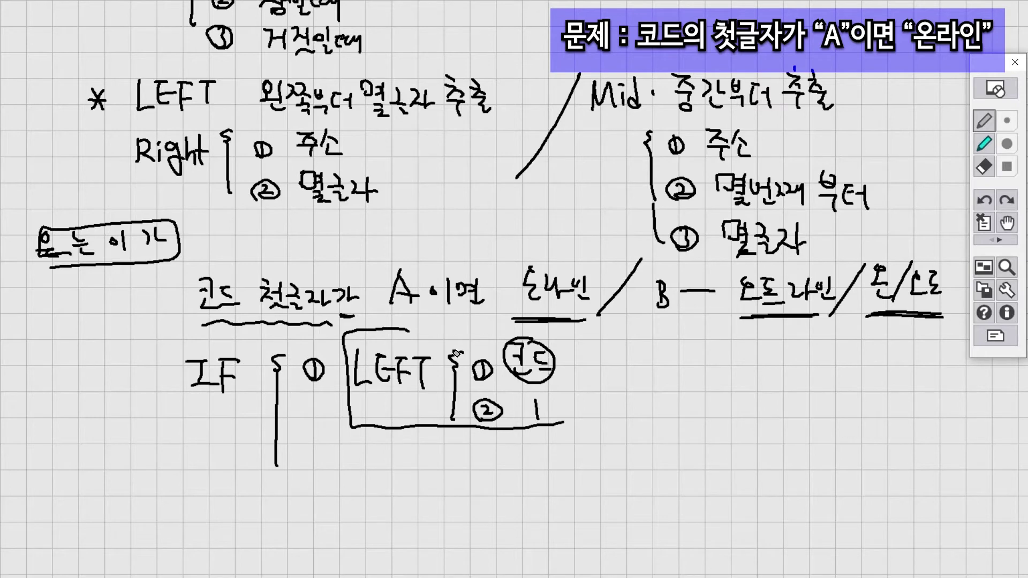
mouse_move(416, 331)
left_mouse_down()
mouse_move(550, 336)
mouse_move(578, 375)
left_mouse_up()
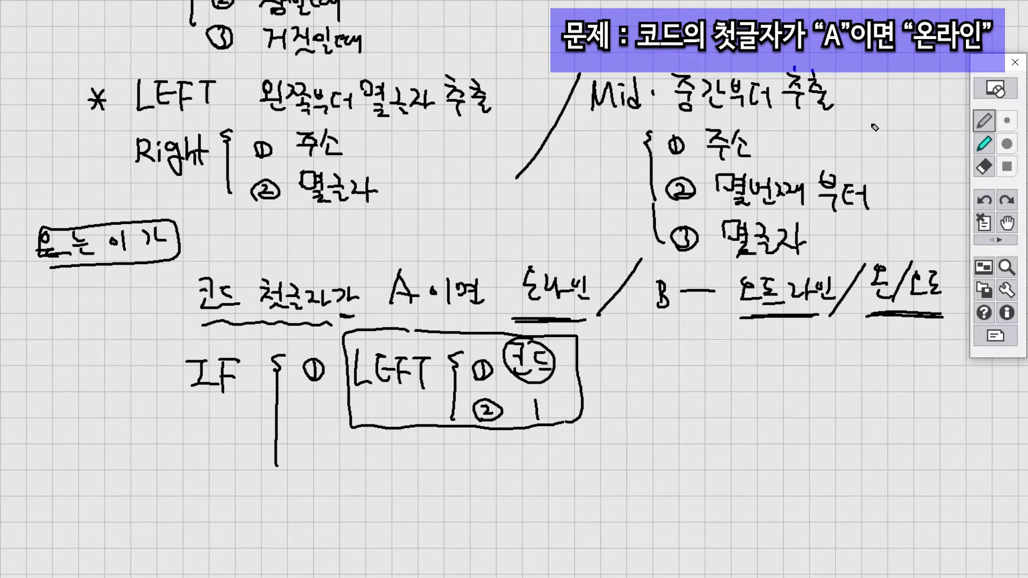
Step: Review the IF notes above, and write = "A" after the boxed LEFT expression to complete the first condition
left_click(1008, 224)
scroll(519, 118, "up", 3)
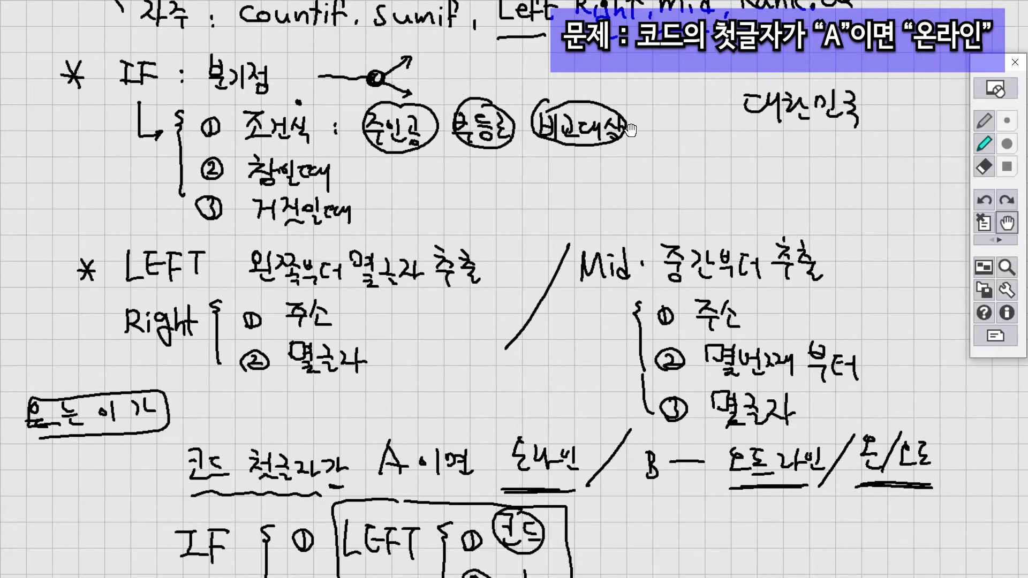
left_click_drag(551, 513, 550, 313)
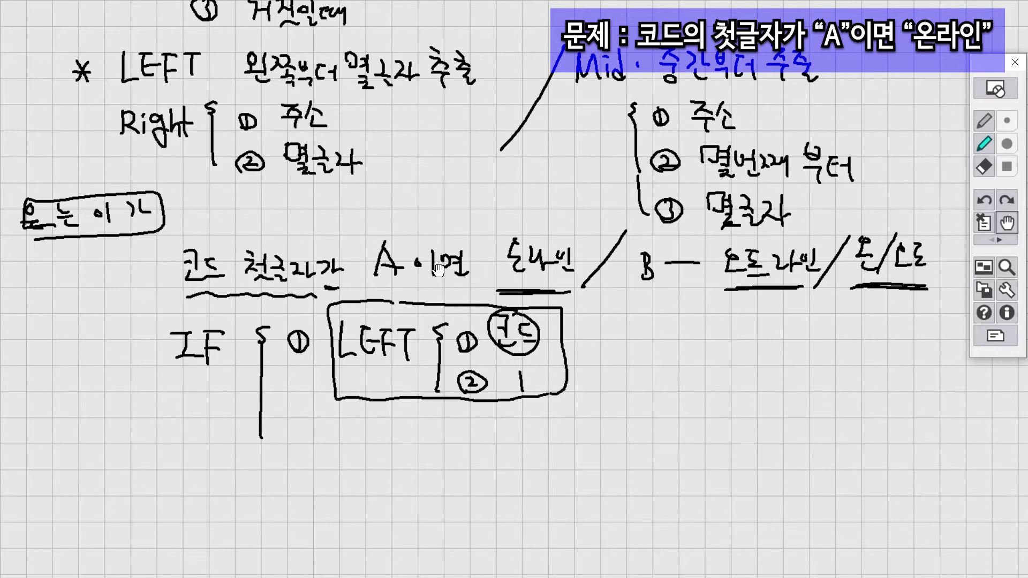
left_click(984, 121)
mouse_move(651, 370)
left_mouse_down()
mouse_move(675, 370)
mouse_move(674, 362)
left_mouse_up()
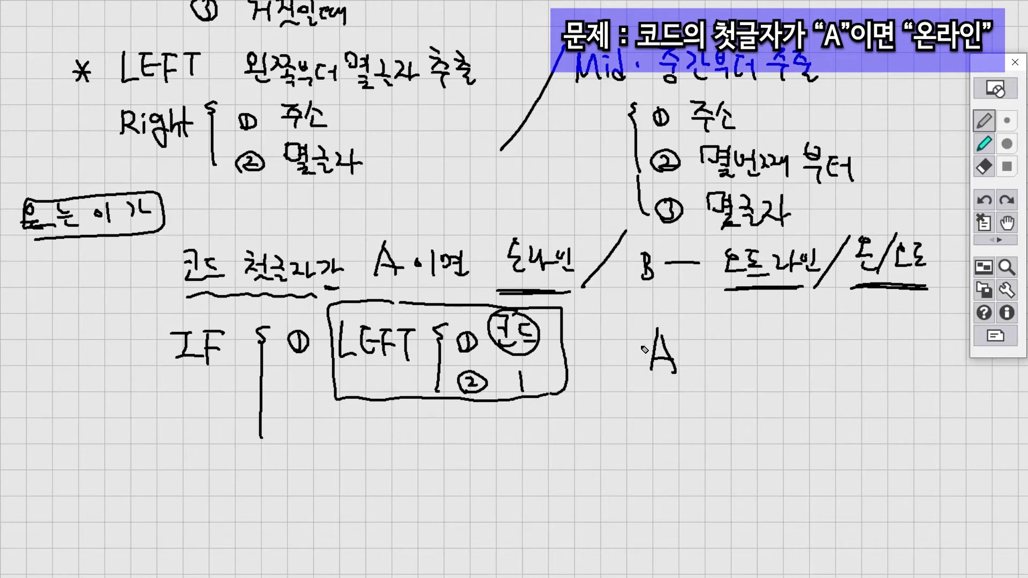
left_click_drag(593, 348, 611, 348)
left_click_drag(637, 320, 637, 325)
left_click_drag(679, 318, 686, 324)
Step: Write the IF arguments ② 온라인 and ③ IF below the first condition, extending the tall brace down to ③
mouse_move(300, 435)
left_mouse_down()
mouse_move(312, 449)
mouse_move(319, 437)
left_mouse_up()
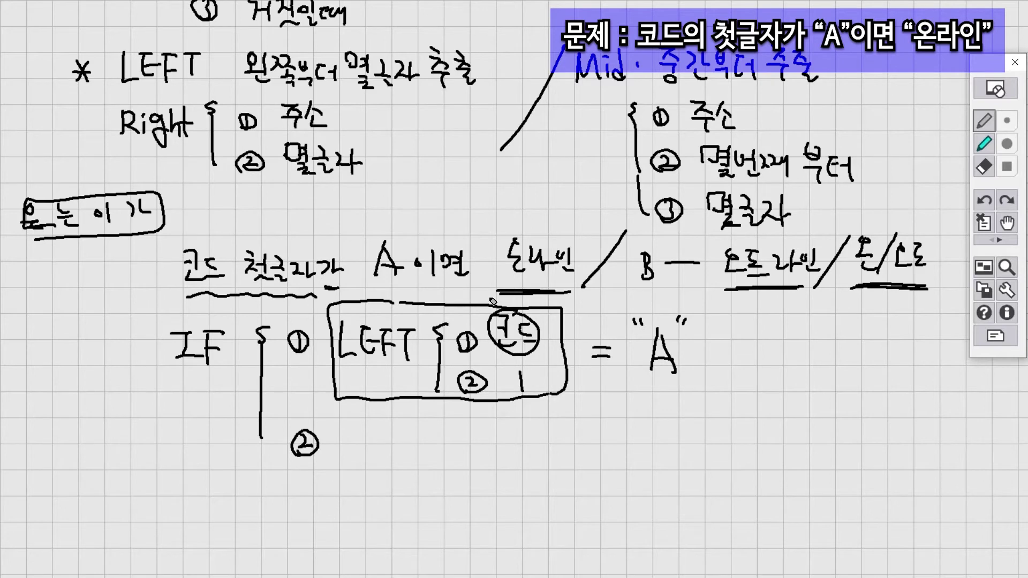
left_click_drag(373, 427, 444, 450)
left_click_drag(305, 493, 298, 495)
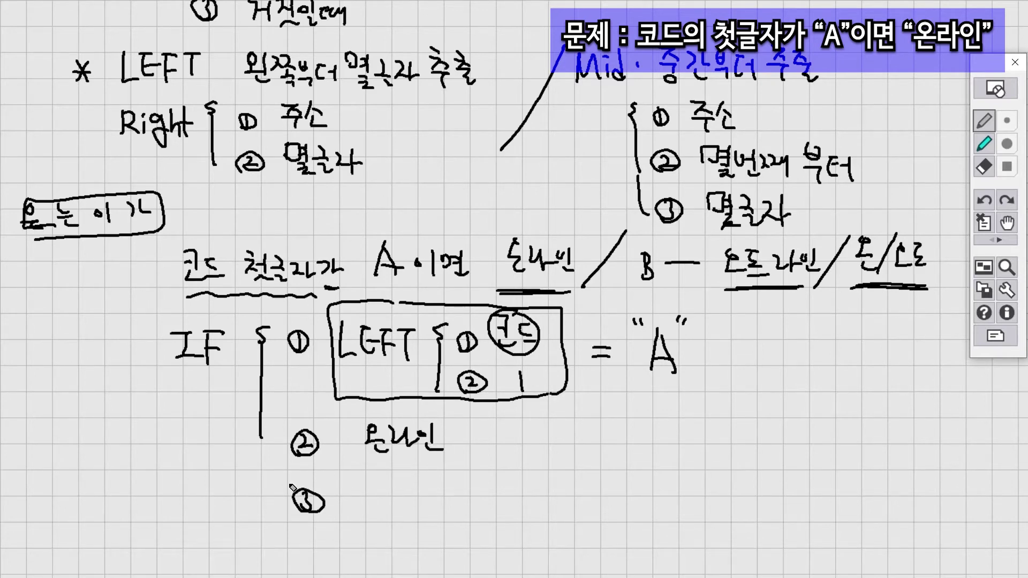
left_click_drag(261, 438, 273, 496)
mouse_move(369, 486)
left_mouse_down()
mouse_move(399, 510)
mouse_move(422, 498)
left_mouse_up()
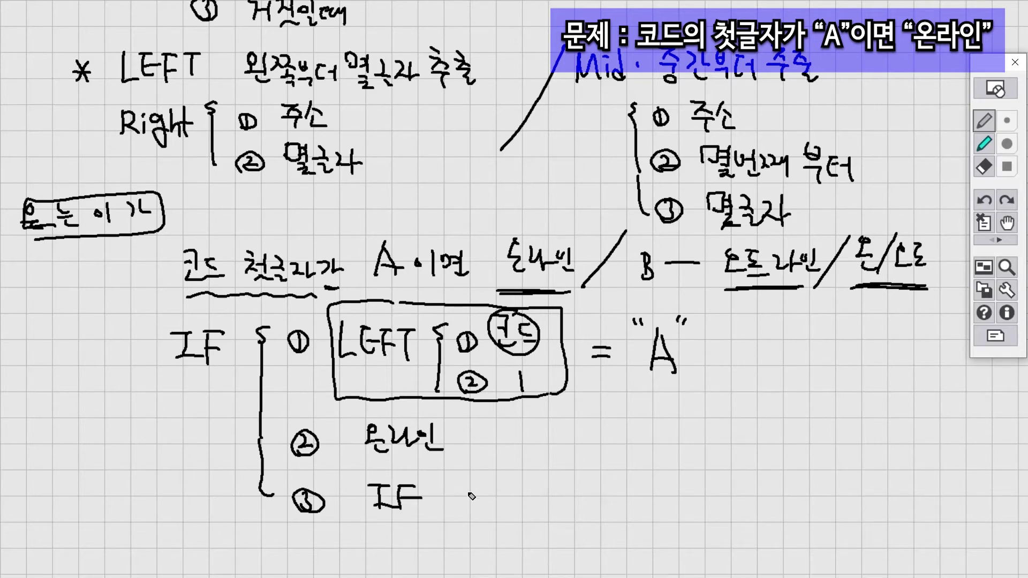
Step: Draw a brace beside the nested IF and write its first argument number ①
left_click_drag(456, 496, 456, 515)
left_click(1007, 223)
left_click_drag(861, 335, 860, 231)
left_click(984, 121)
left_click_drag(453, 407, 454, 450)
left_click_drag(473, 397, 478, 384)
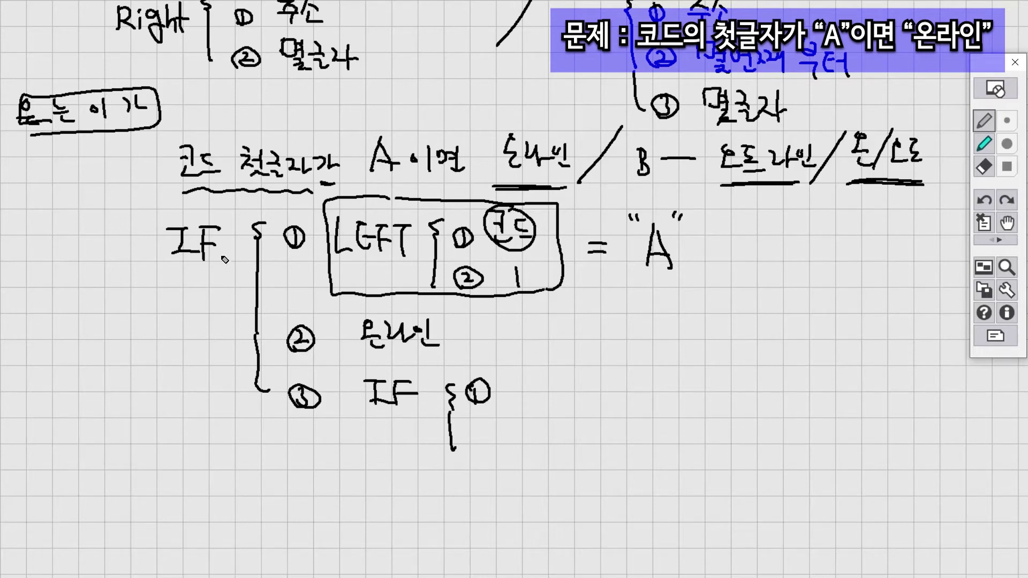
Step: Write LEFT with the arguments ① 코드 and ② 1 in the nested IF, and frame the expression in a box
mouse_move(519, 371)
left_mouse_down()
mouse_move(521, 400)
mouse_move(580, 389)
left_mouse_up()
left_click_drag(581, 380, 596, 379)
mouse_move(588, 380)
left_mouse_down()
mouse_move(587, 399)
mouse_move(615, 377)
mouse_move(620, 430)
left_mouse_up()
mouse_move(647, 380)
left_mouse_down()
mouse_move(713, 381)
mouse_move(723, 396)
left_mouse_up()
left_click_drag(660, 417, 657, 419)
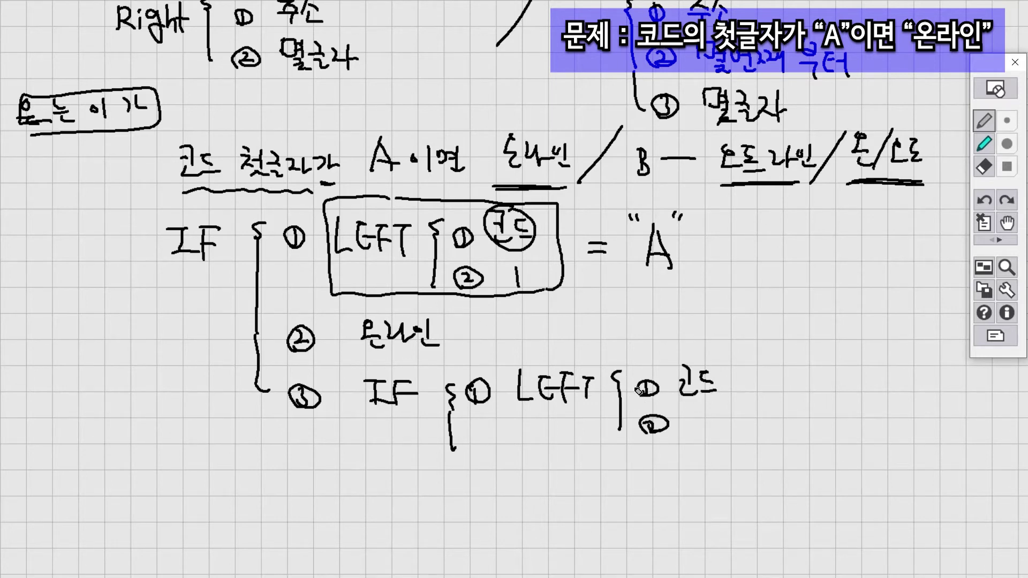
left_click_drag(698, 417, 699, 439)
mouse_move(542, 352)
left_mouse_down()
mouse_move(515, 429)
mouse_move(681, 437)
mouse_move(737, 416)
mouse_move(620, 356)
mouse_move(552, 354)
left_mouse_up()
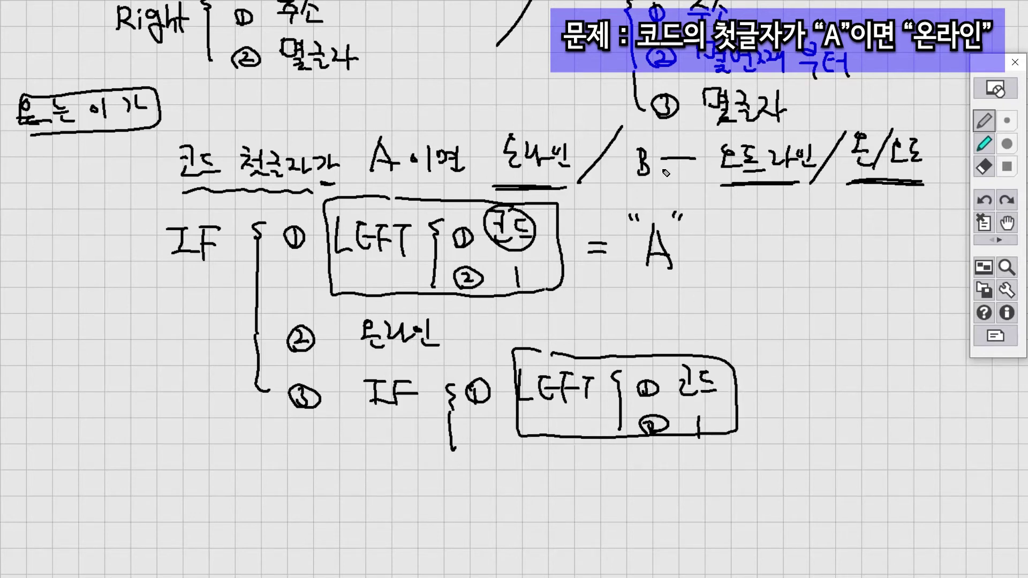
Step: Write = "B" after the boxed LEFT expression of the nested IF
left_click_drag(765, 395, 778, 397)
left_click_drag(766, 401, 803, 402)
left_click_drag(785, 359, 786, 367)
left_click_drag(791, 359, 791, 366)
left_click_drag(825, 359, 829, 368)
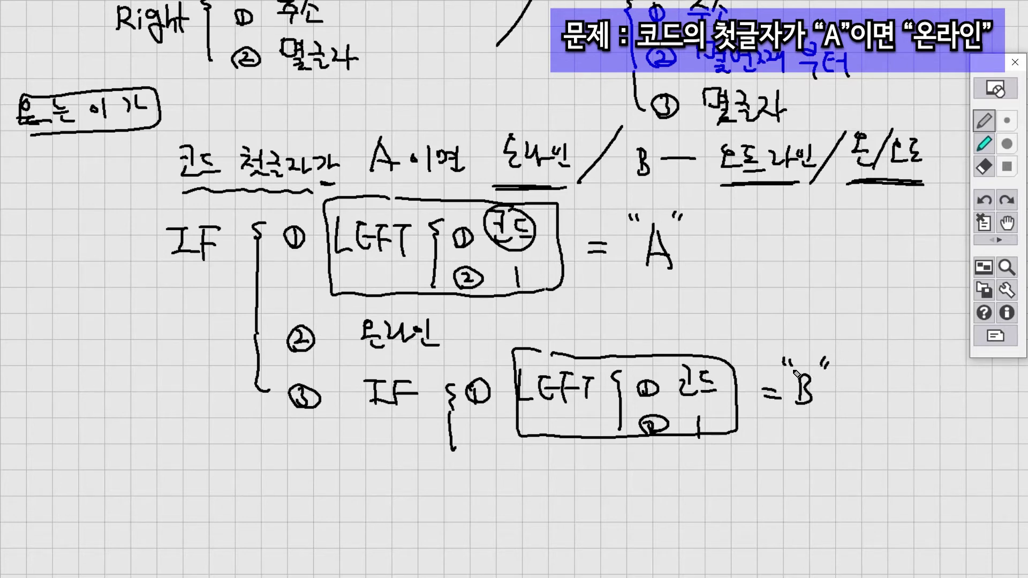
Step: Write the nested IF's arguments ② 오프라인 and ③ 온/오프라인, extending its brace down to ③
mouse_move(496, 484)
left_mouse_down()
mouse_move(479, 478)
mouse_move(593, 466)
mouse_move(637, 482)
left_mouse_up()
mouse_move(452, 453)
left_mouse_down()
mouse_move(454, 514)
mouse_move(467, 517)
left_mouse_up()
mouse_move(494, 512)
left_mouse_down()
mouse_move(496, 526)
mouse_move(552, 508)
mouse_move(557, 535)
left_mouse_up()
mouse_move(584, 501)
left_mouse_down()
mouse_move(563, 533)
mouse_move(614, 498)
mouse_move(632, 528)
mouse_move(664, 515)
mouse_move(685, 525)
left_mouse_up()
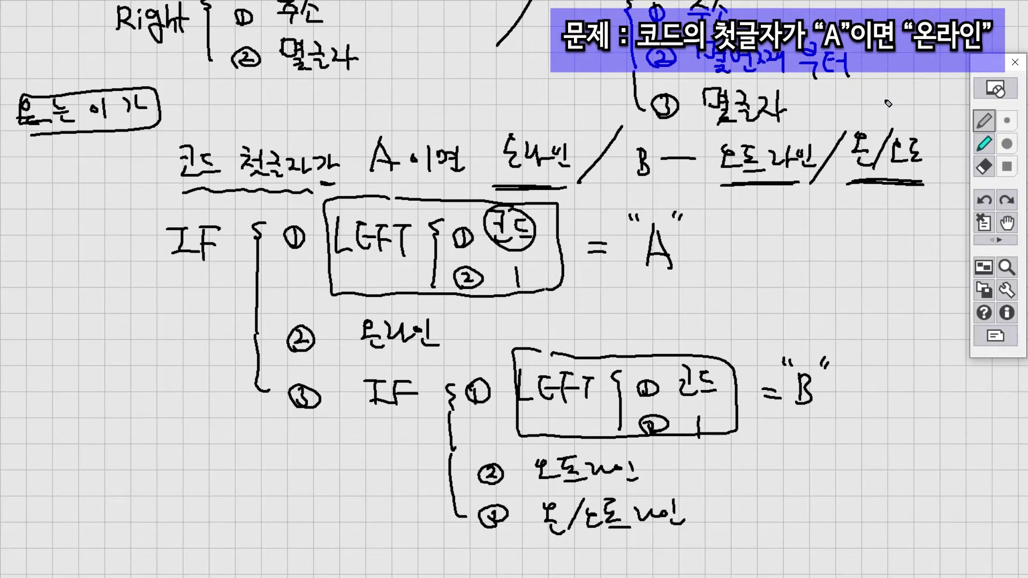
Step: Leave the handwriting board, switch to the Excel sheet, and select cell I5, the first cell under 운영형태
left_click_drag(981, 71, 973, 50)
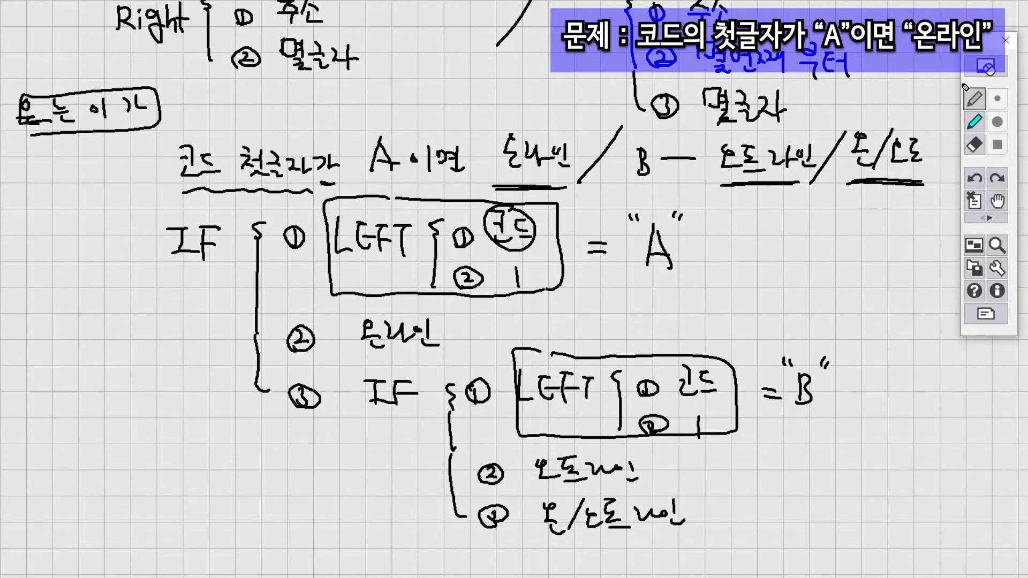
left_click(988, 67)
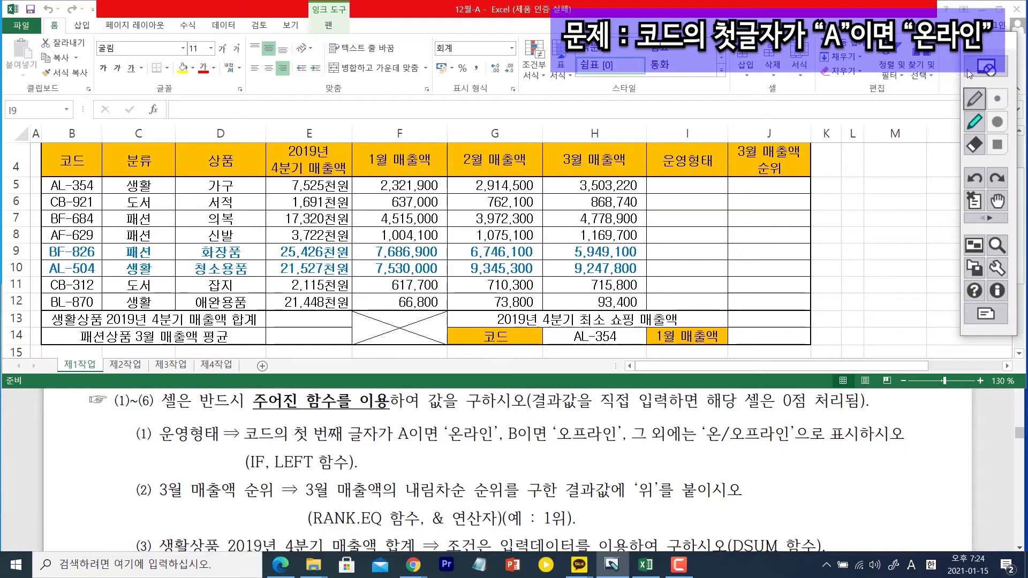
left_click_drag(565, 438, 589, 446)
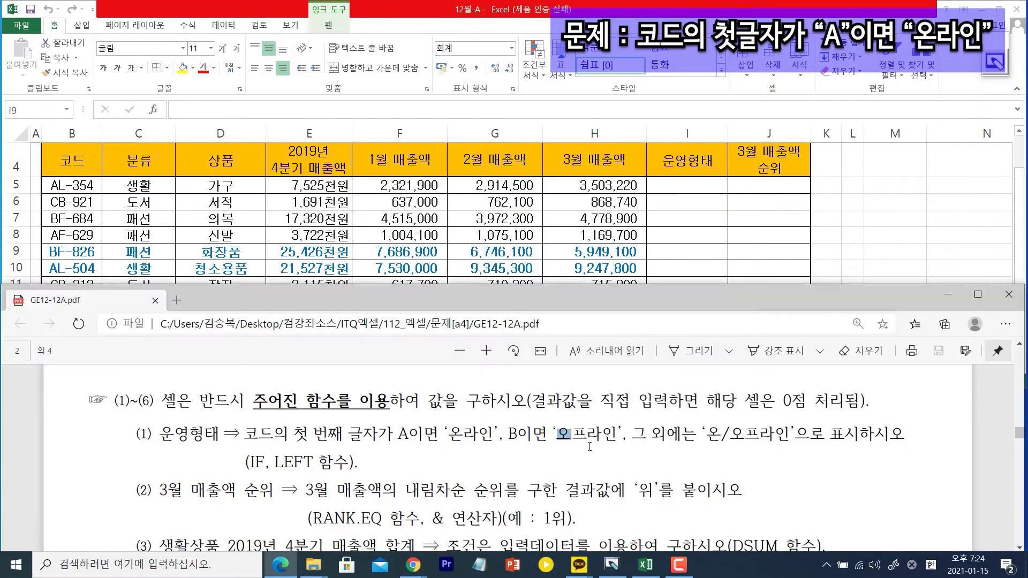
left_click(668, 19)
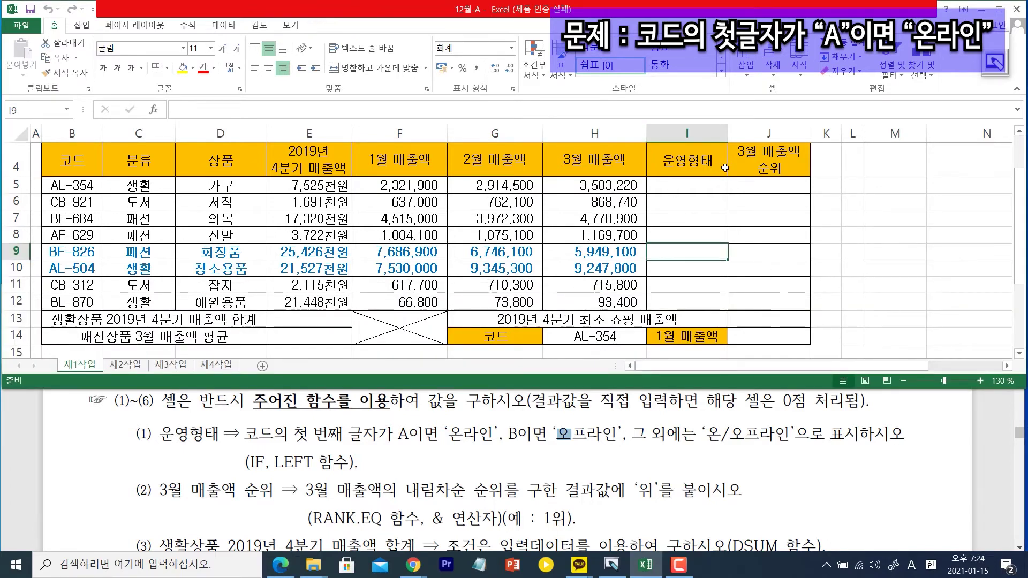
left_click(699, 187)
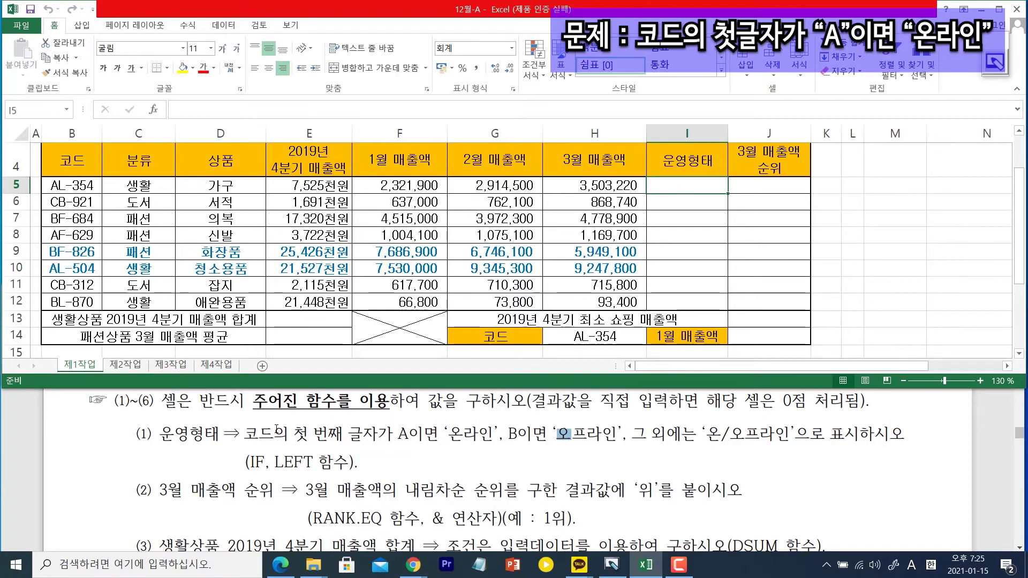
Step: Start an IF formula in I5, open its function arguments dialog, and move the dialog clear of the code column
type("=")
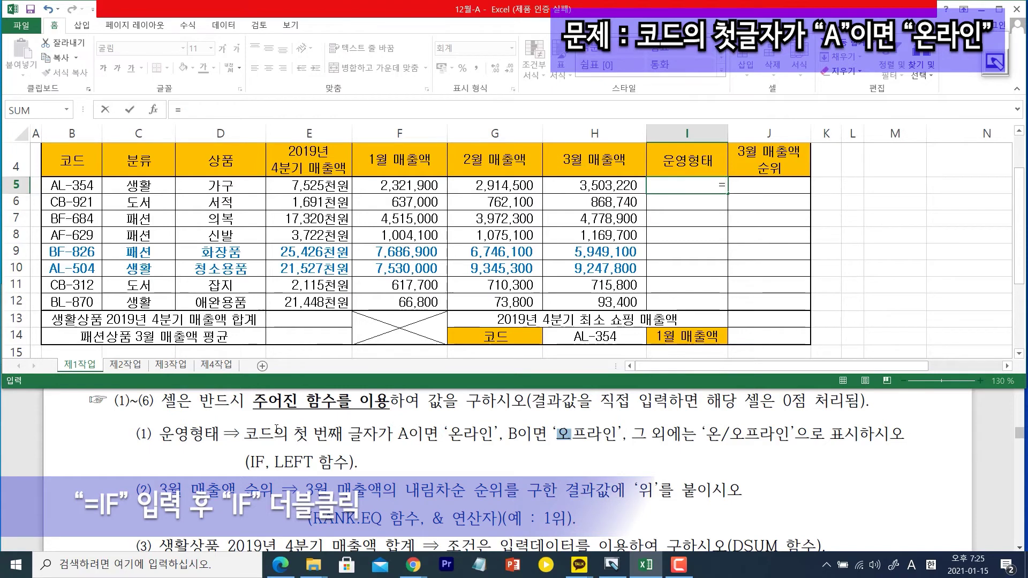
type("if")
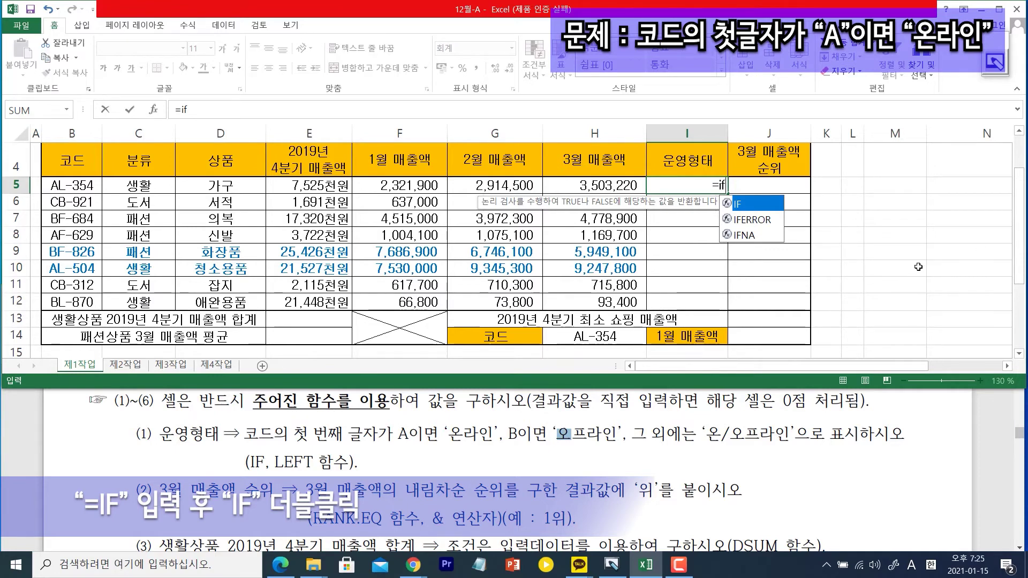
double_click(739, 205)
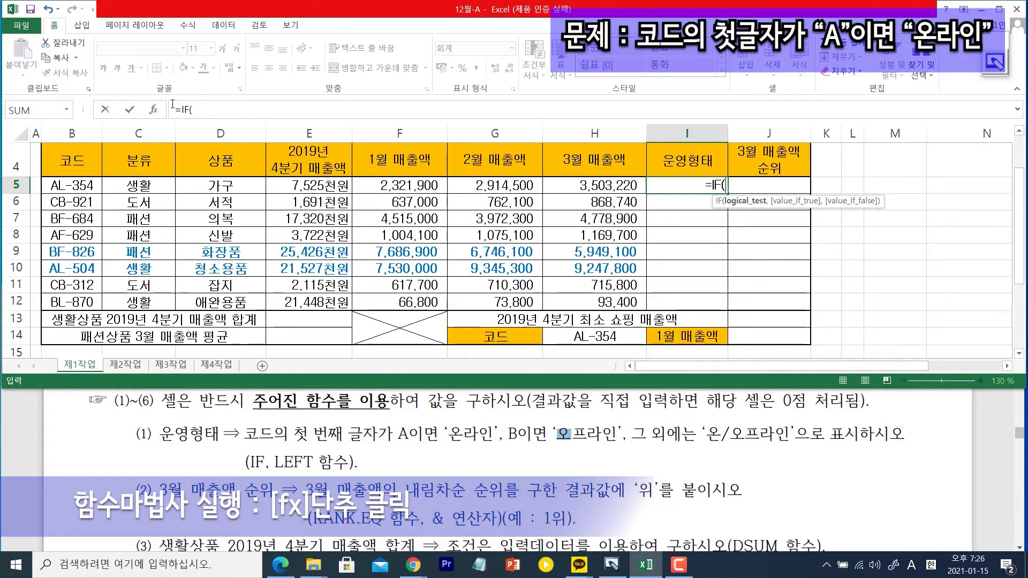
left_click(153, 110)
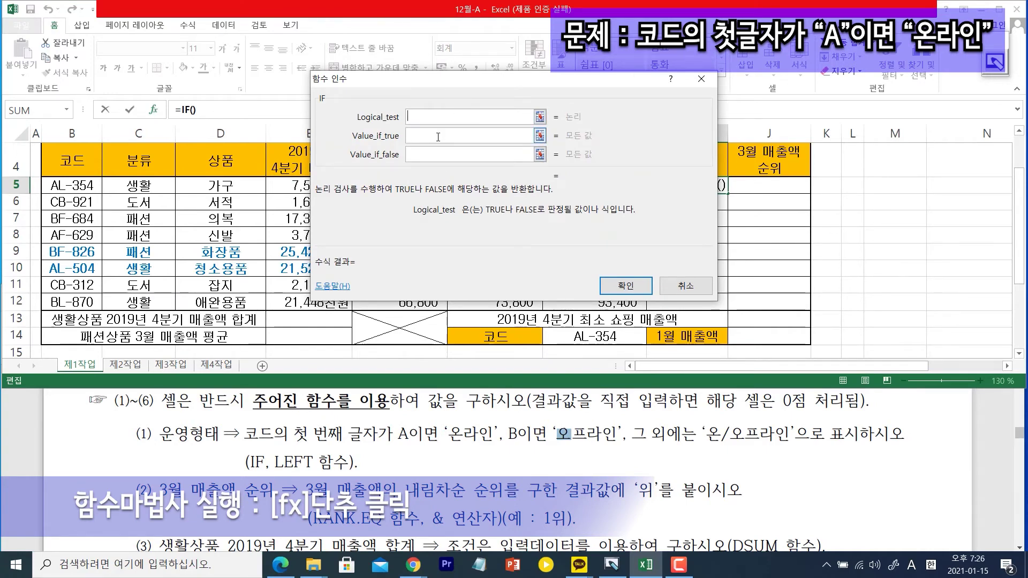
left_click_drag(436, 126, 596, 218)
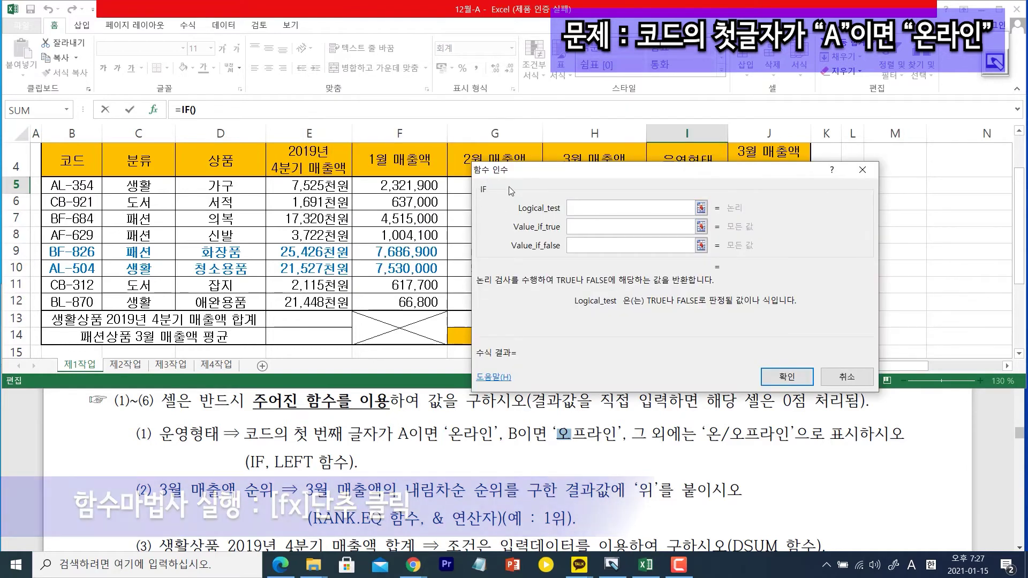
left_click_drag(566, 174, 656, 154)
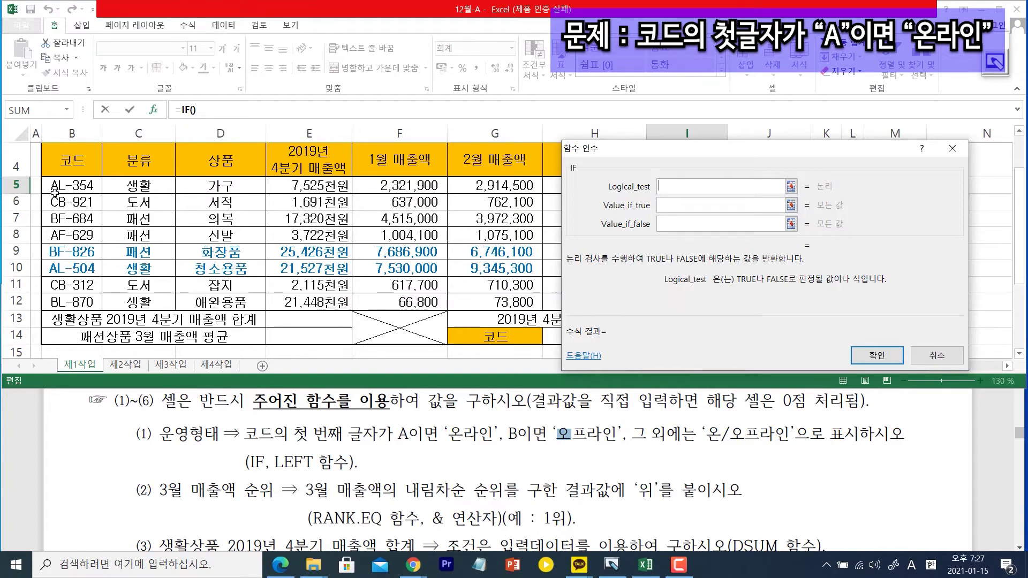
left_click_drag(669, 157, 621, 209)
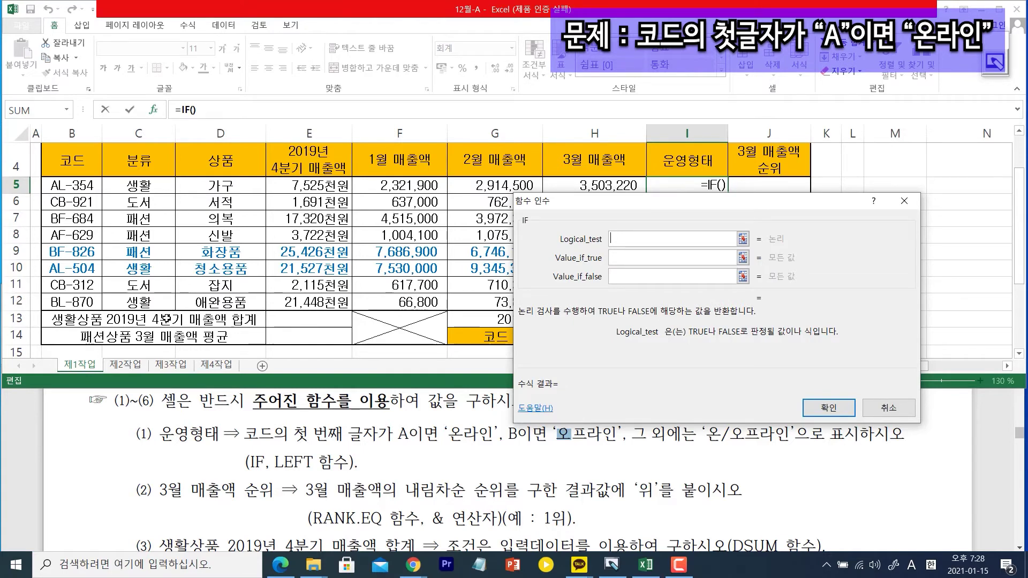
left_click_drag(567, 238, 550, 223)
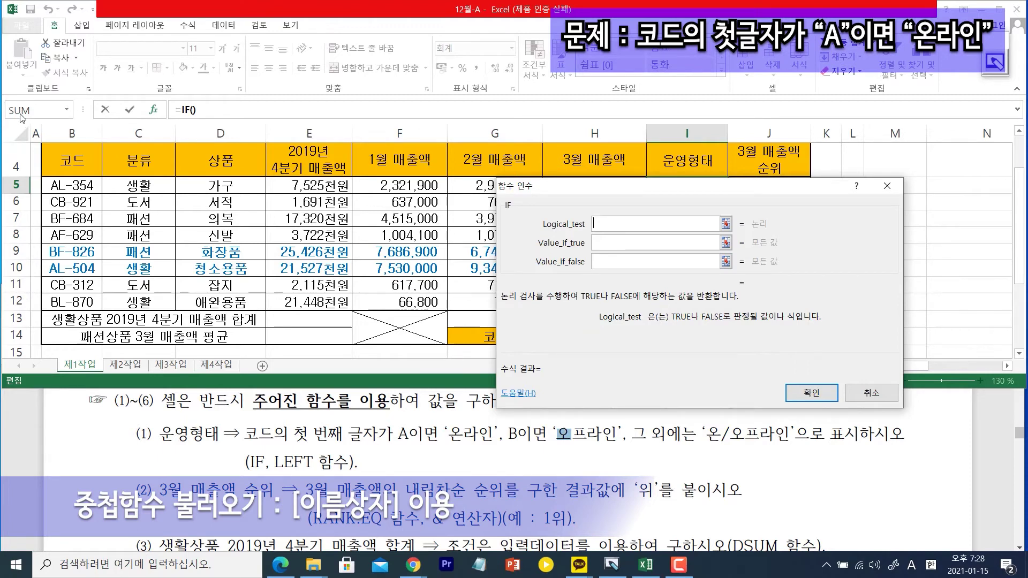
Step: Open the full function list for a function nested in IF's Logical_test, move the dialog aside, and jump to LEFT
left_click(69, 112)
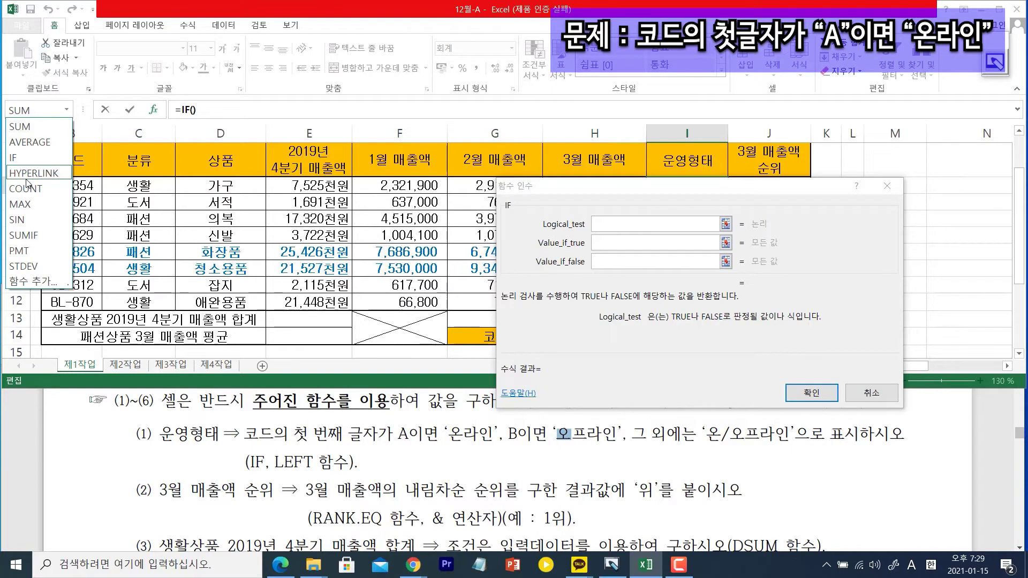
left_click(32, 281)
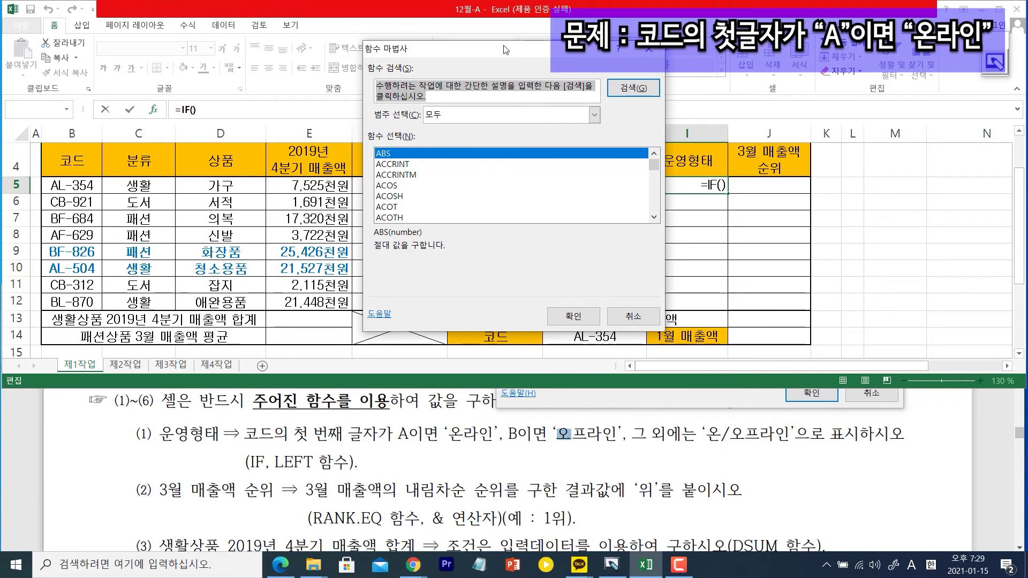
left_click_drag(519, 53, 584, 57)
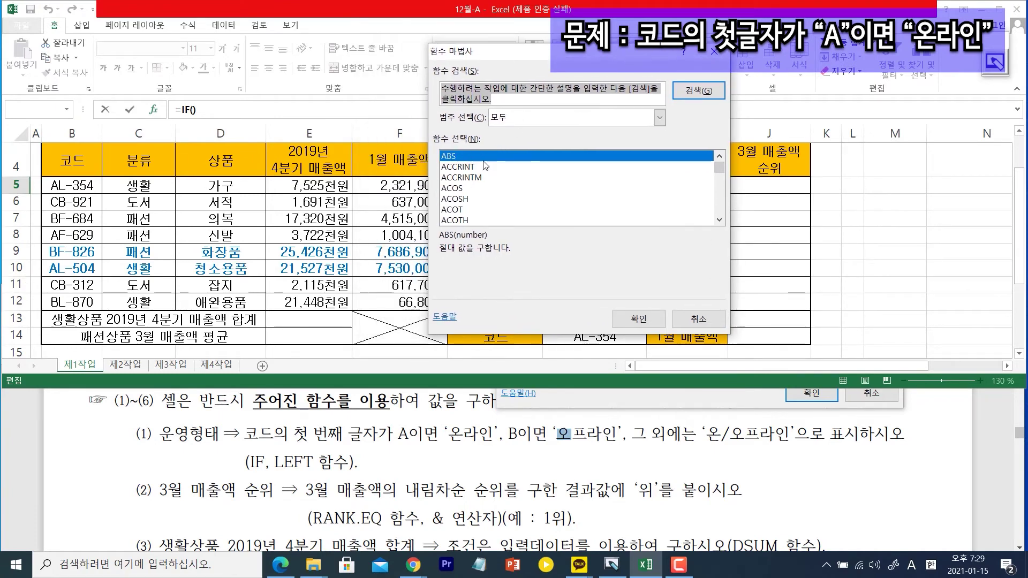
left_click(464, 178)
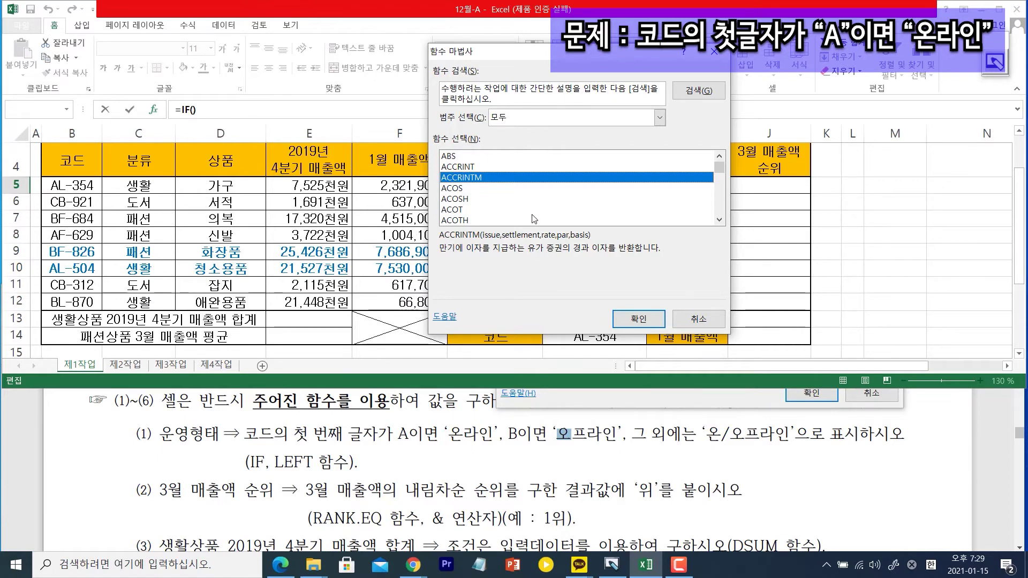
type("left")
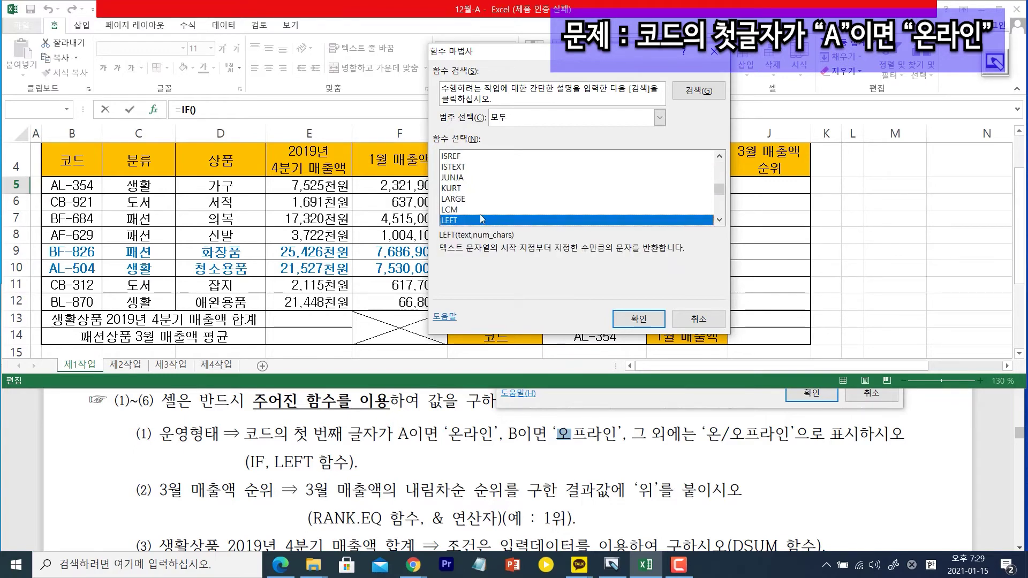
Step: Browse the function list by initial letters and through the entries around LEFT
key("Down")
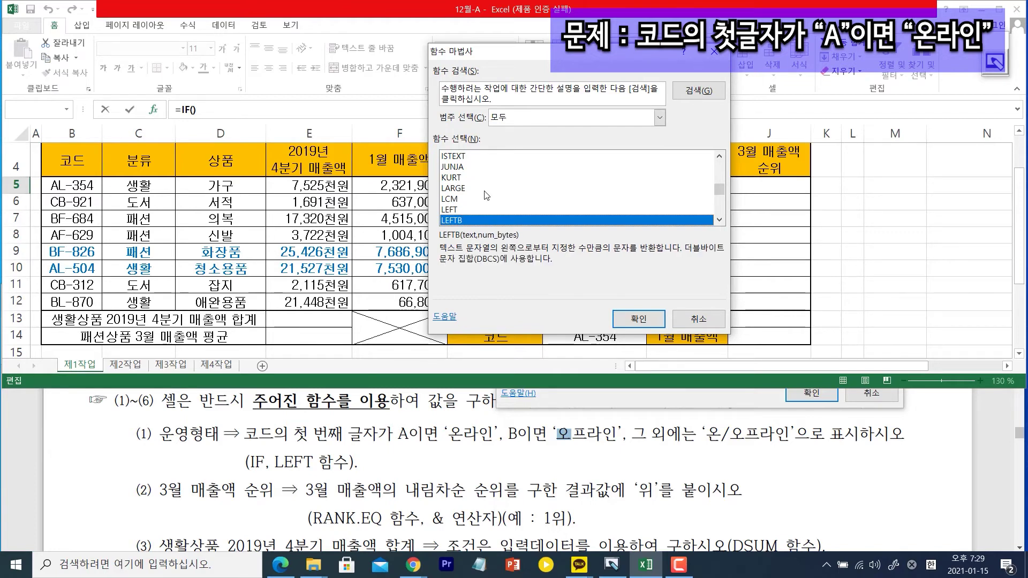
key("e")
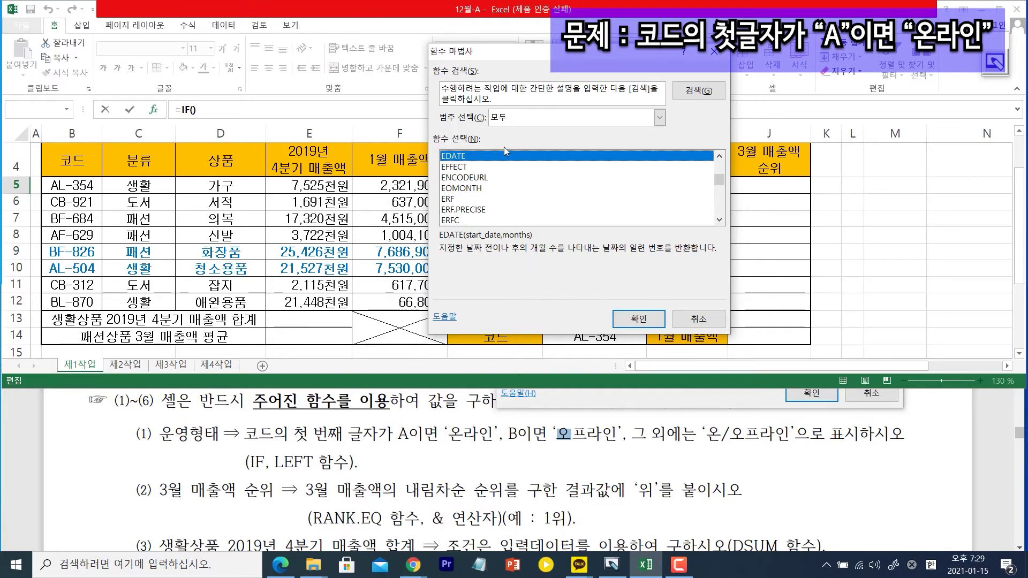
key("l")
key("e")
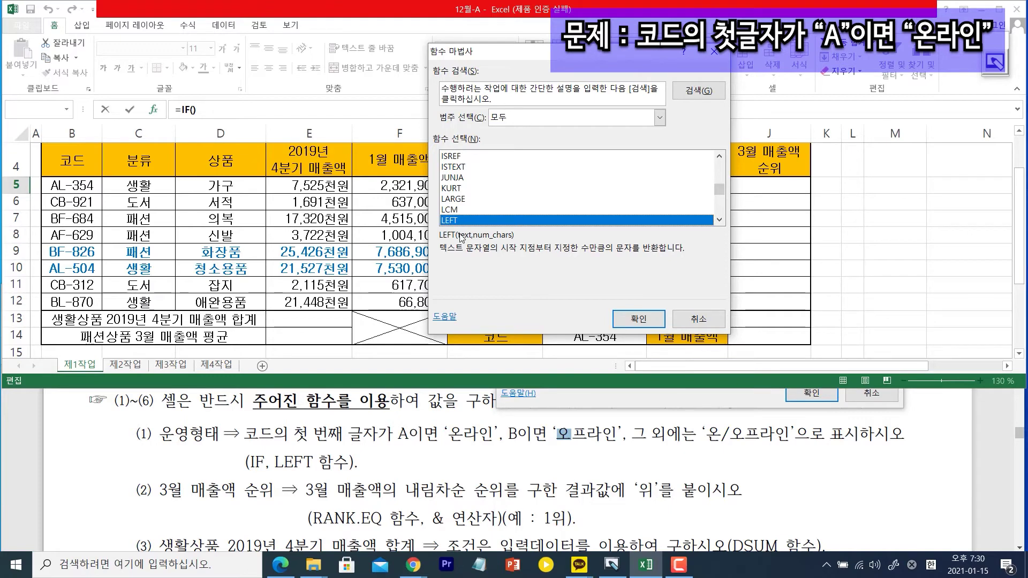
key("Down")
key("Down")
key("Down")
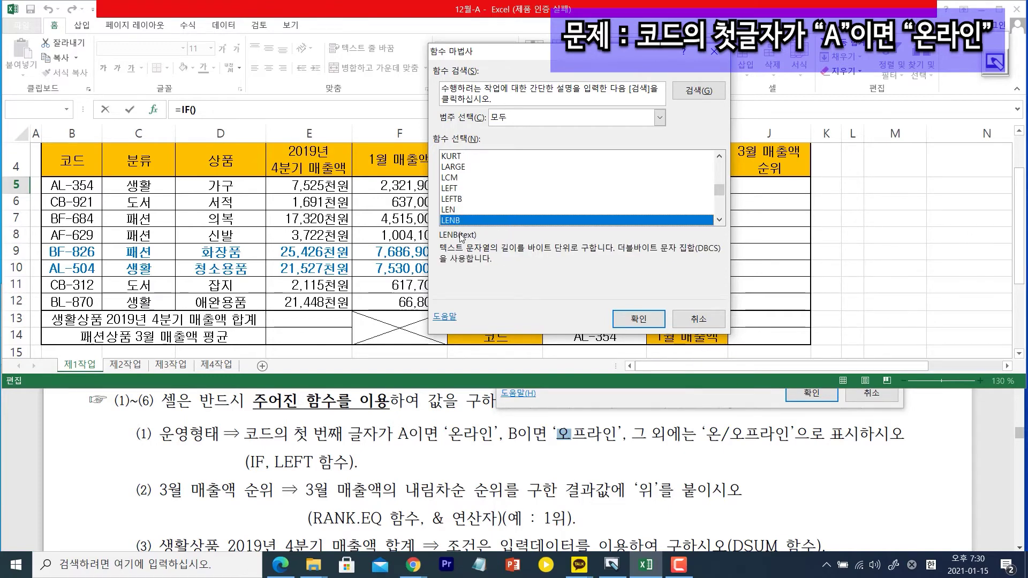
left_click(723, 221)
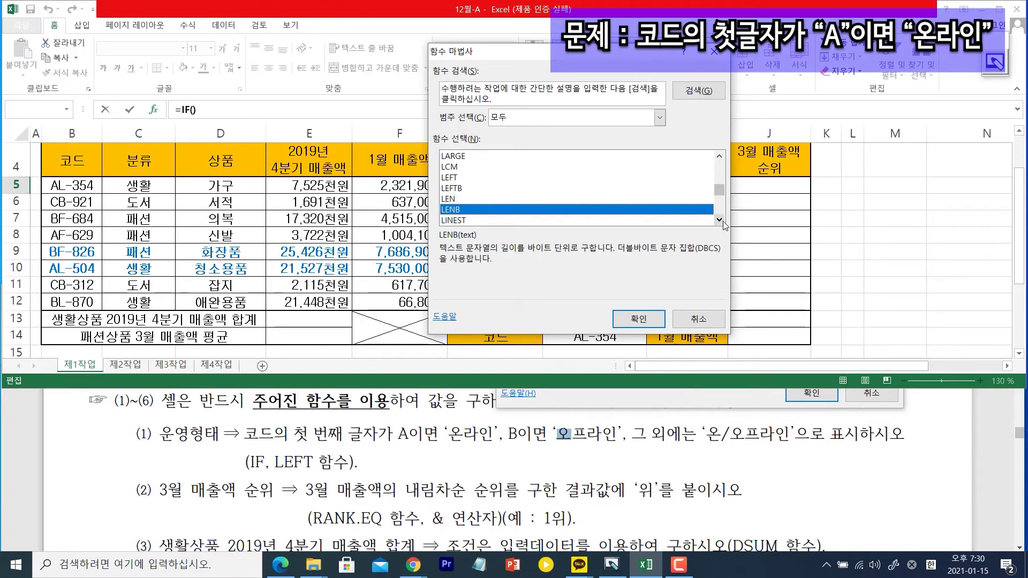
left_click(719, 158)
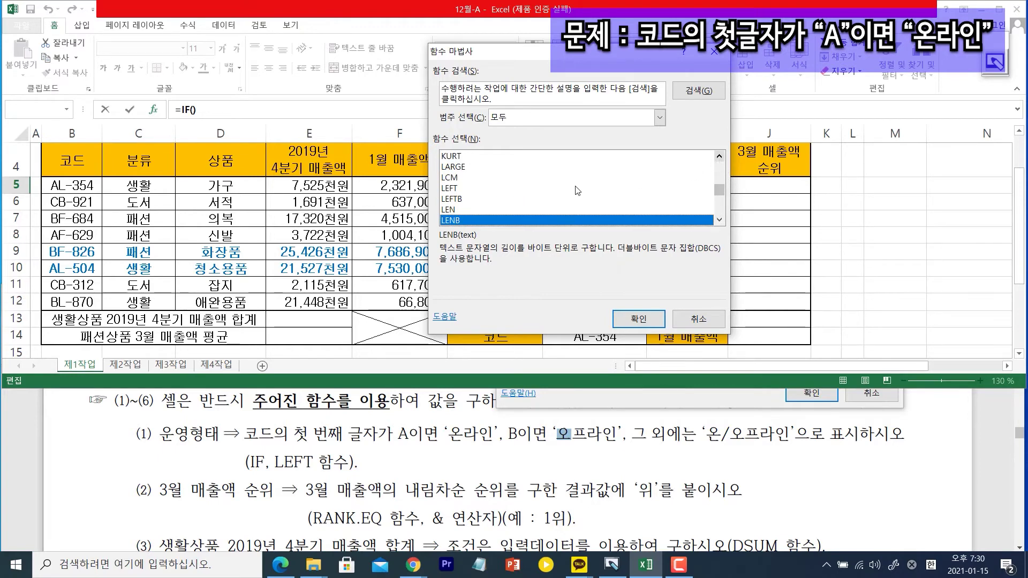
Step: Insert LEFT as the function nested in IF's Logical_test and move its arguments dialog clear of the sales columns
left_click(459, 191)
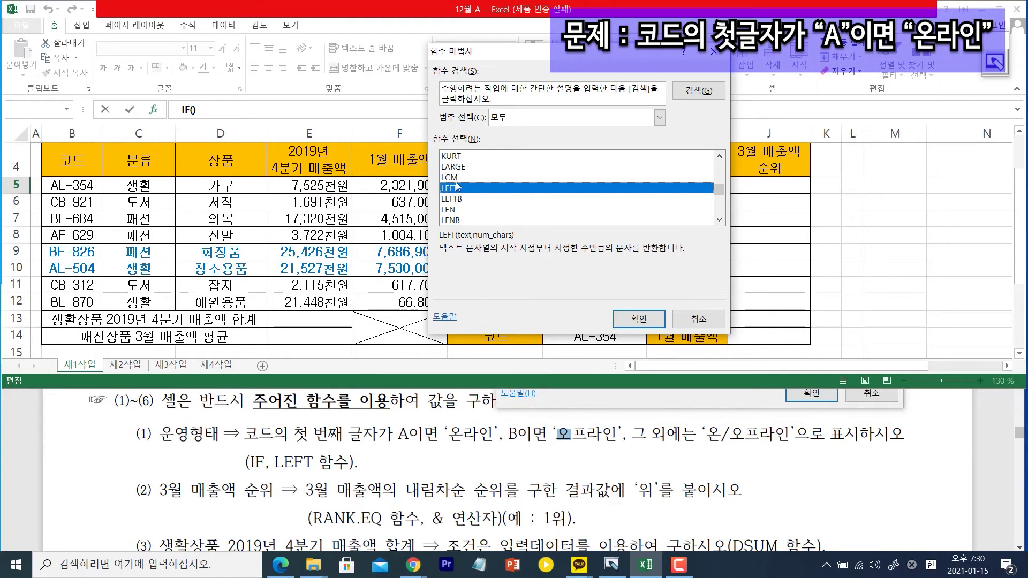
left_click(638, 320)
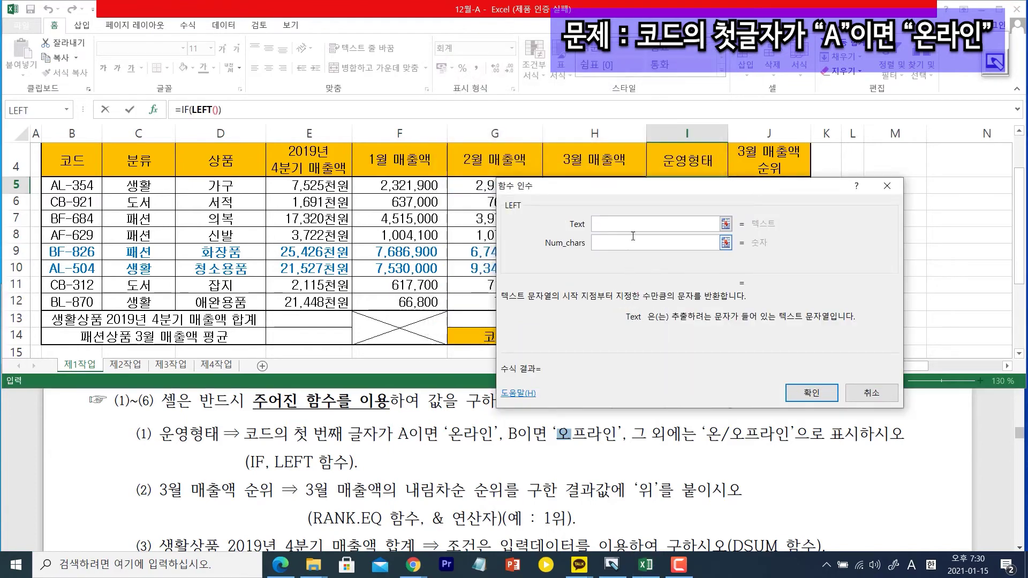
mouse_move(696, 123)
left_mouse_down()
mouse_move(699, 108)
mouse_move(694, 129)
left_mouse_up()
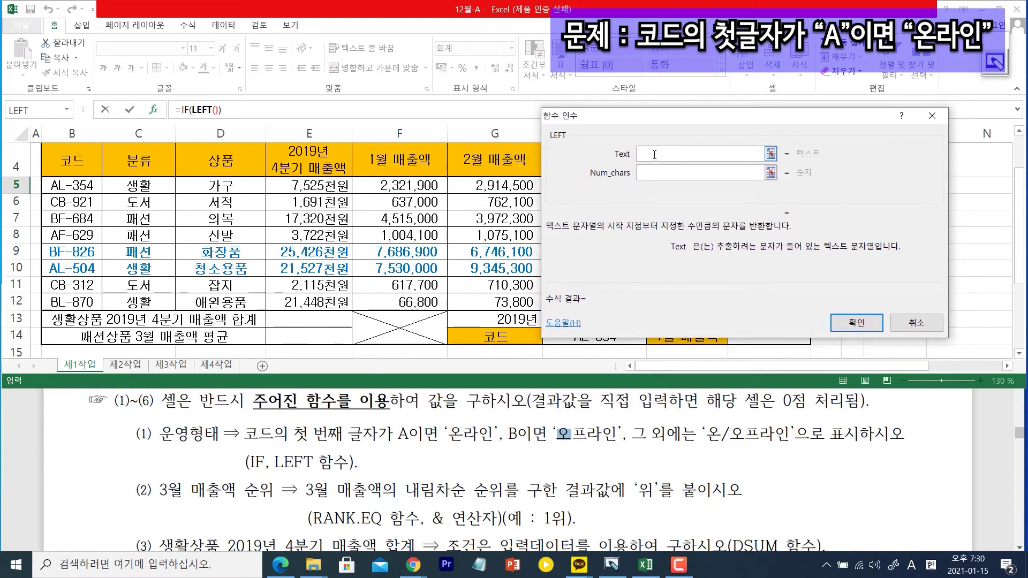
Step: Review the handwritten notes on LEFT's arguments on the handwriting board, and return to the Excel sheet
left_click(995, 62)
left_click(997, 66)
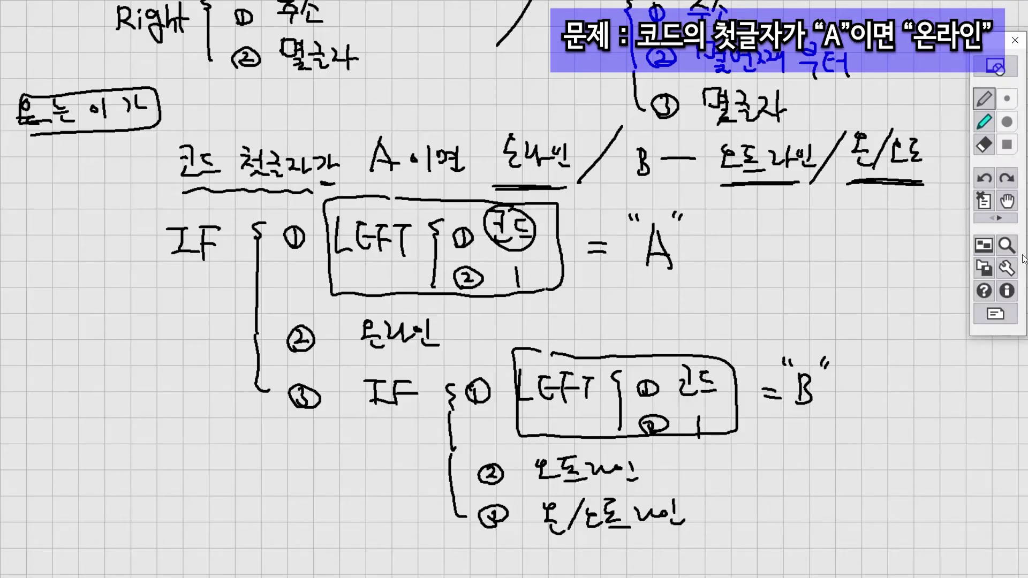
left_click(1011, 203)
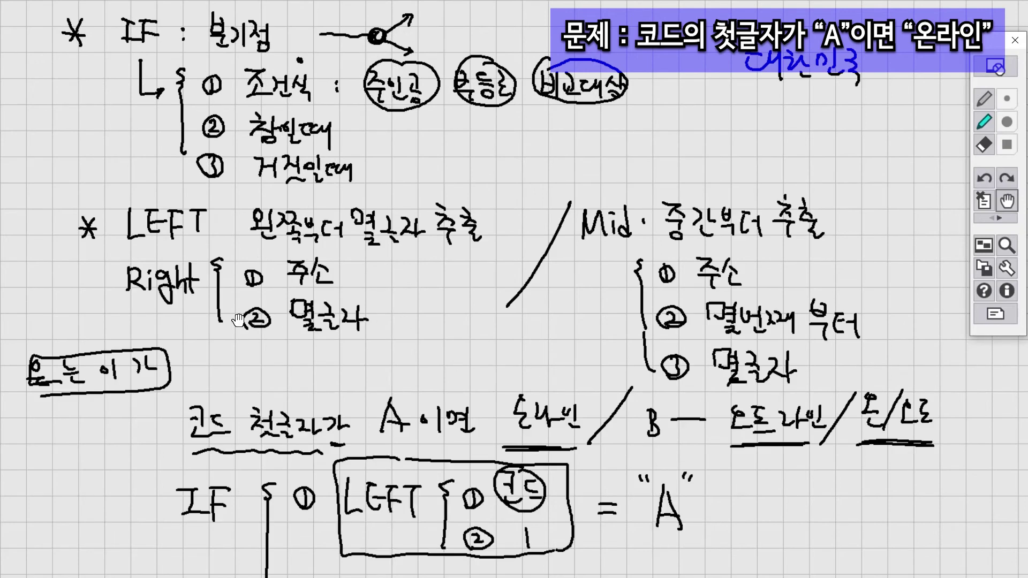
left_click(1000, 70)
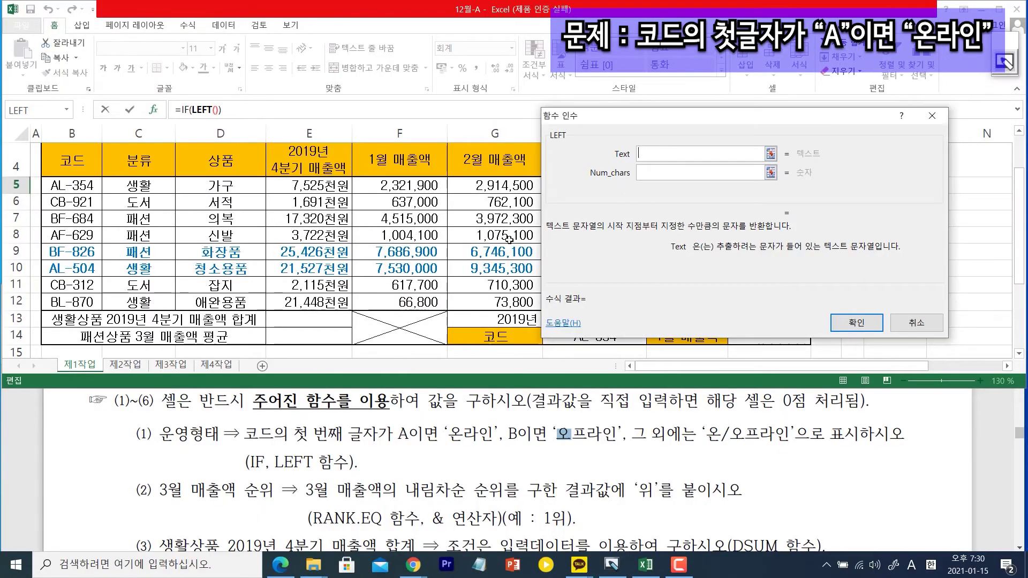
Step: Set LEFT's Text to B5 and Num_chars to 1, and check the dialog under magnification
left_click(65, 184)
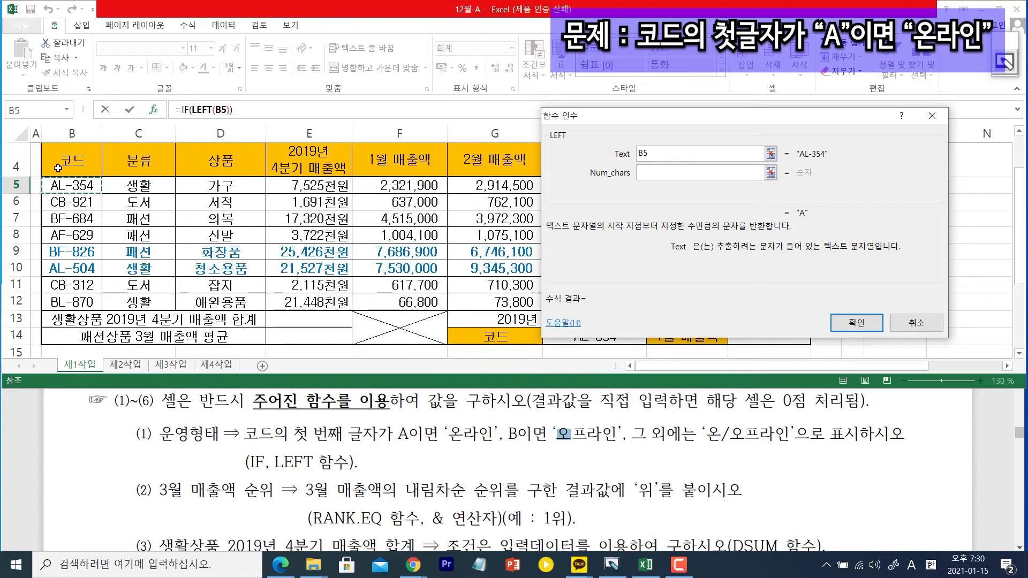
left_click(650, 173)
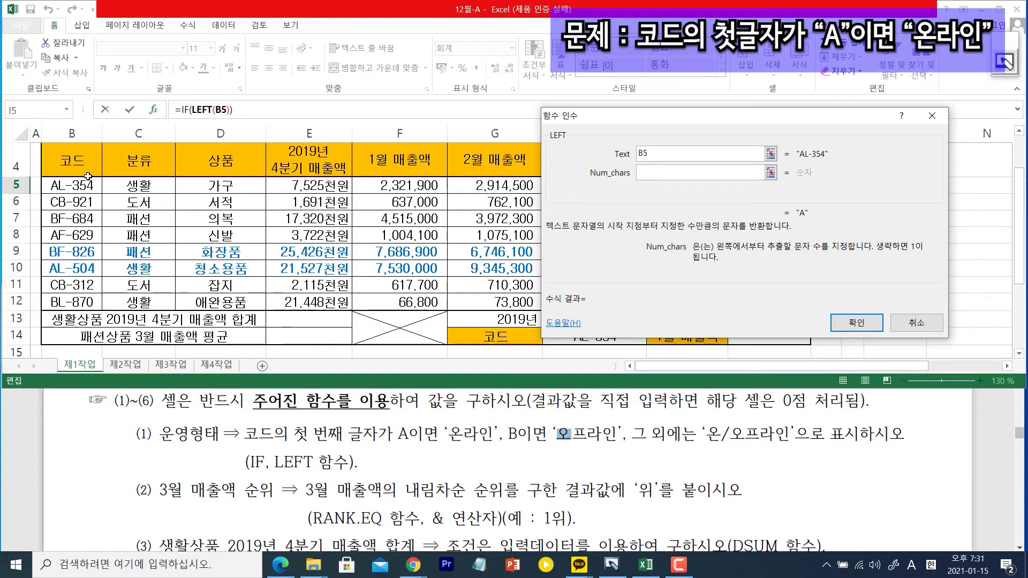
type("1")
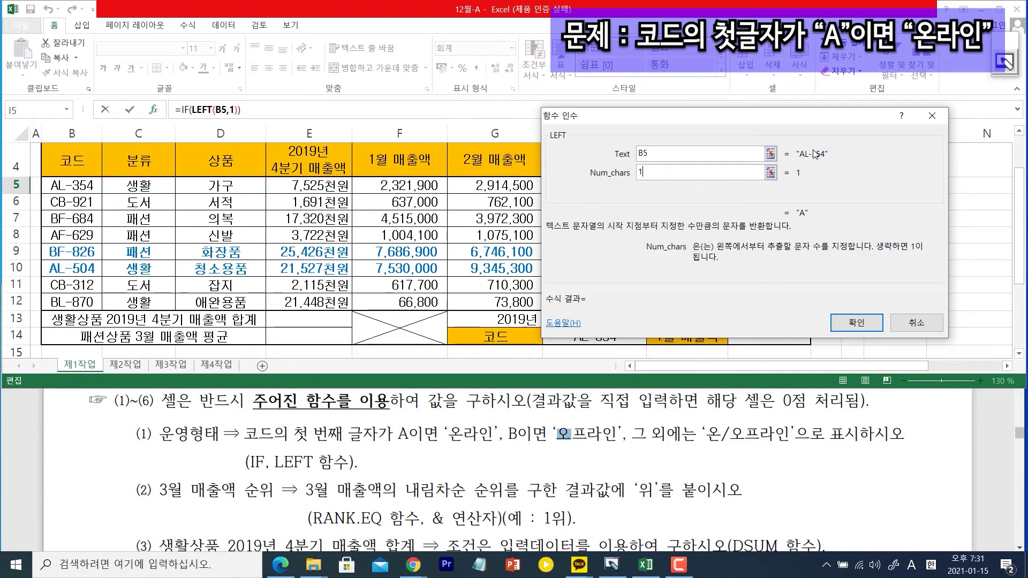
key("super+plus")
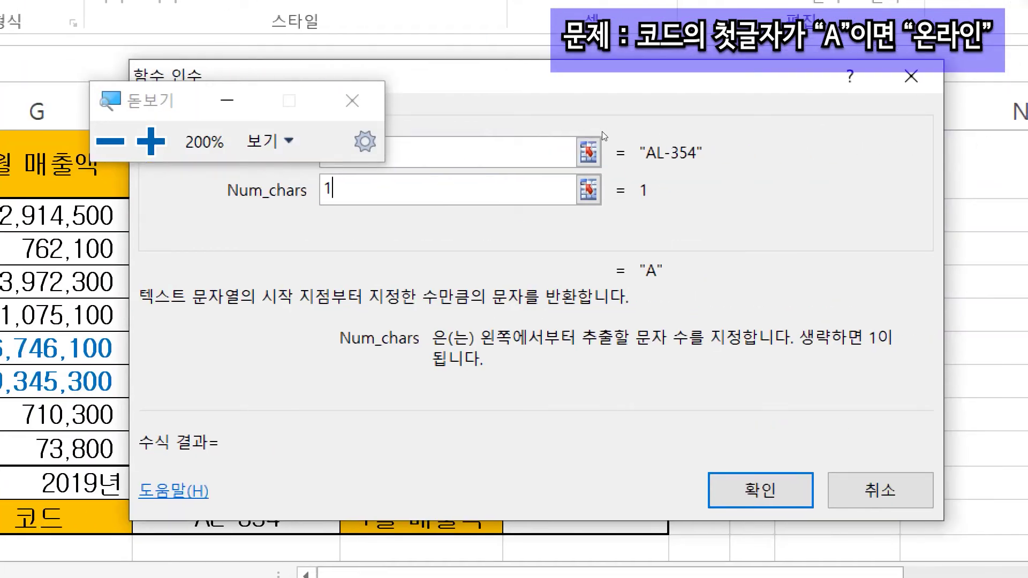
left_click(227, 100)
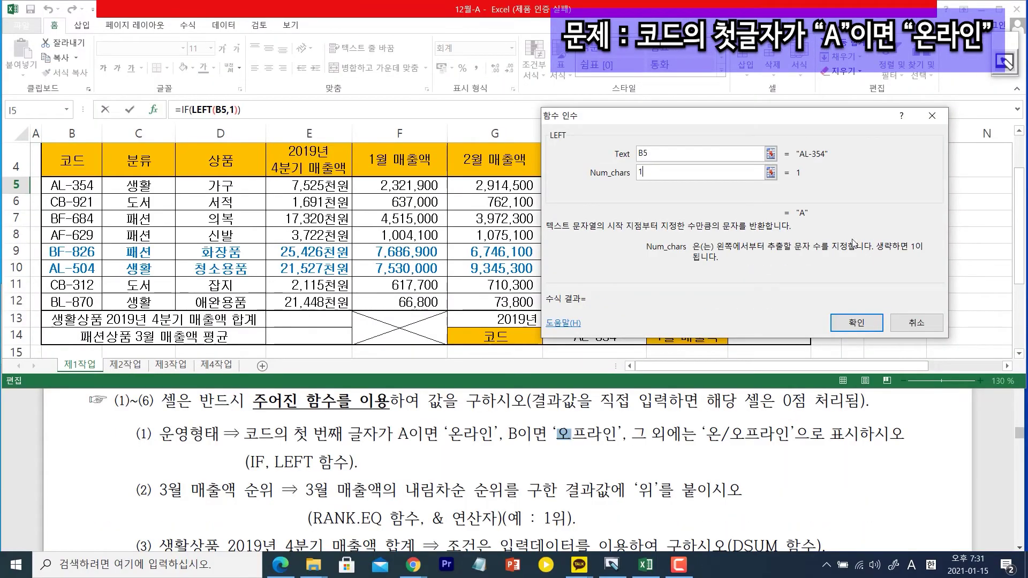
Step: Return to the outer IF's arguments and complete Logical_test as LEFT(B5,1)="A", keeping the dialog clear of the table data
left_click_drag(757, 108, 732, 120)
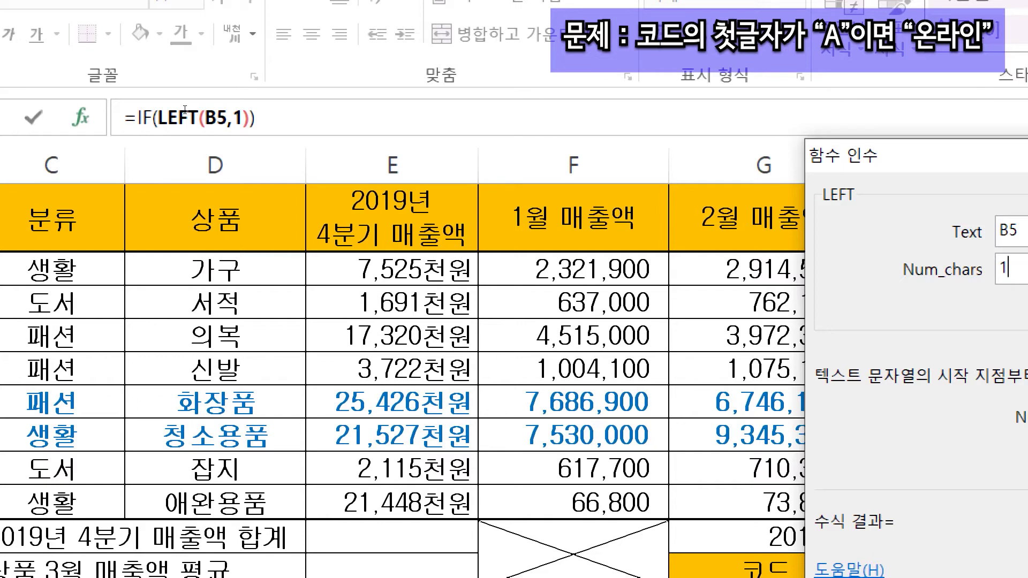
left_click(145, 117)
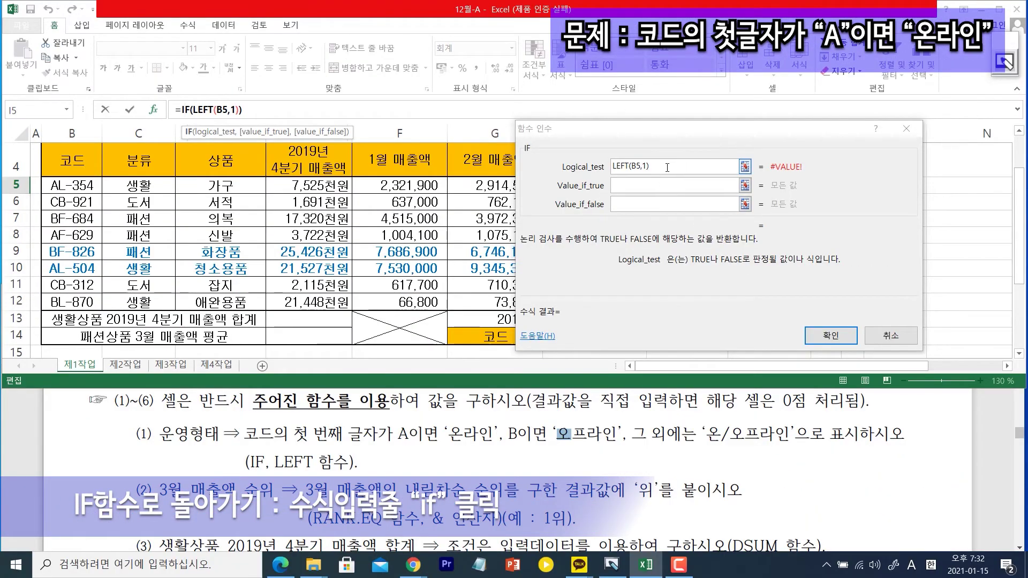
left_click_drag(666, 144, 712, 110)
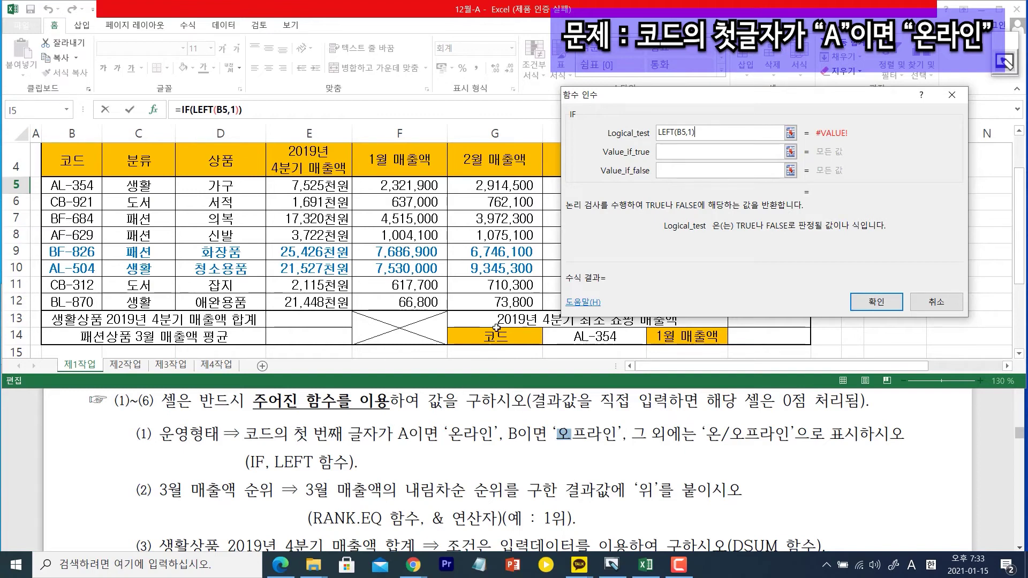
type("=\"A\"")
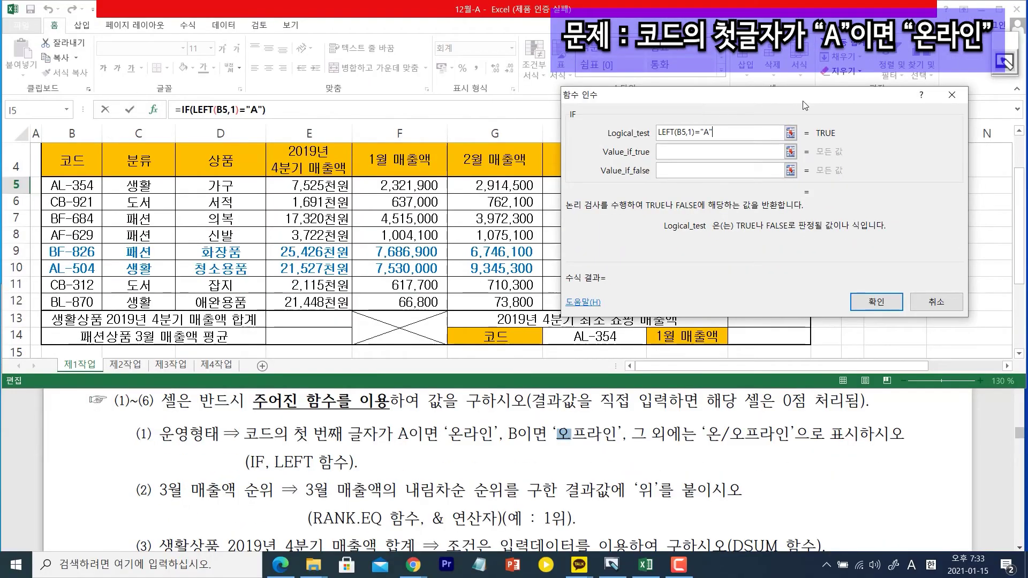
Step: Set the outer IF's Value_if_true to 온라인 and move on to Value_if_false
left_click(639, 168)
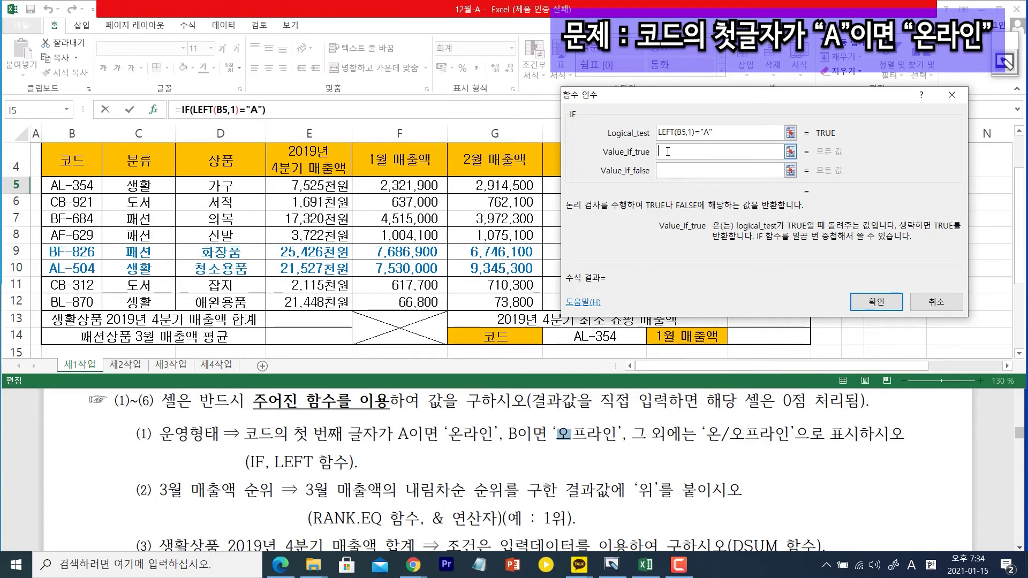
key("Hangul")
type("온라인")
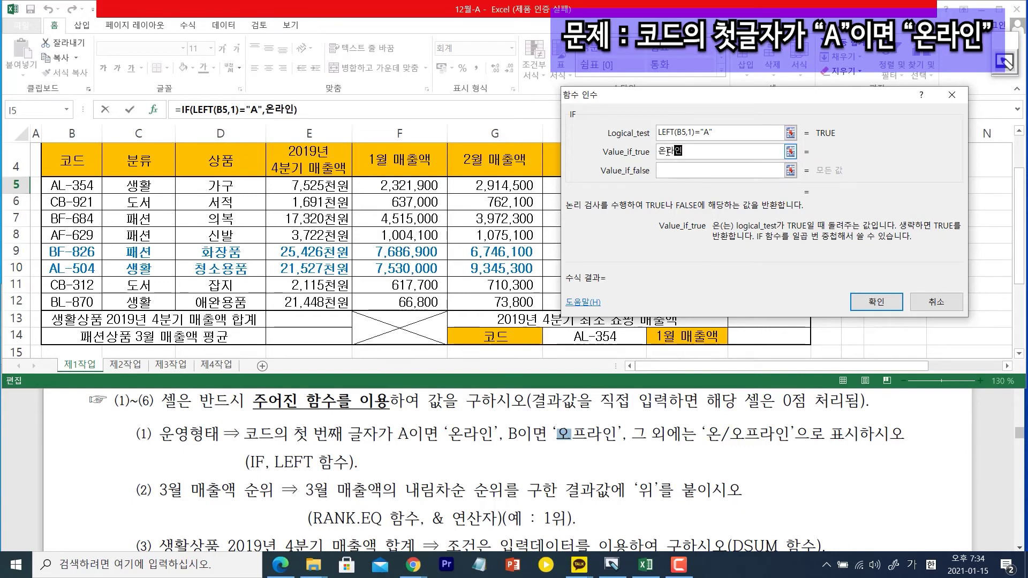
left_click(674, 170)
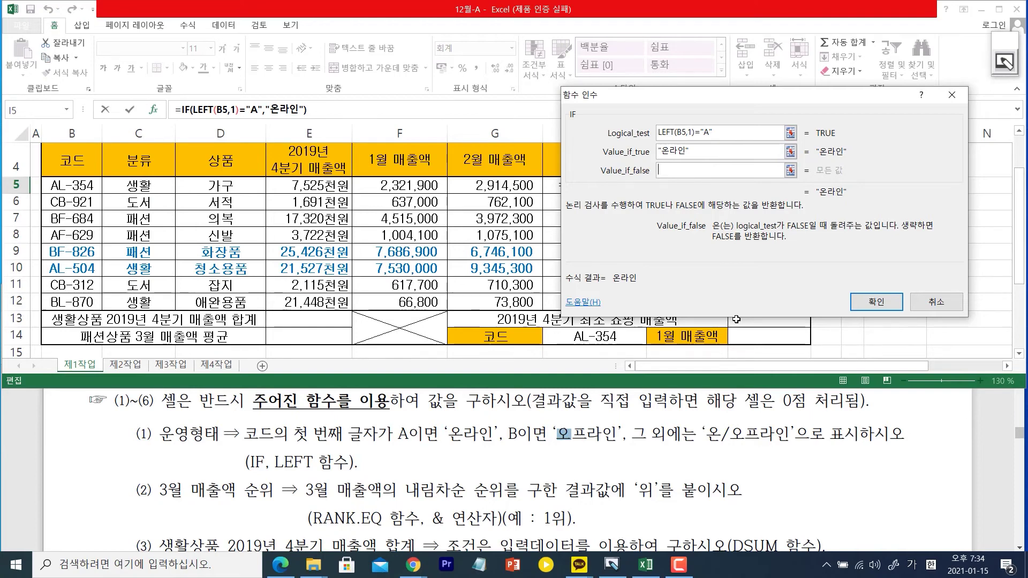
left_click(684, 170)
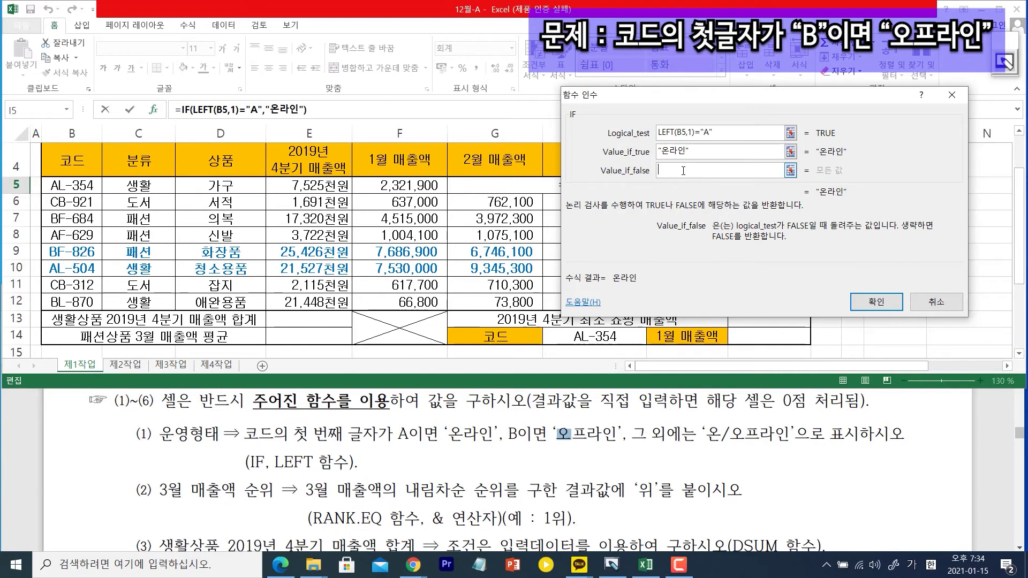
key("Hangul")
type("if(")
left_click(714, 132)
left_click_drag(720, 130, 658, 133)
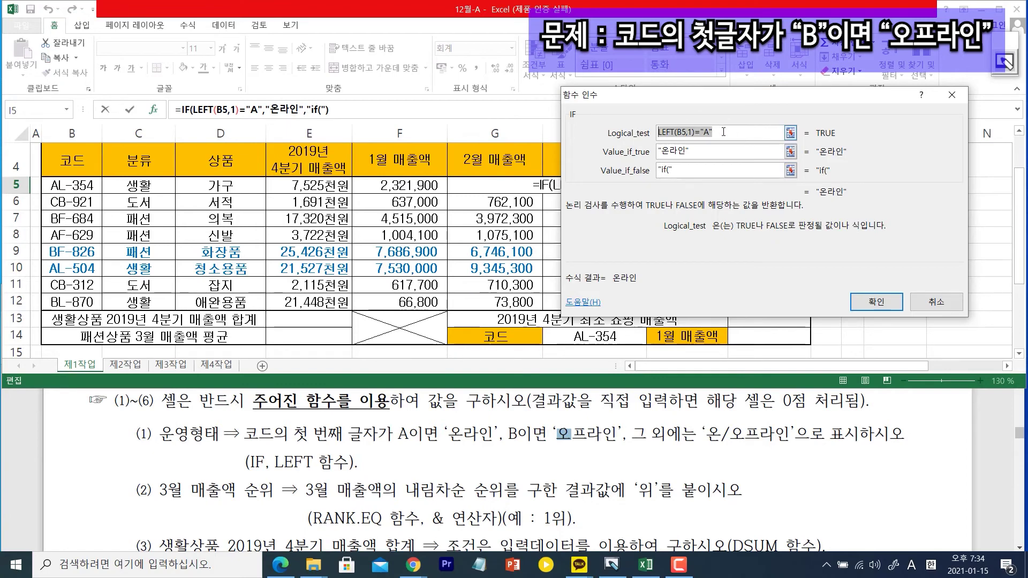
left_click(690, 170)
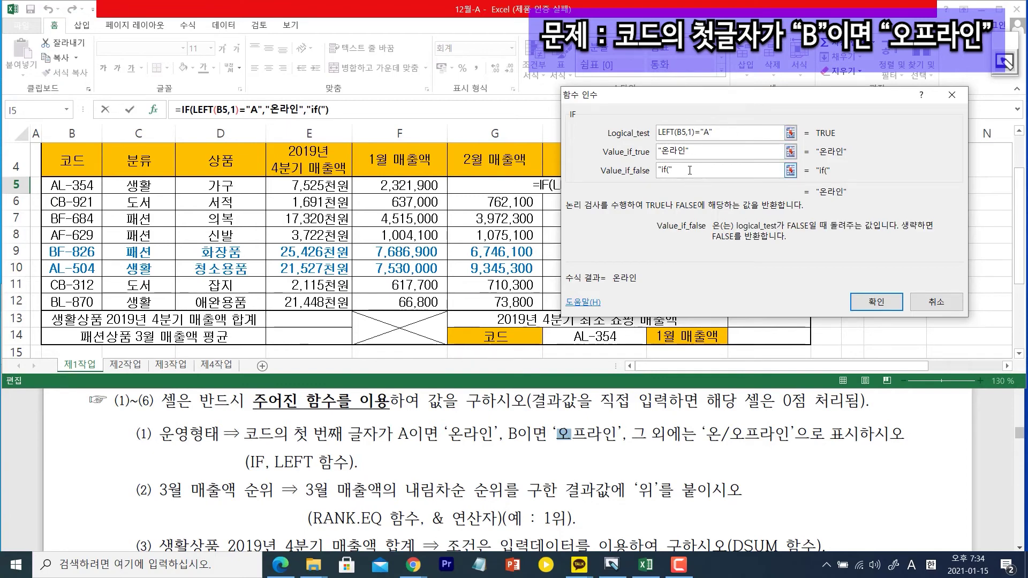
key("BackSpace")
key("BackSpace")
key("BackSpace")
key("BackSpace")
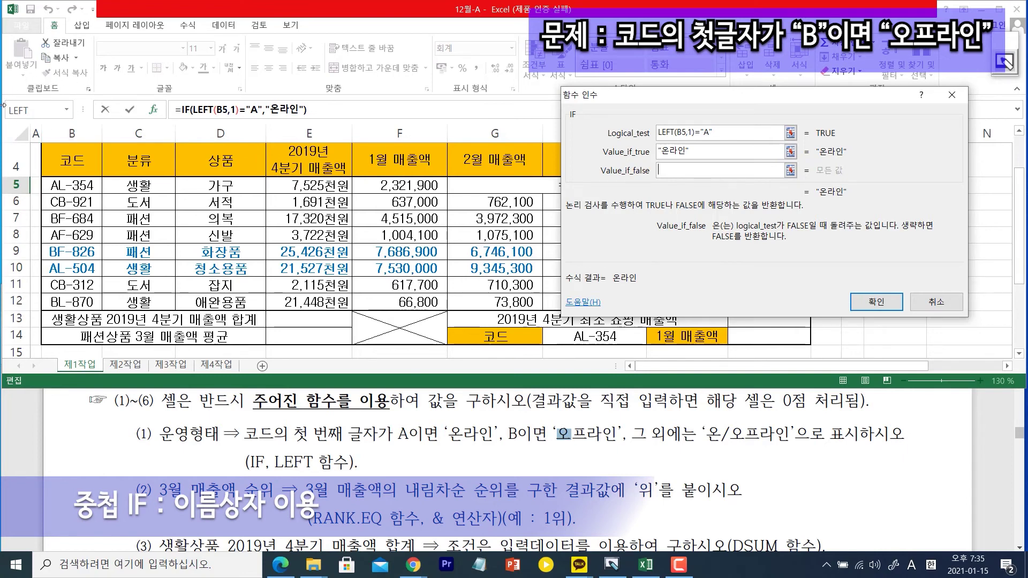
Step: Nest a second IF function in the outer IF's Value_if_false and move its arguments dialog clear of the formula bar
left_click(68, 110)
left_click(69, 111)
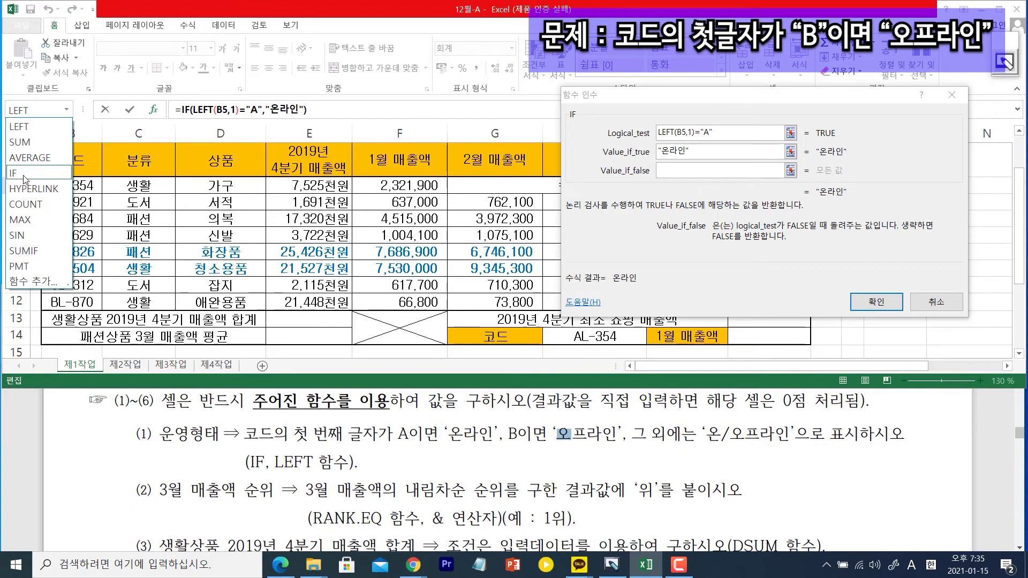
left_click(26, 282)
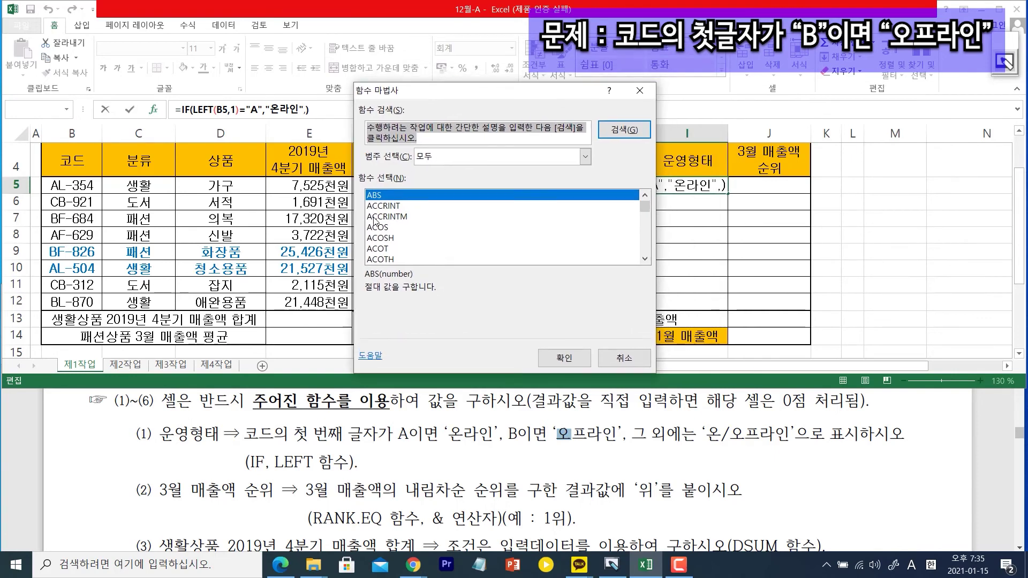
left_click(372, 220)
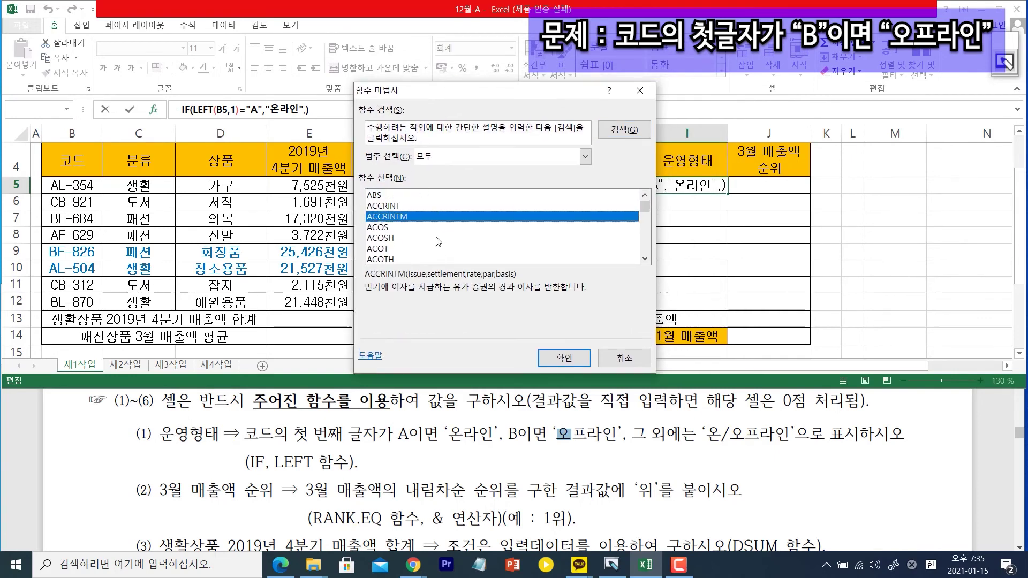
left_click(429, 124)
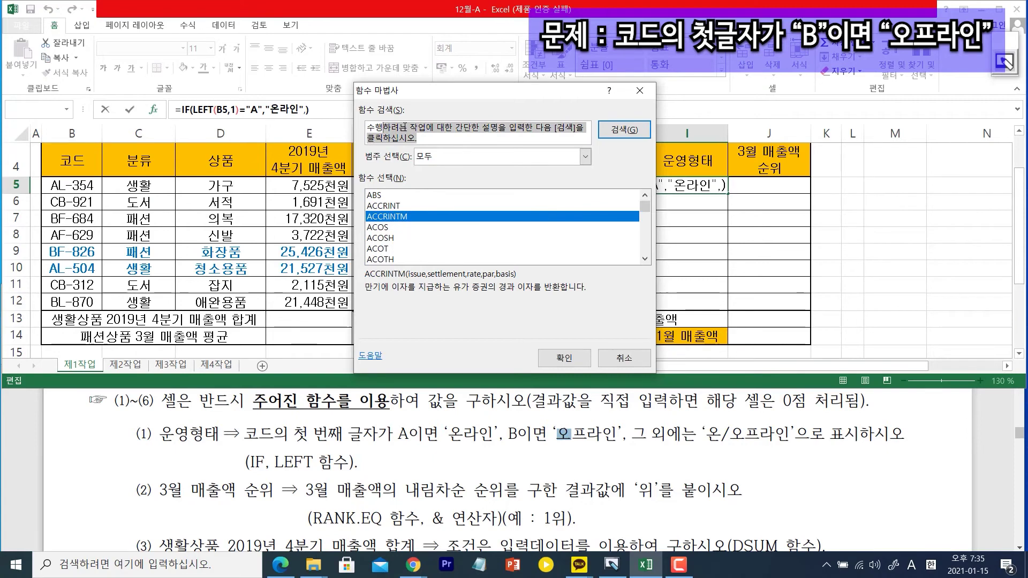
left_click(423, 134)
left_click(391, 217)
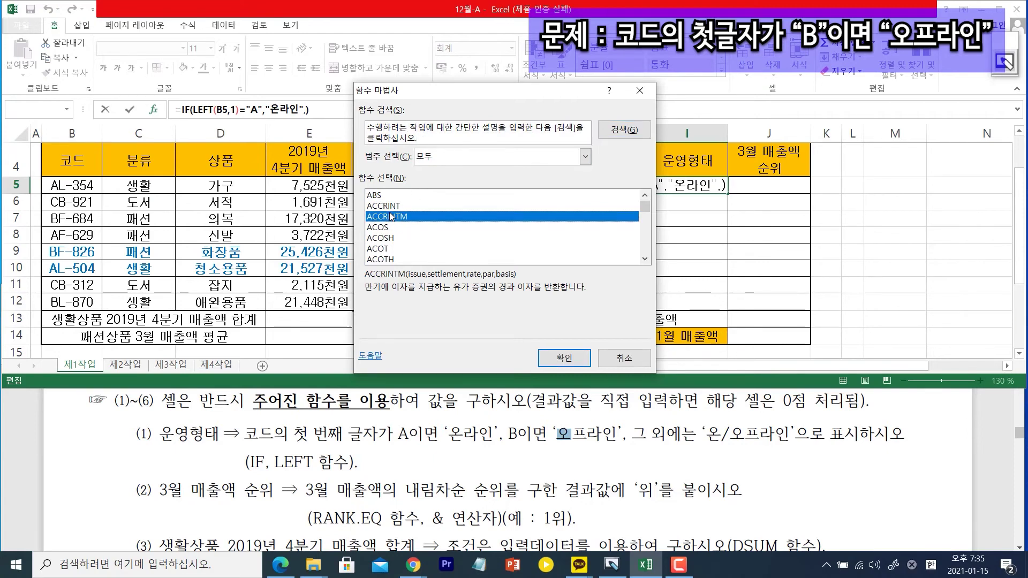
key("i")
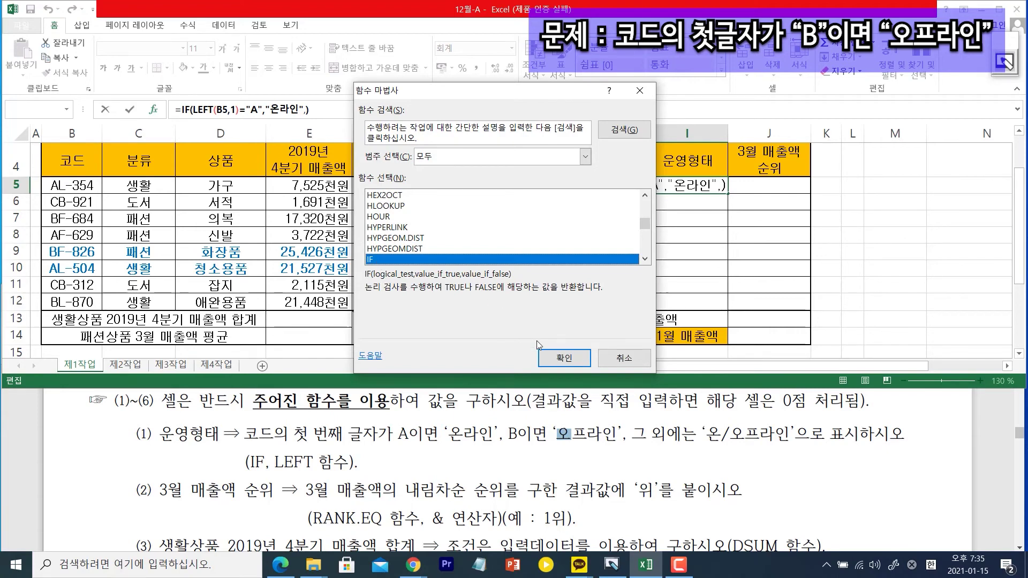
left_click(563, 358)
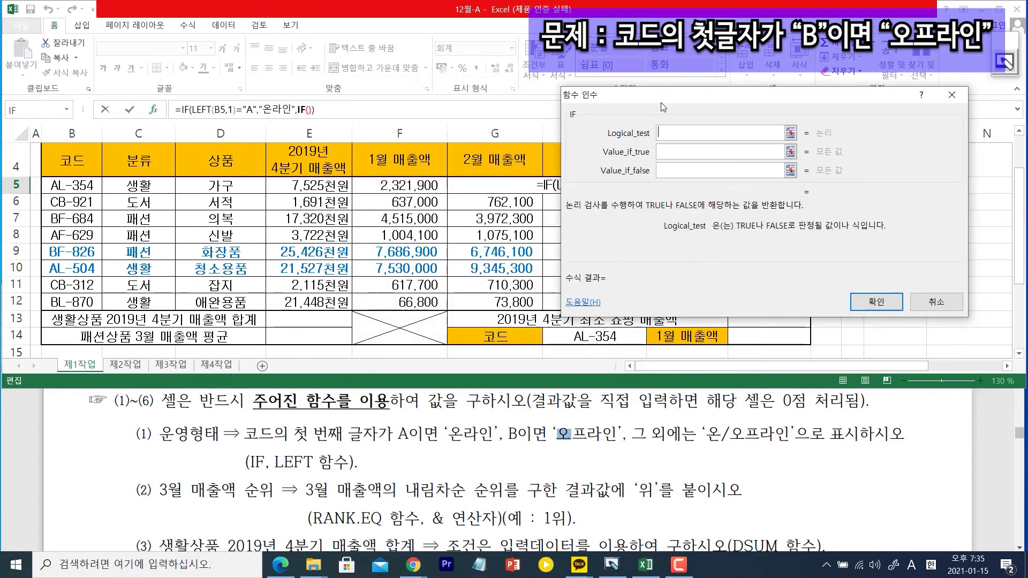
left_click_drag(667, 99, 609, 167)
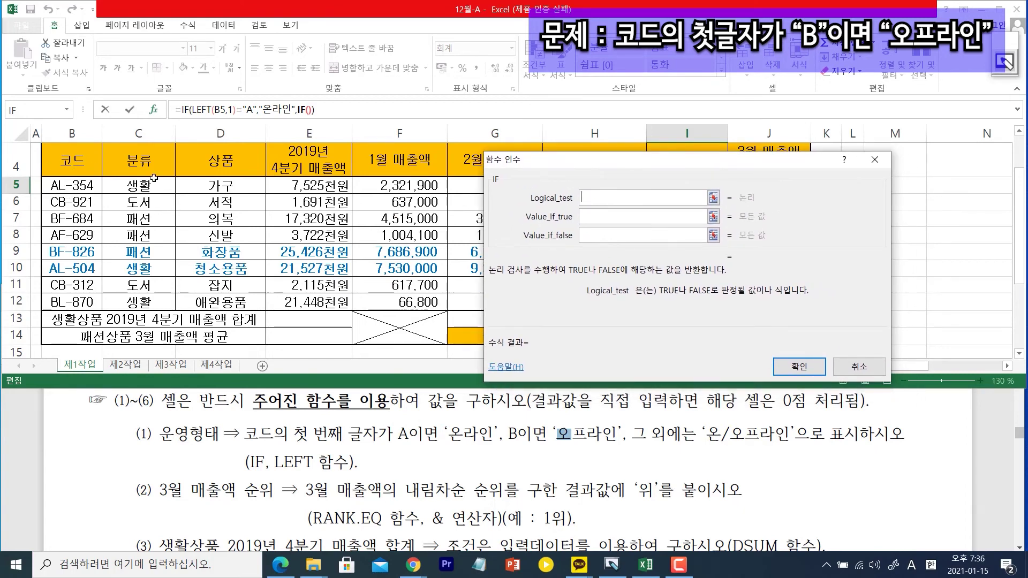
Step: Nest LEFT in the inner IF's Logical_test, with Text set to B5 and Num_chars to 1
left_click(68, 111)
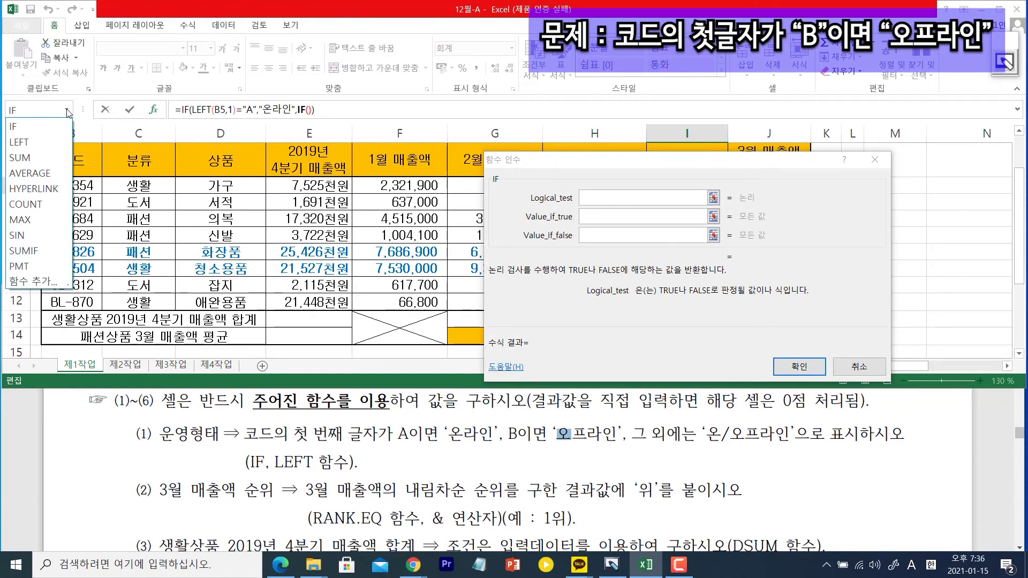
left_click(22, 142)
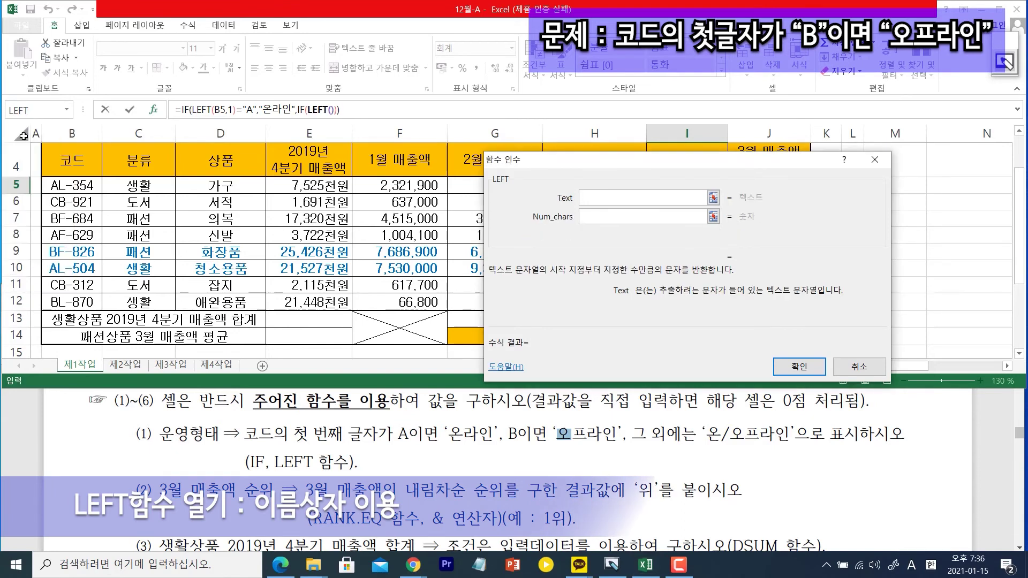
left_click(72, 185)
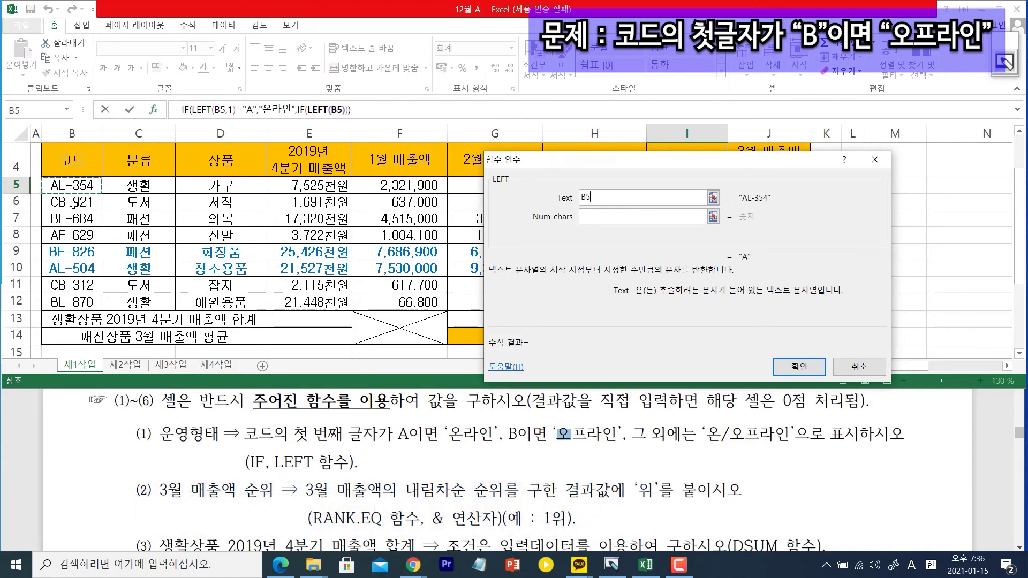
left_click(599, 216)
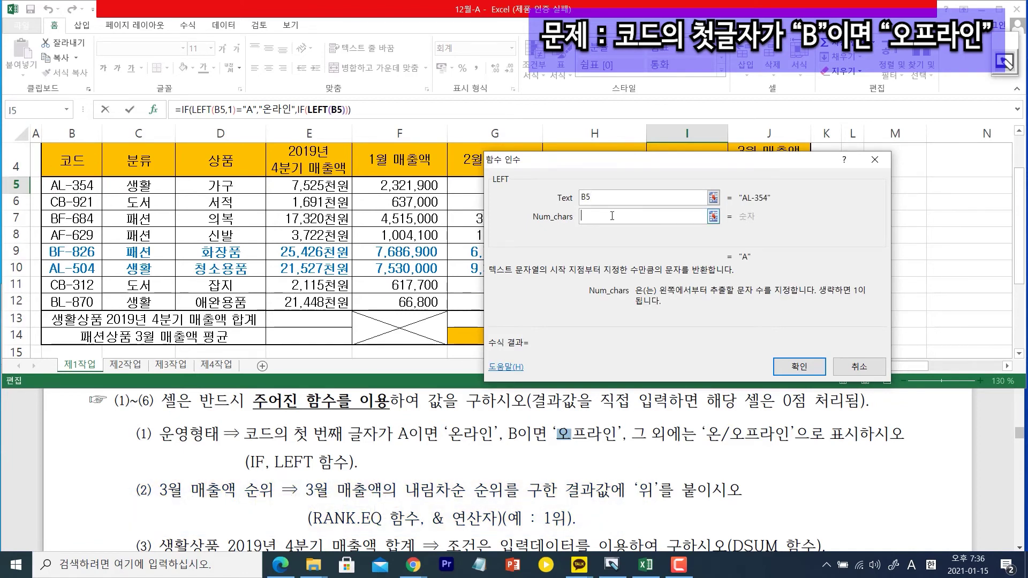
type("1")
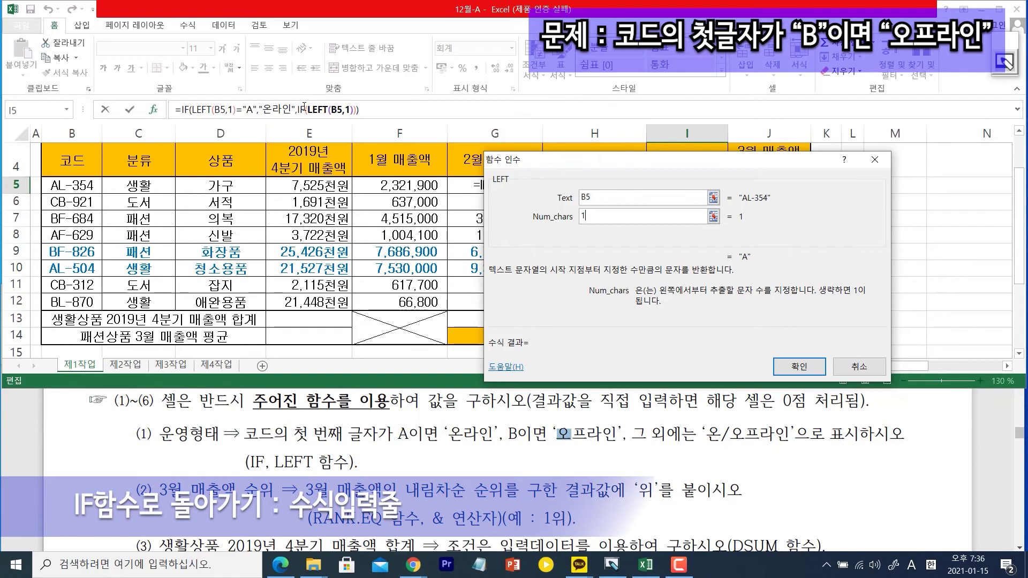
Step: Return to the inner IF's arguments and complete its Logical_test as LEFT(B5,1)="B"
left_click(300, 109)
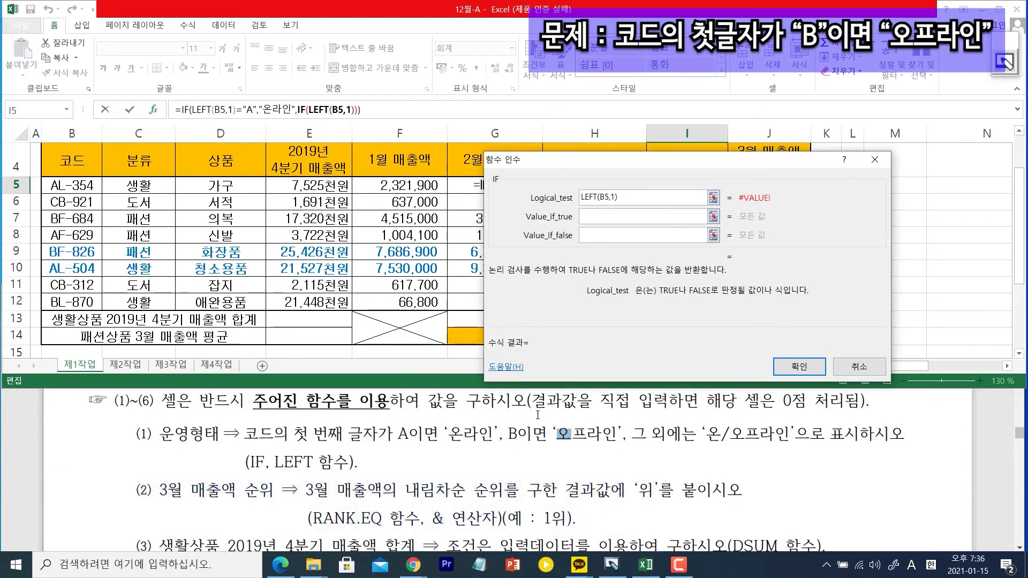
left_click(635, 198)
type("=\"B\"")
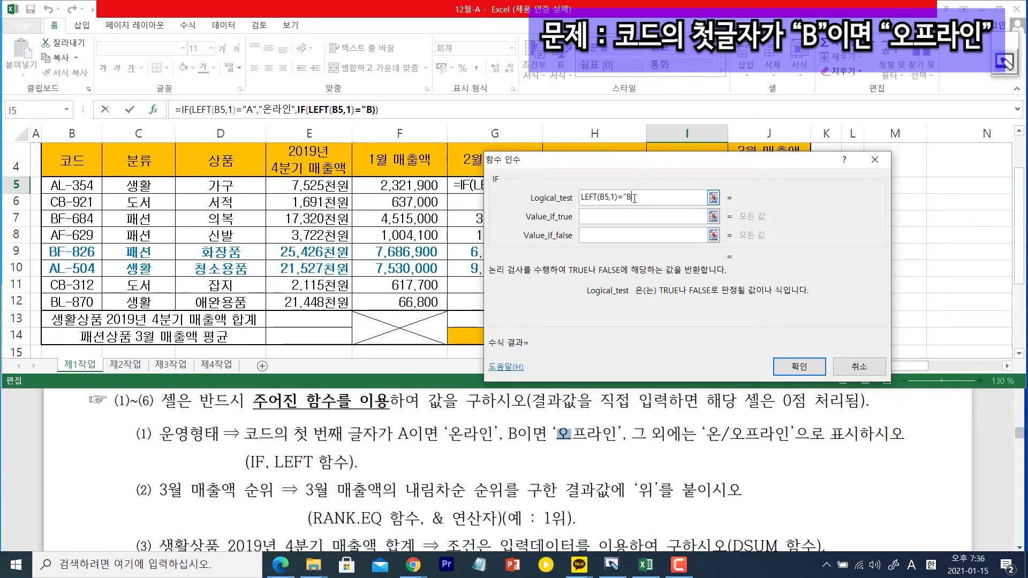
Step: Set the inner IF's Value_if_true to 오프라인, switching the input language to Korean
left_click(651, 216)
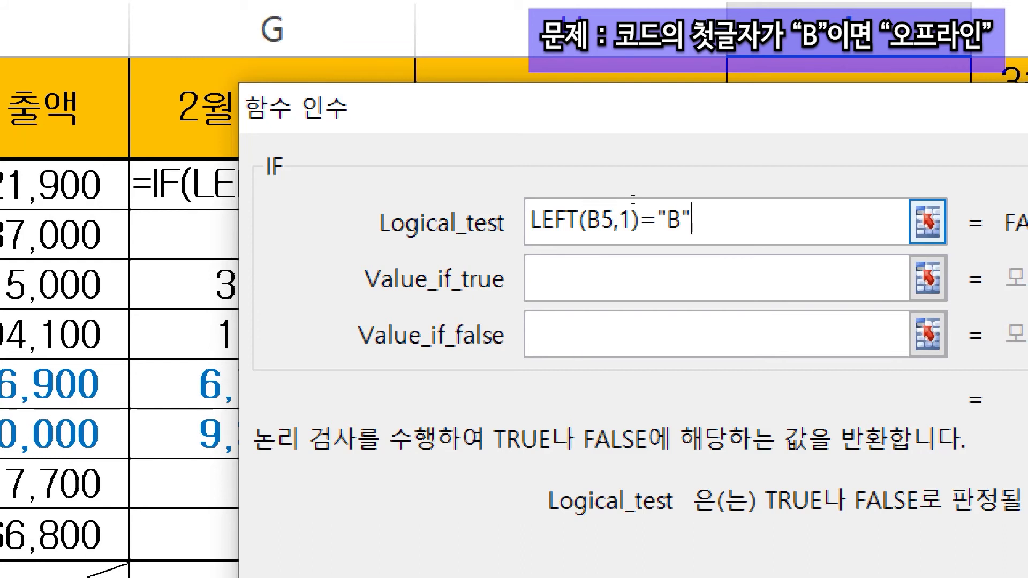
key("Tab")
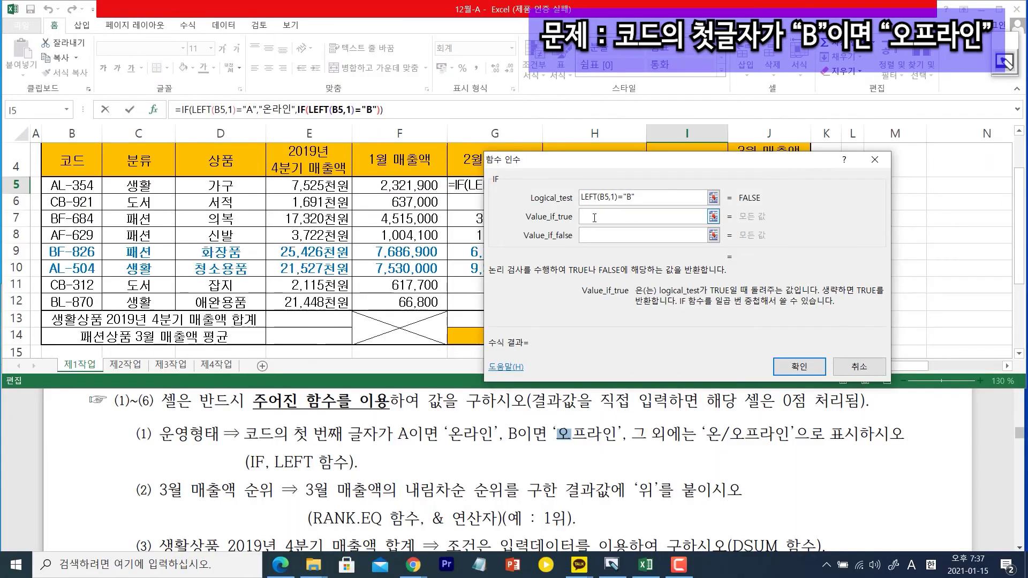
type("jvp")
key("BackSpace")
key("BackSpace")
key("BackSpace")
key("Hangul")
type("오프ㄹㅏ인")
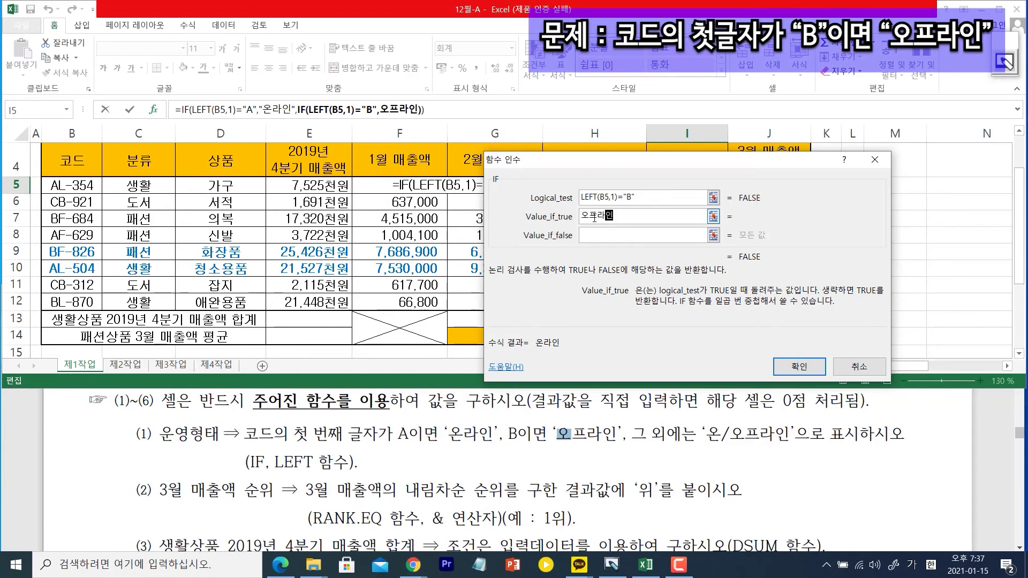
Step: Set the inner IF's Value_if_false to 온/오프라인 and confirm the complete formula in I5
left_click(637, 236)
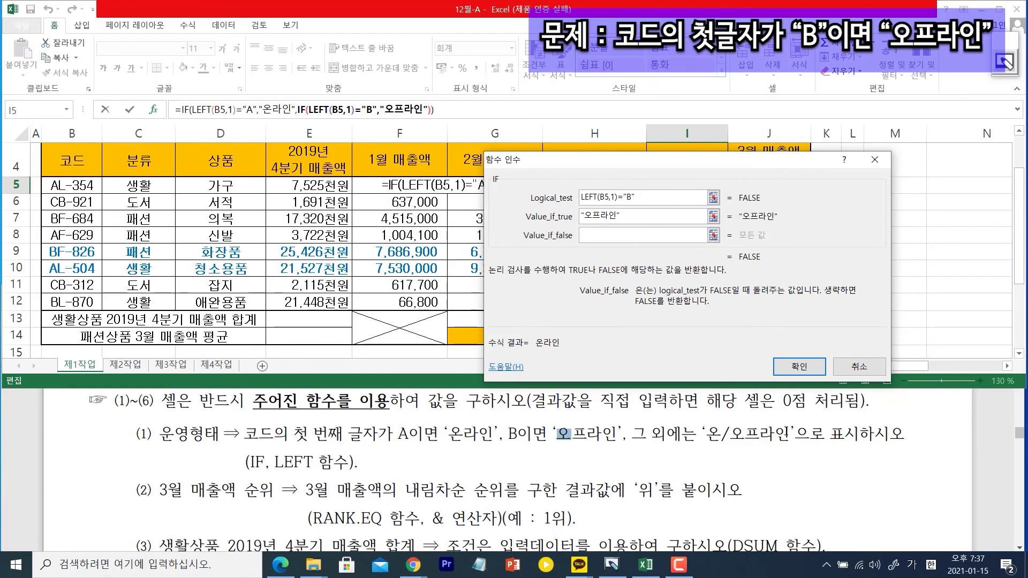
type("온")
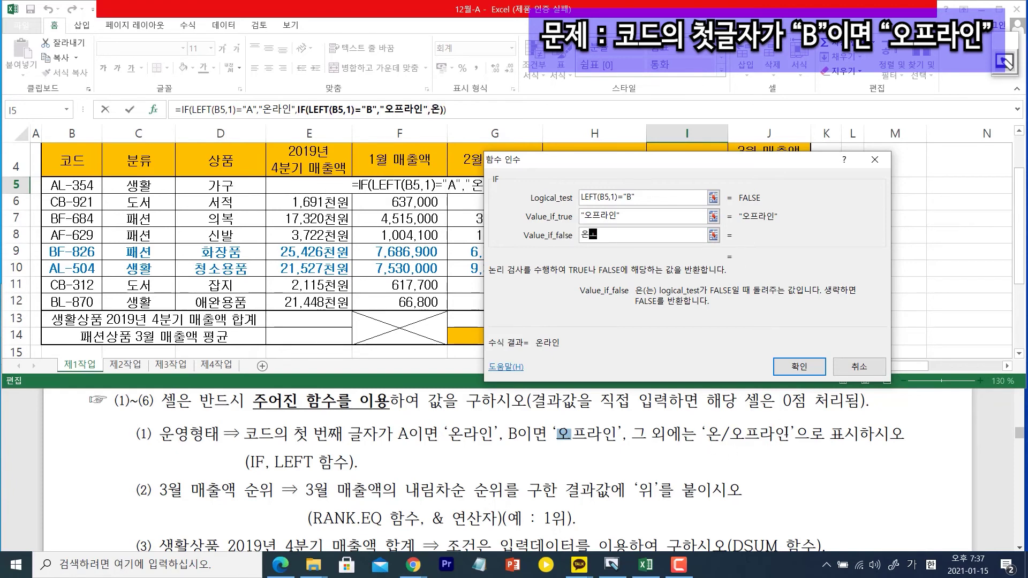
type("/오프라인")
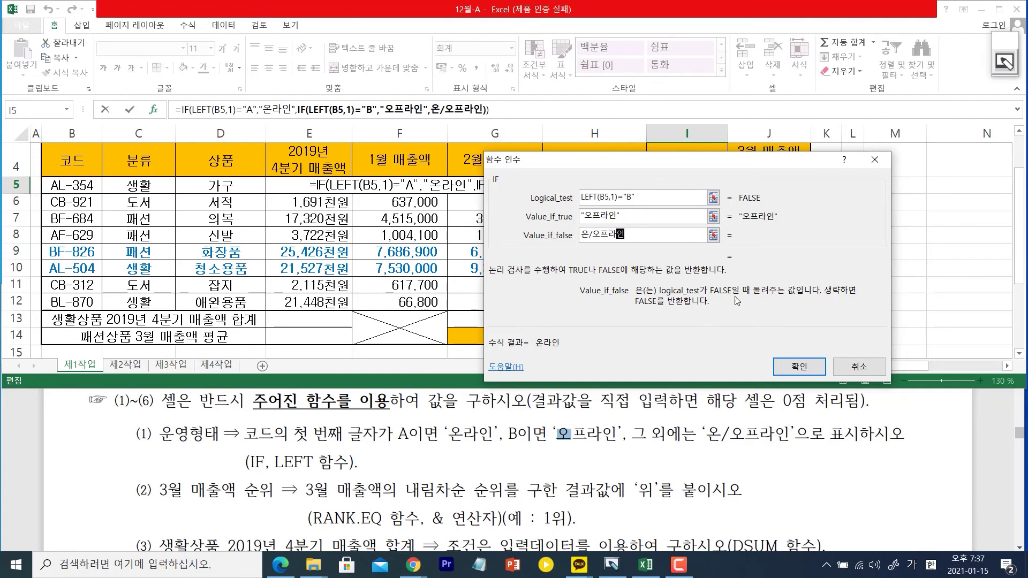
left_click(798, 367)
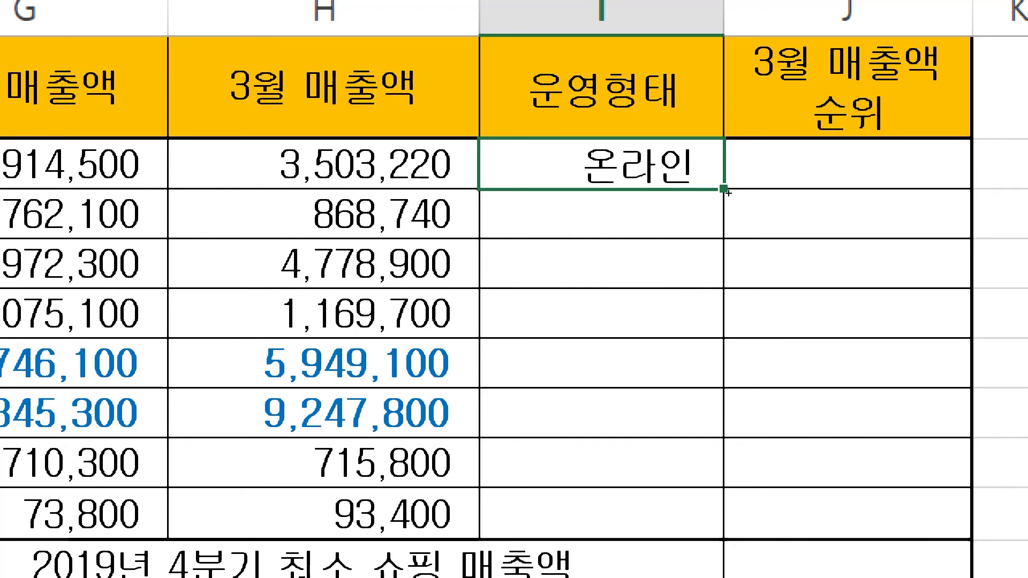
Step: Fill the I5 formula down through I12 without carrying over the formatting
left_click_drag(725, 189, 729, 300)
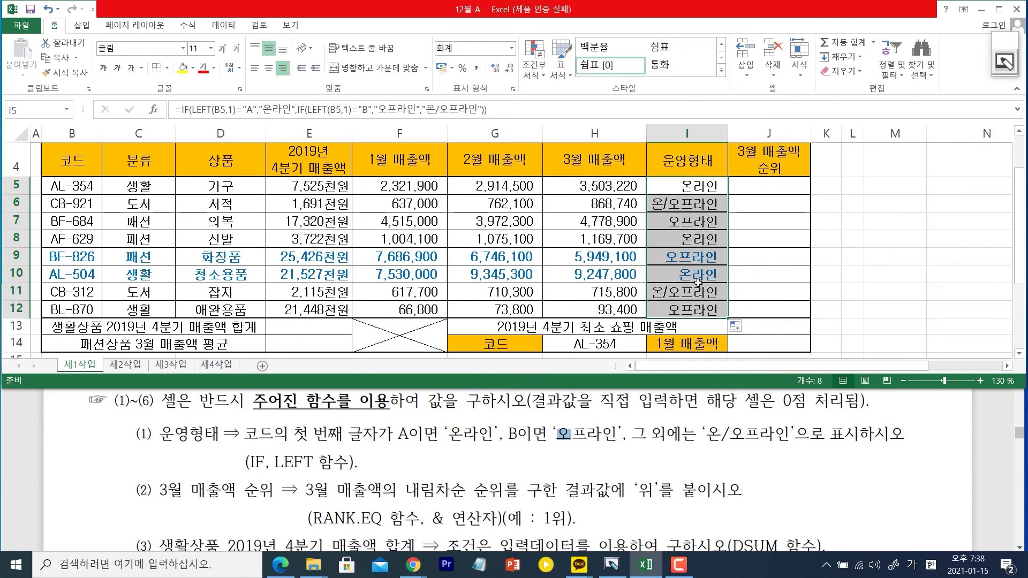
left_click(880, 242)
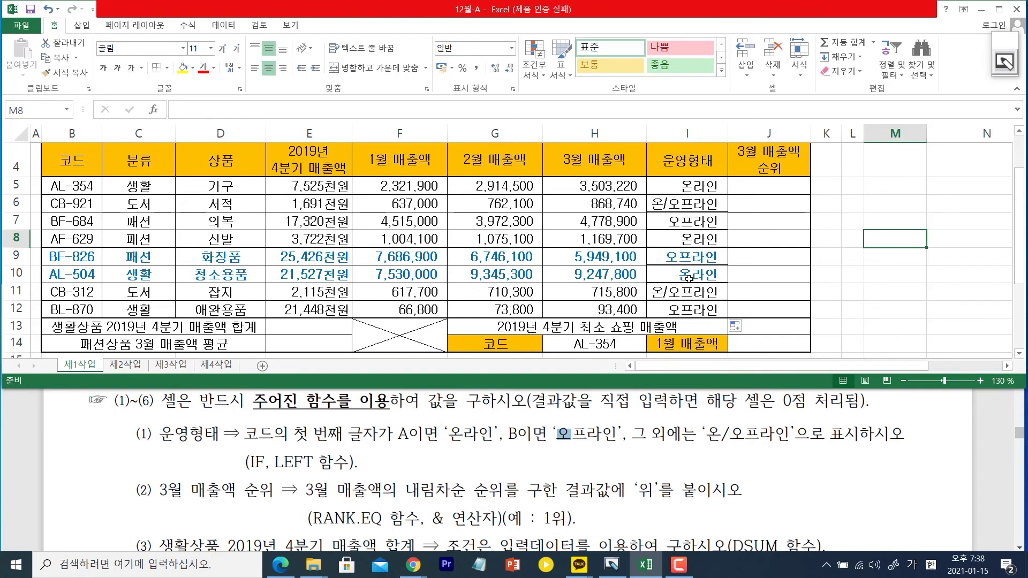
left_click(738, 328)
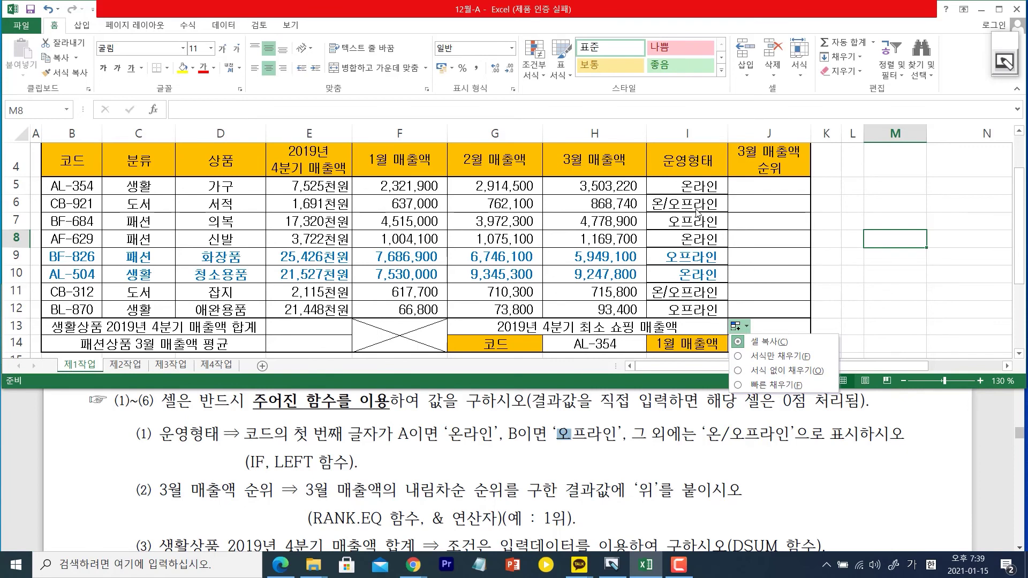
left_click(787, 371)
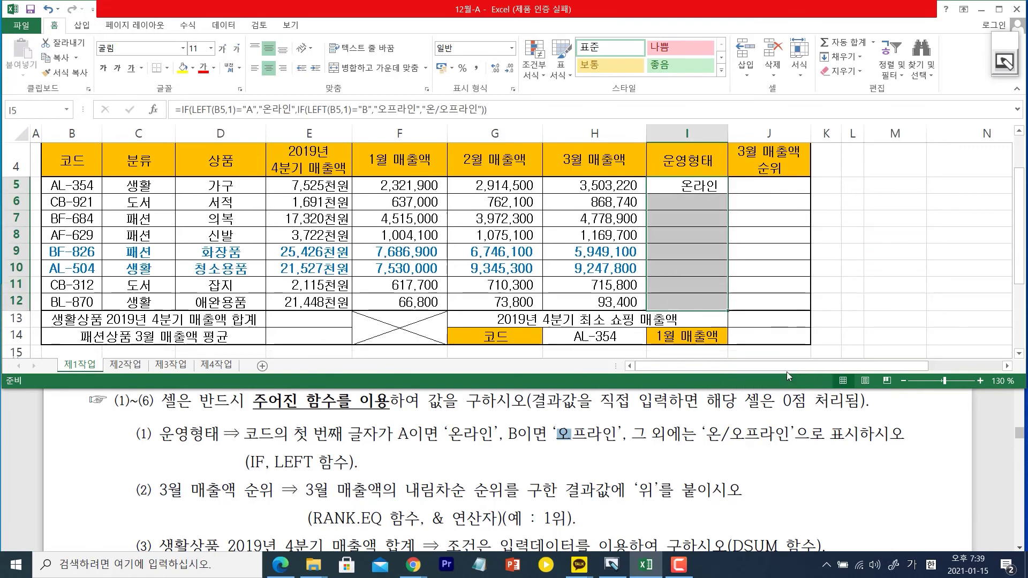
left_click(897, 297)
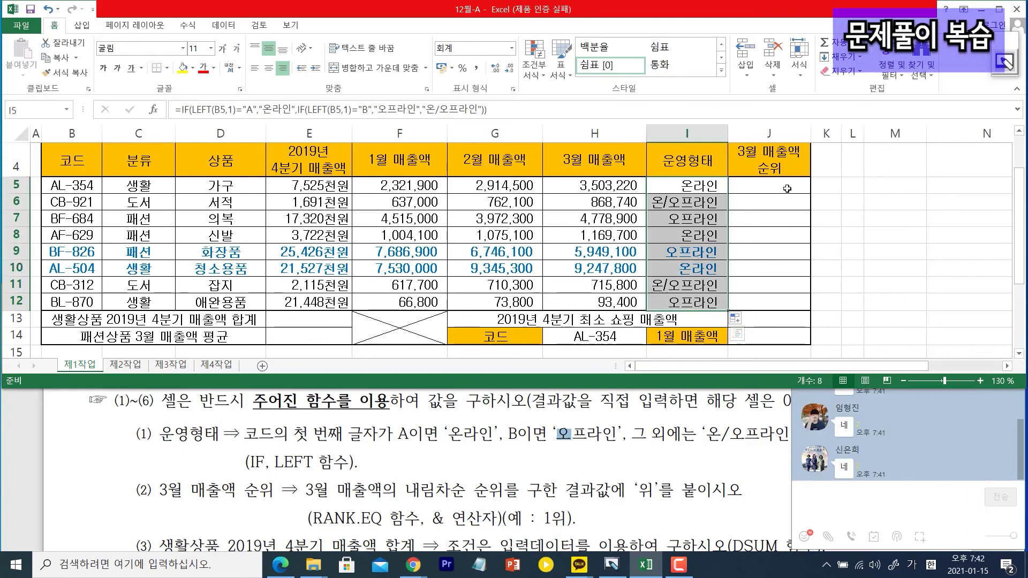
Step: Clear the results in I5:I12 and restart I5 with an IF function, its arguments dialog open and shifted off the table
key("Delete")
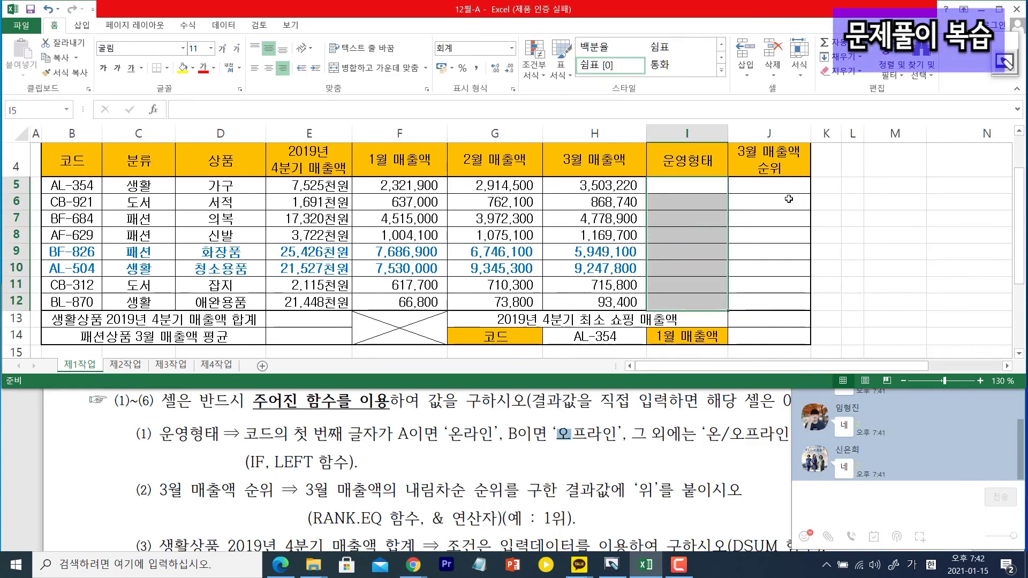
left_click(895, 251)
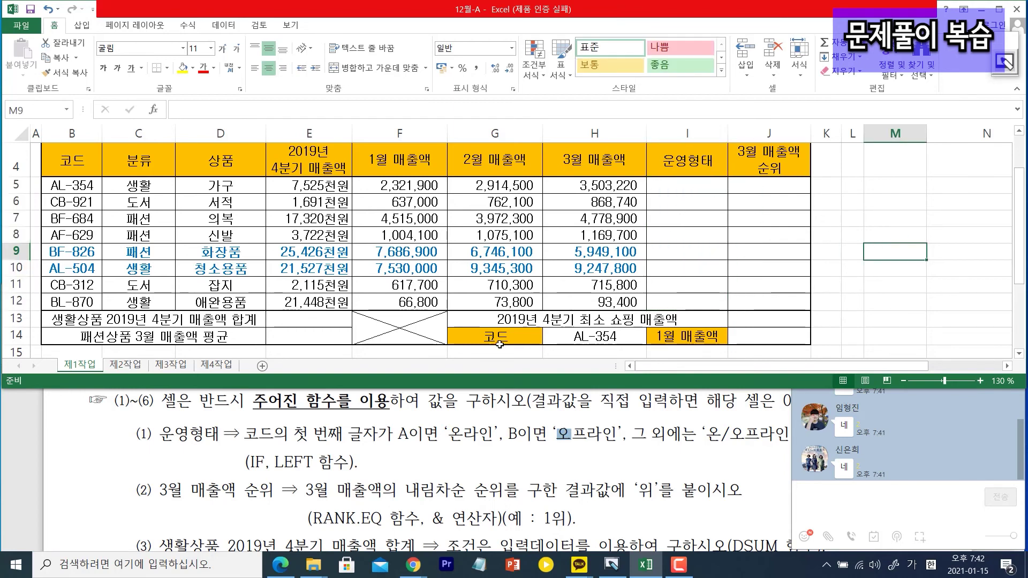
left_click(672, 187)
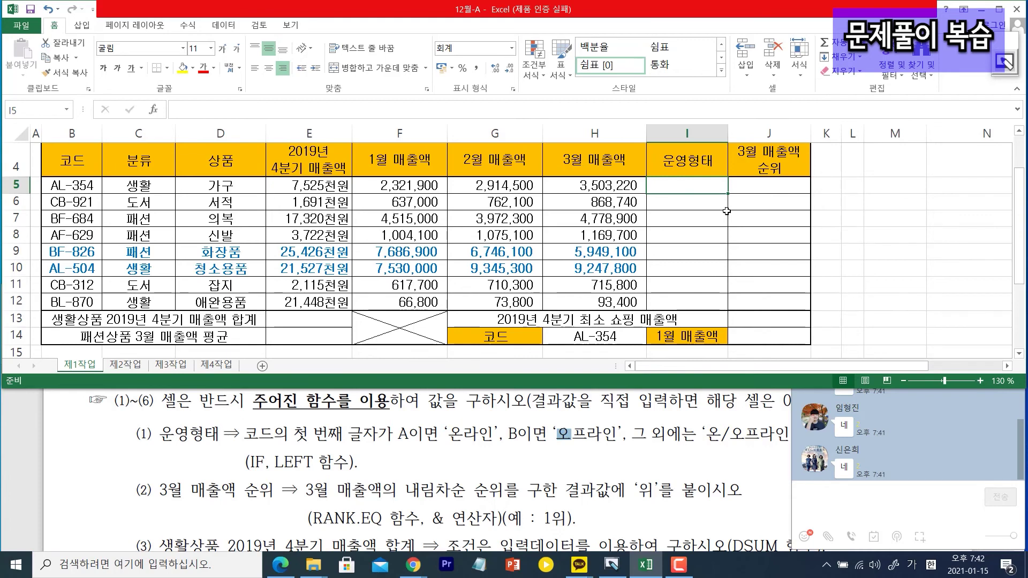
type("=")
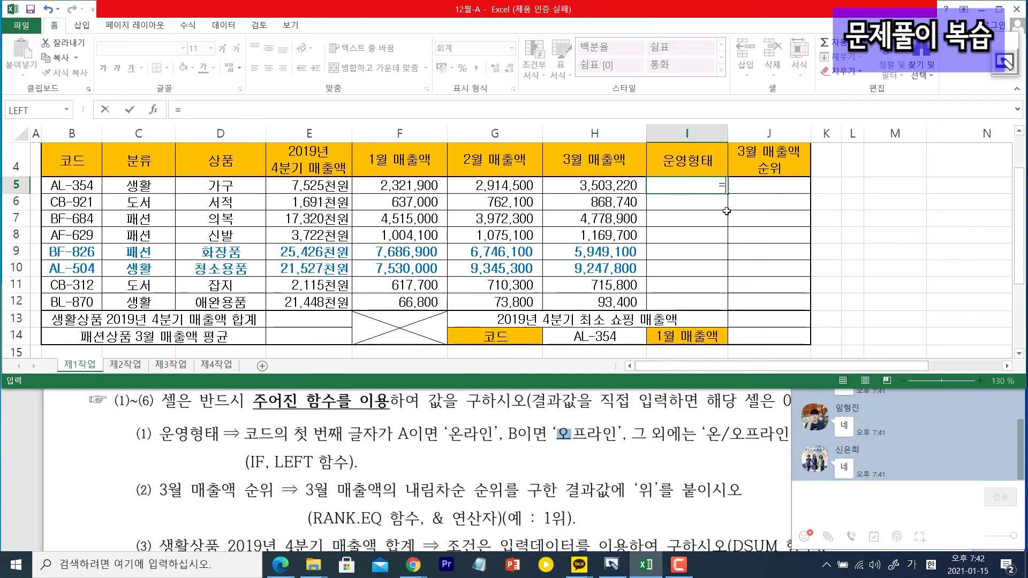
type("if")
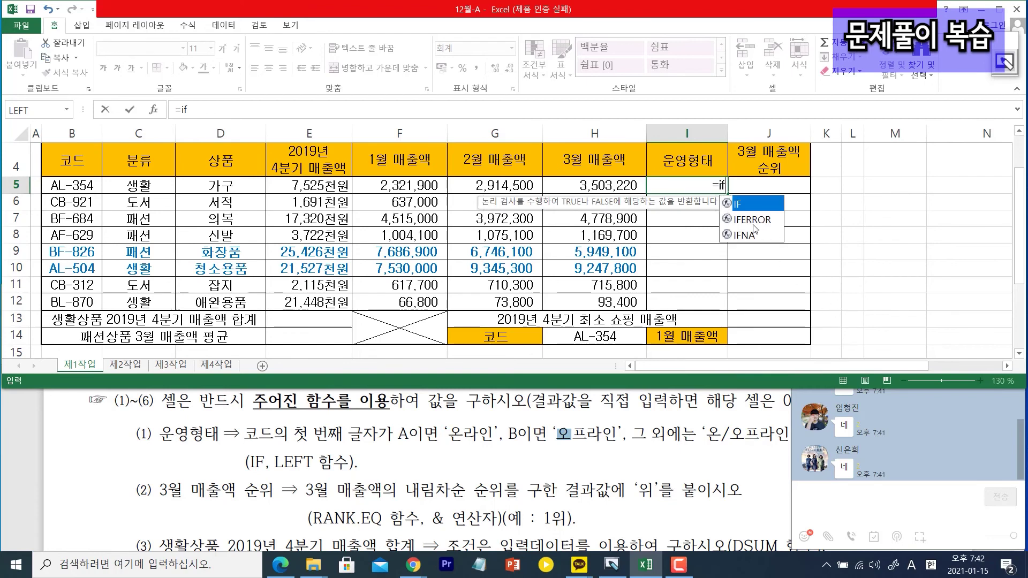
double_click(730, 207)
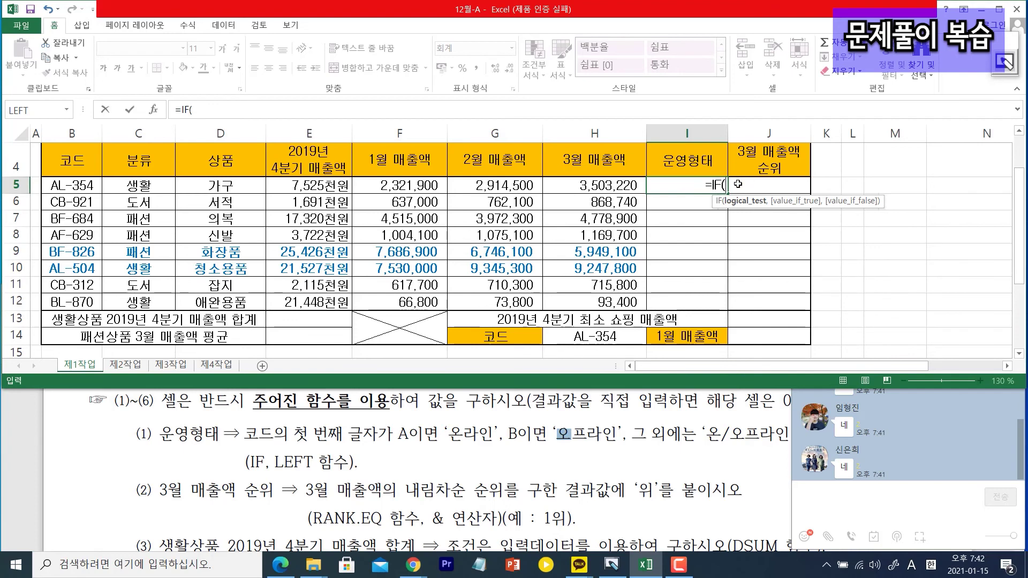
left_click(154, 111)
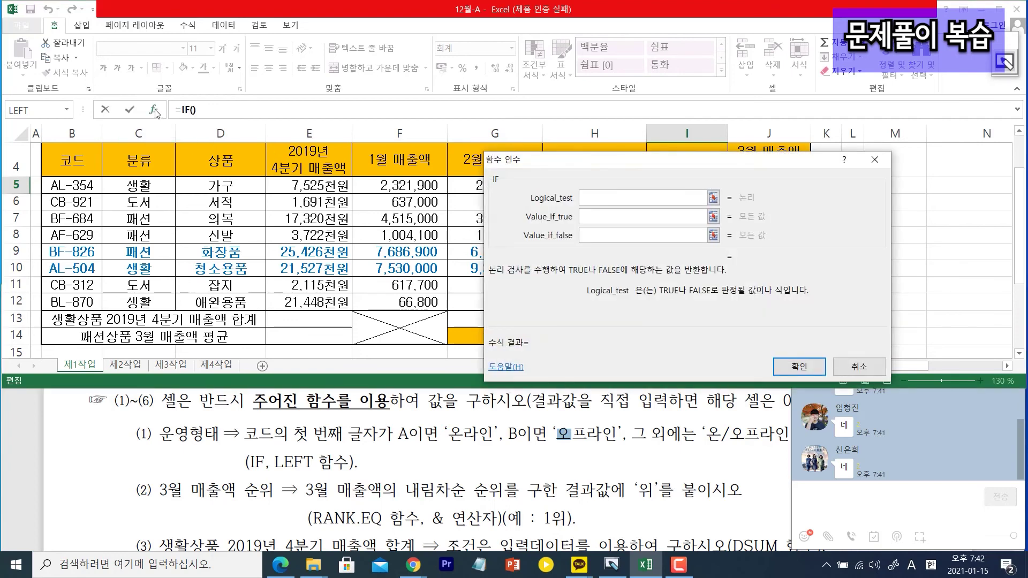
left_click_drag(592, 161, 656, 117)
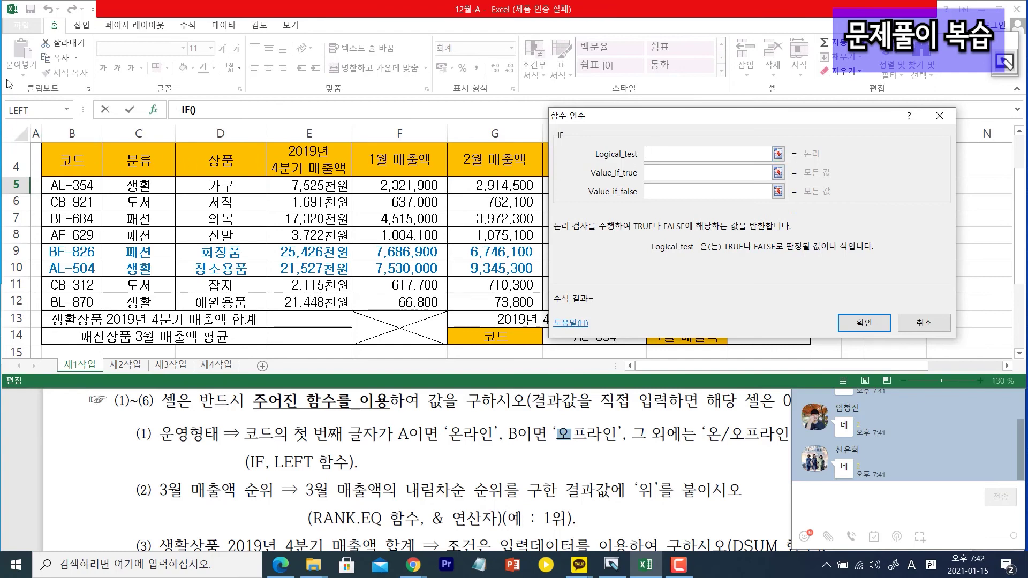
Step: Nest a LEFT function, chosen from the full function list, in the Logical_test of the IF formula in I5
left_click(67, 111)
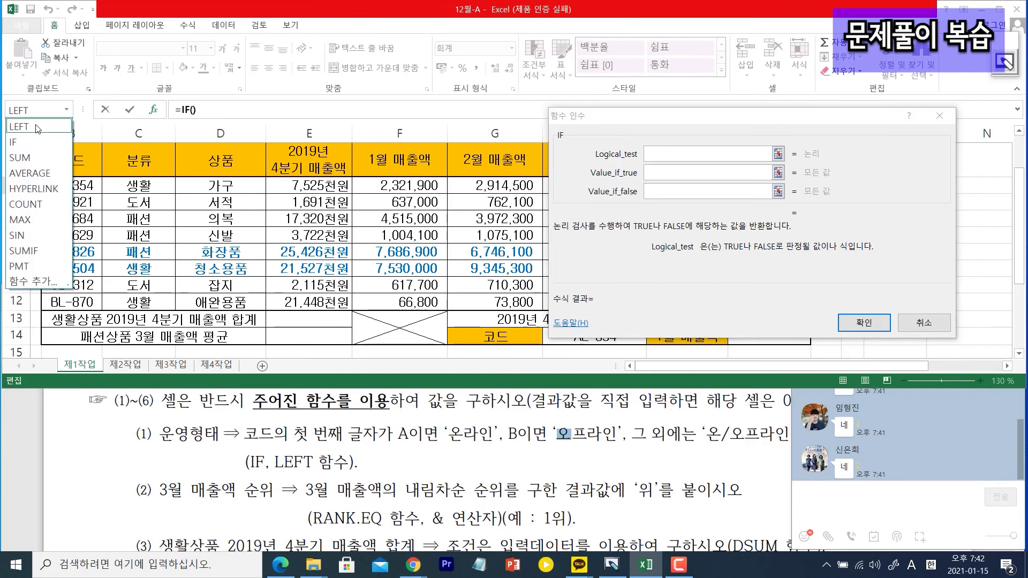
left_click(35, 283)
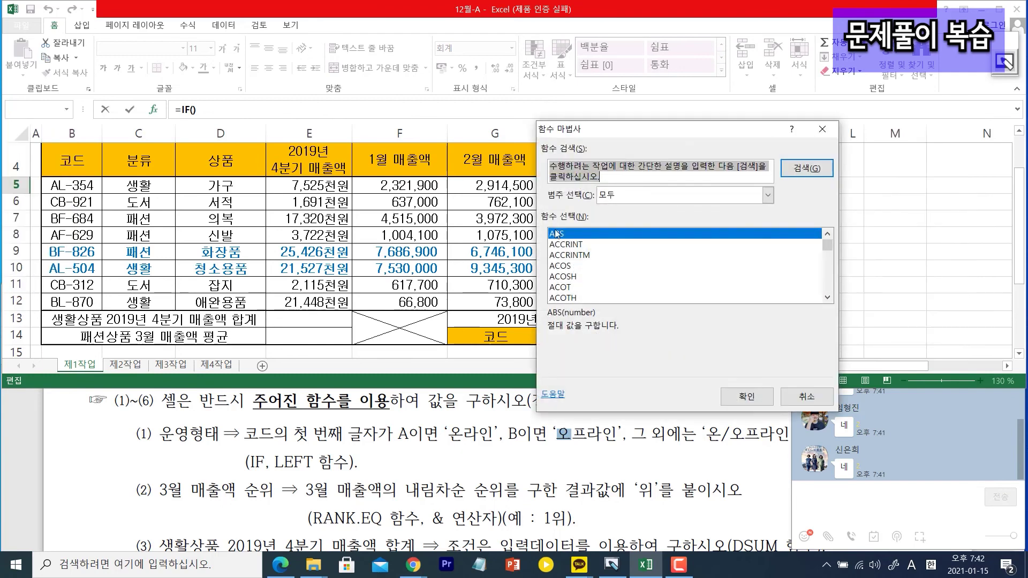
left_click(588, 256)
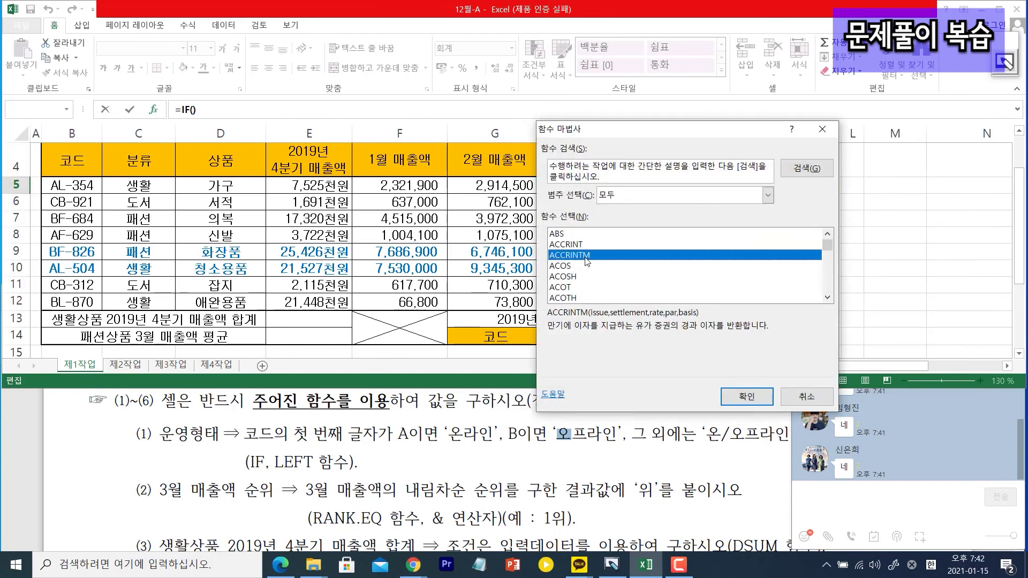
type("left")
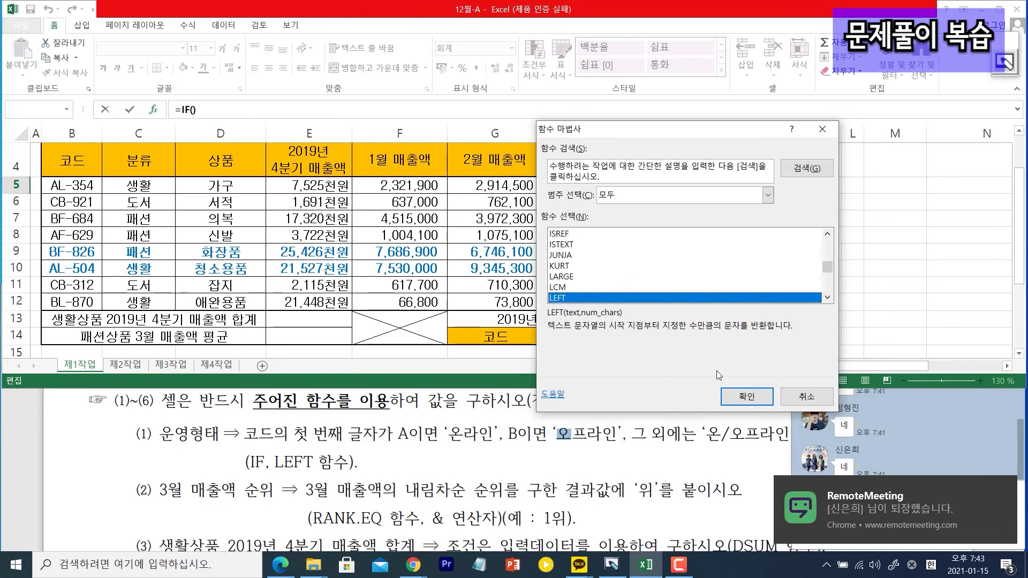
left_click(746, 397)
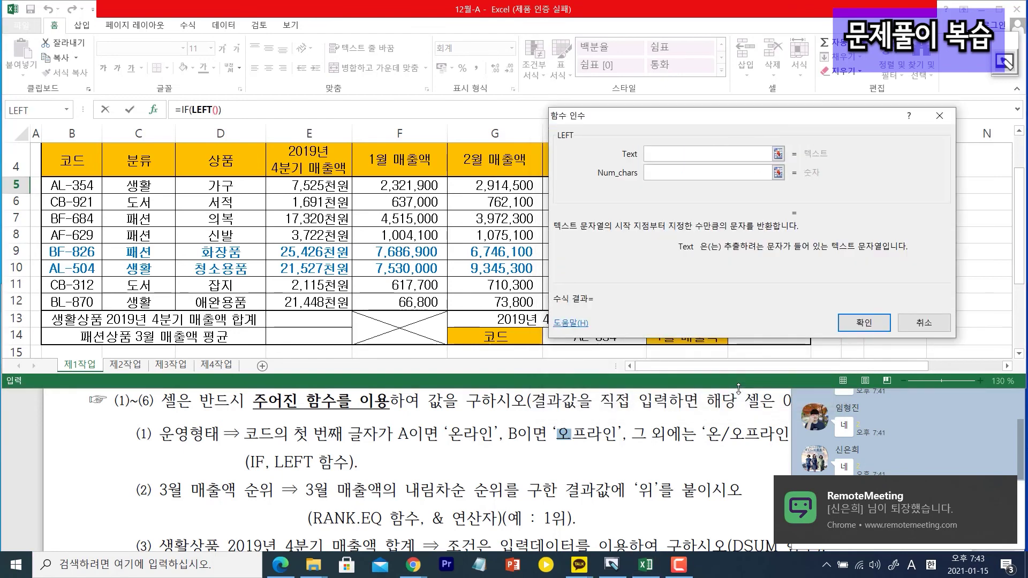
Step: Set the LEFT function's Text to B5 and Num_chars to 1, keeping the arguments dialog clear of the table
left_click_drag(647, 120, 655, 114)
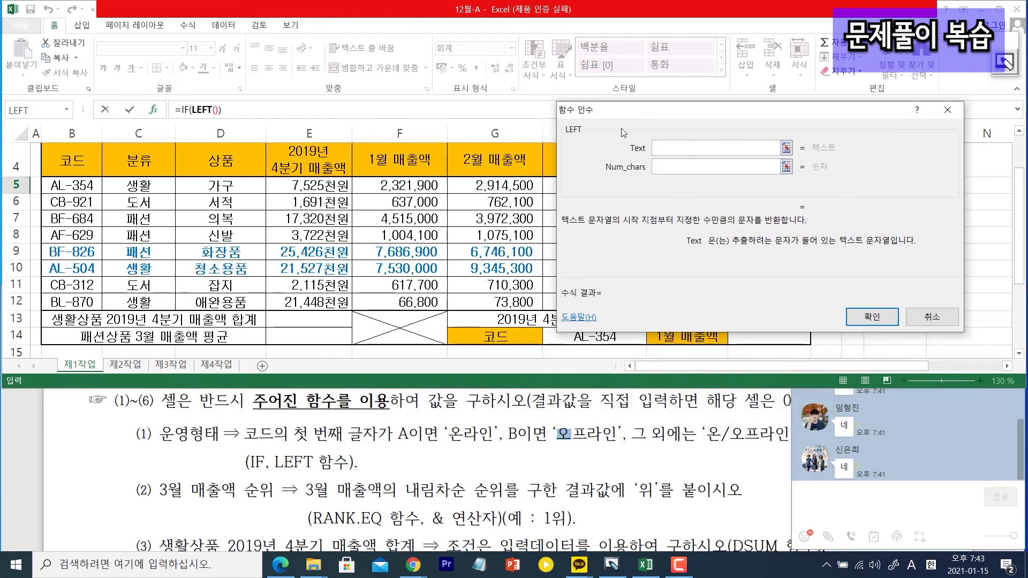
left_click(79, 187)
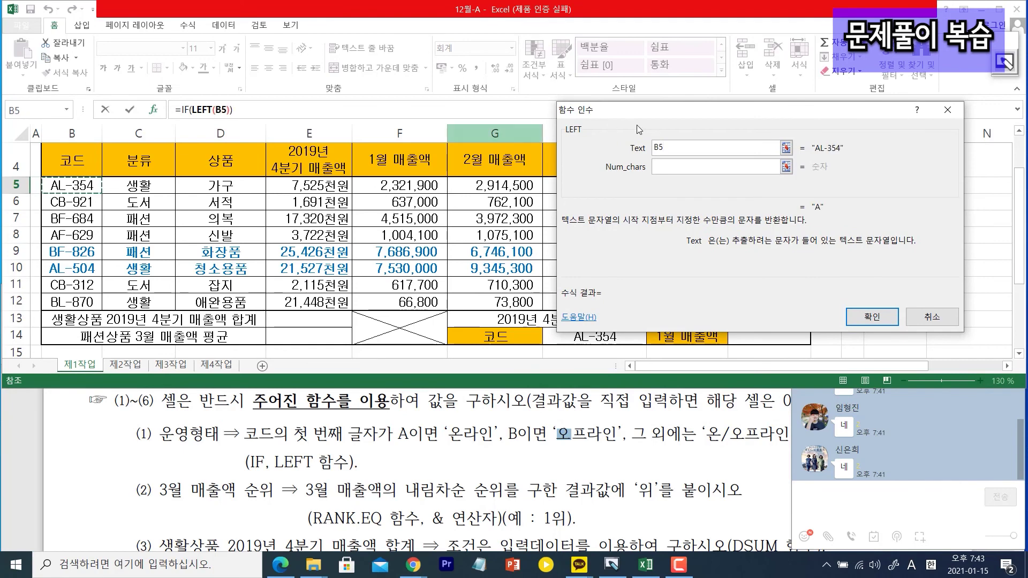
left_click(668, 168)
type("1")
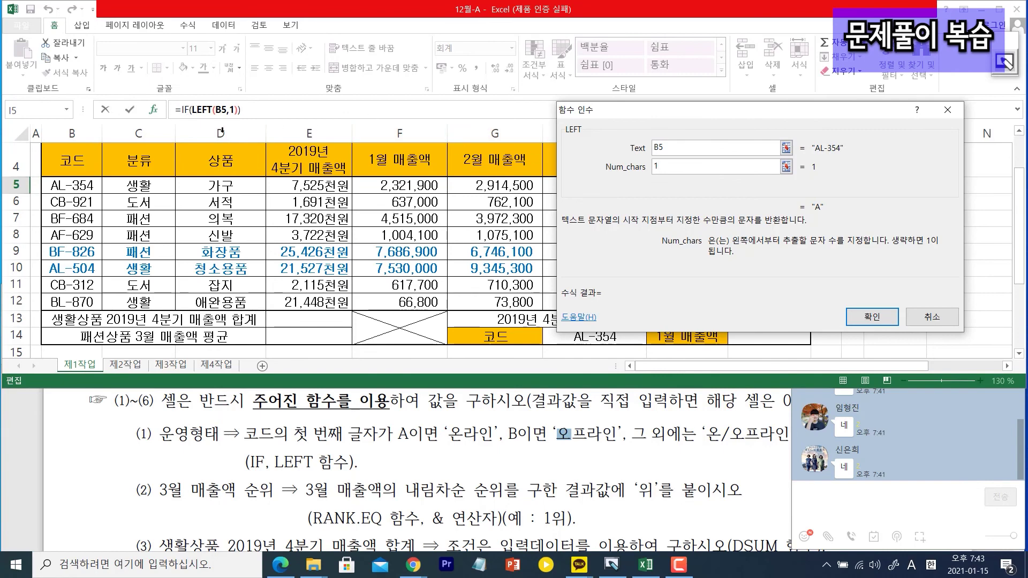
Step: Return to the outer IF, complete its Logical_test as LEFT(B5,1)="A" and set Value_if_true to 온라인
left_click(187, 109)
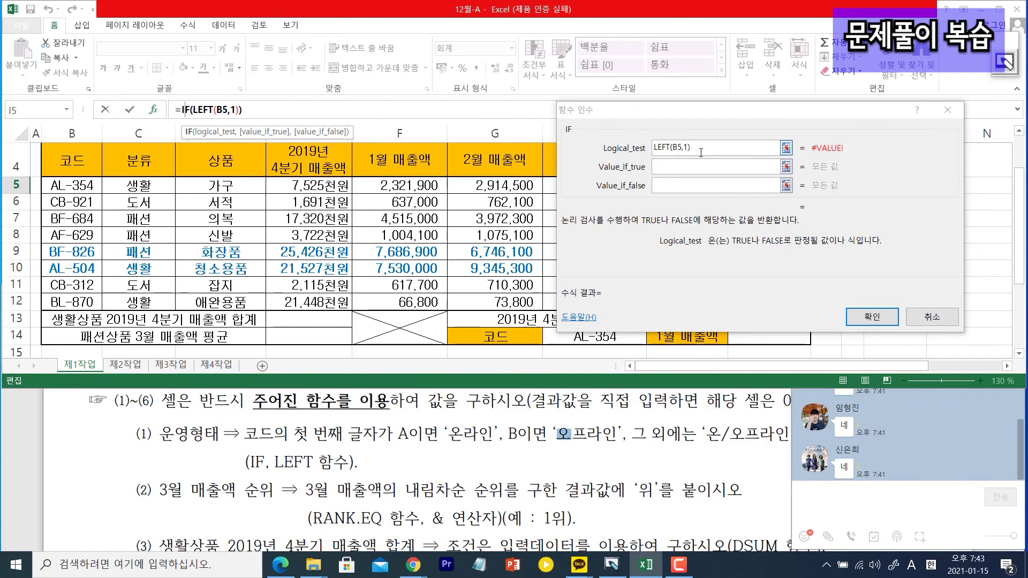
left_click(773, 148)
type("=")
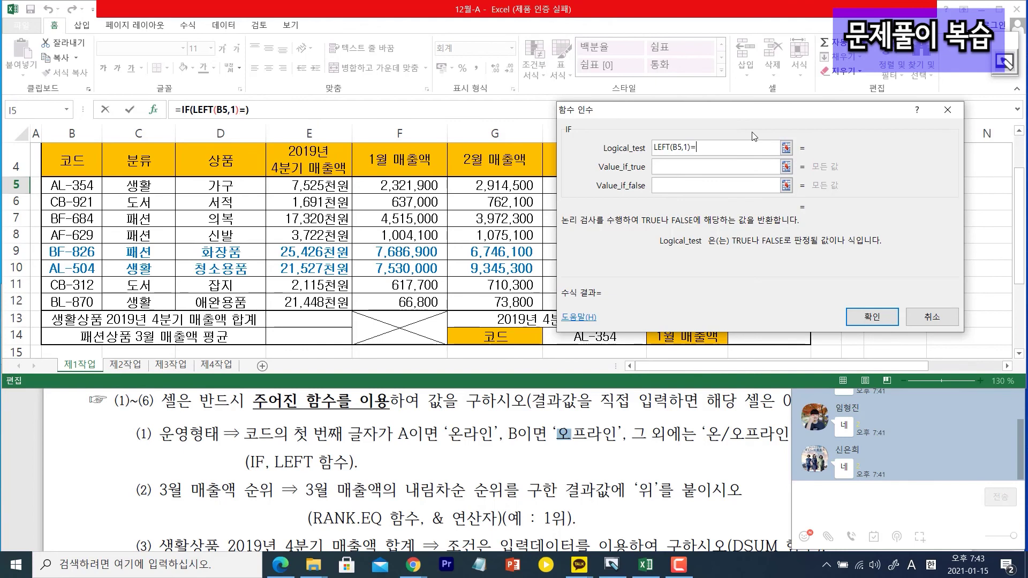
type("\"A\"")
left_click(709, 162)
type("온라인")
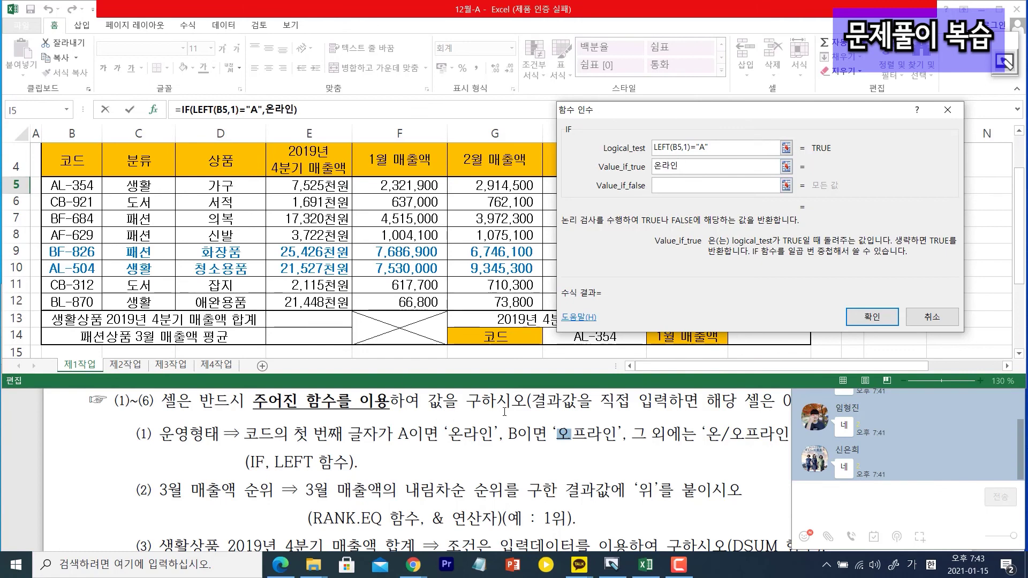
Step: Nest a second IF function in the outer IF's Value_if_false, checking the remaining conditions in the task PDF
left_click(667, 191)
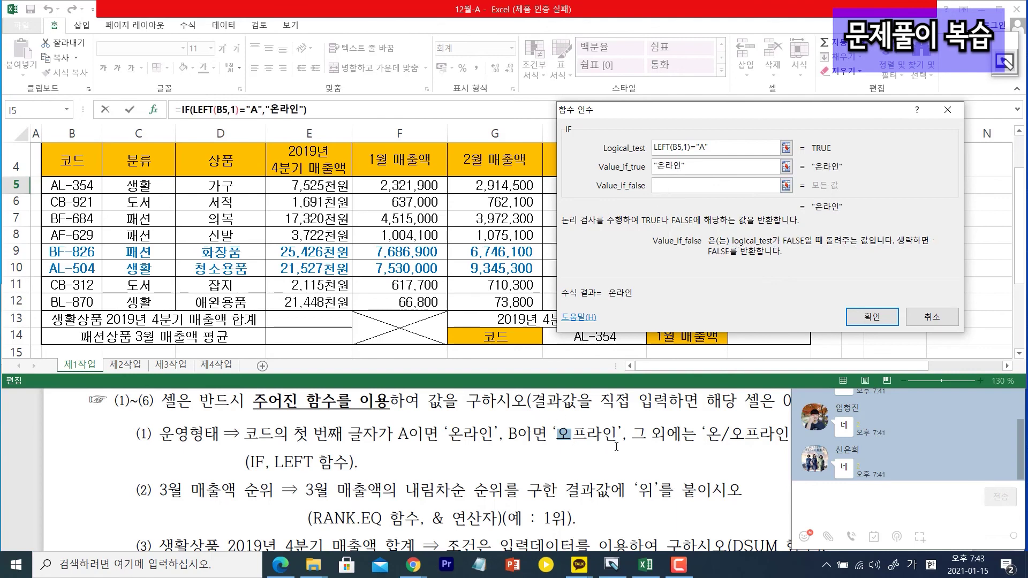
left_click(743, 442)
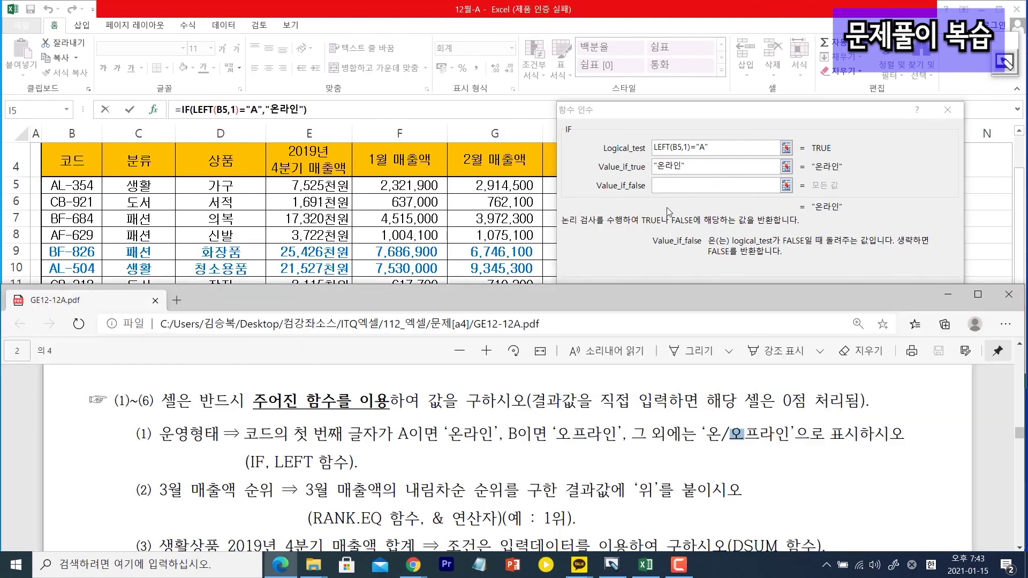
left_click(647, 118)
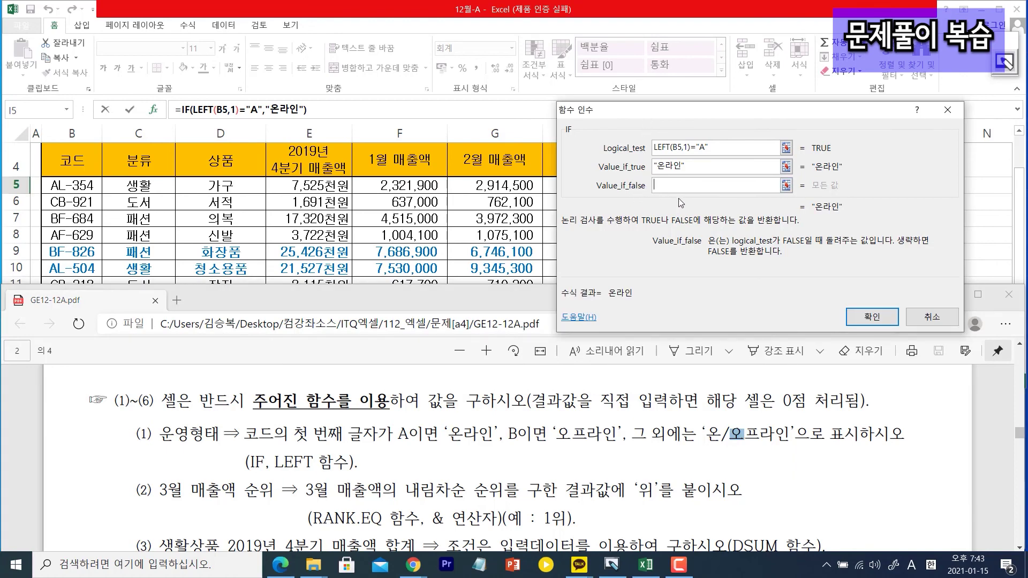
left_click(66, 110)
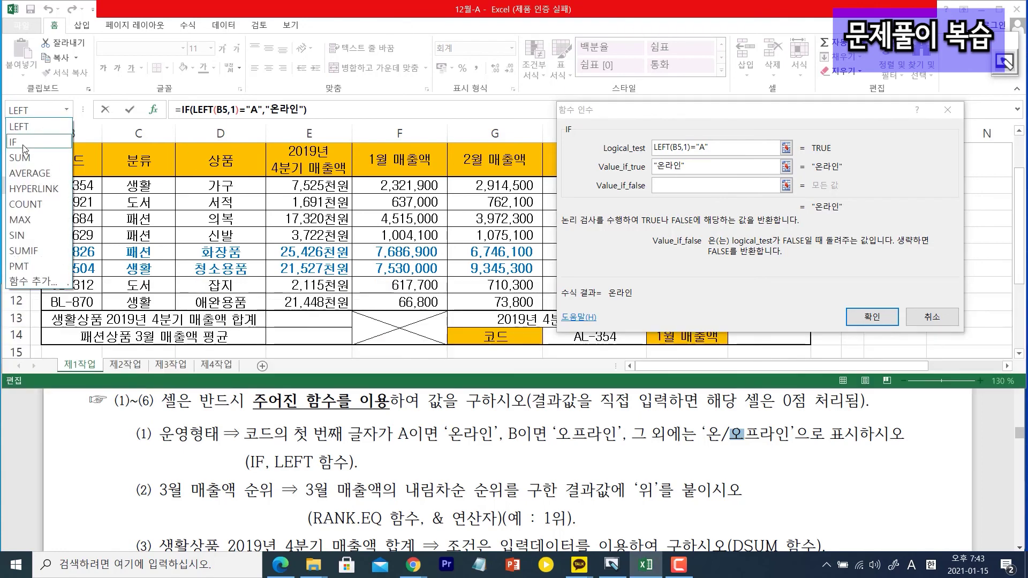
left_click(25, 145)
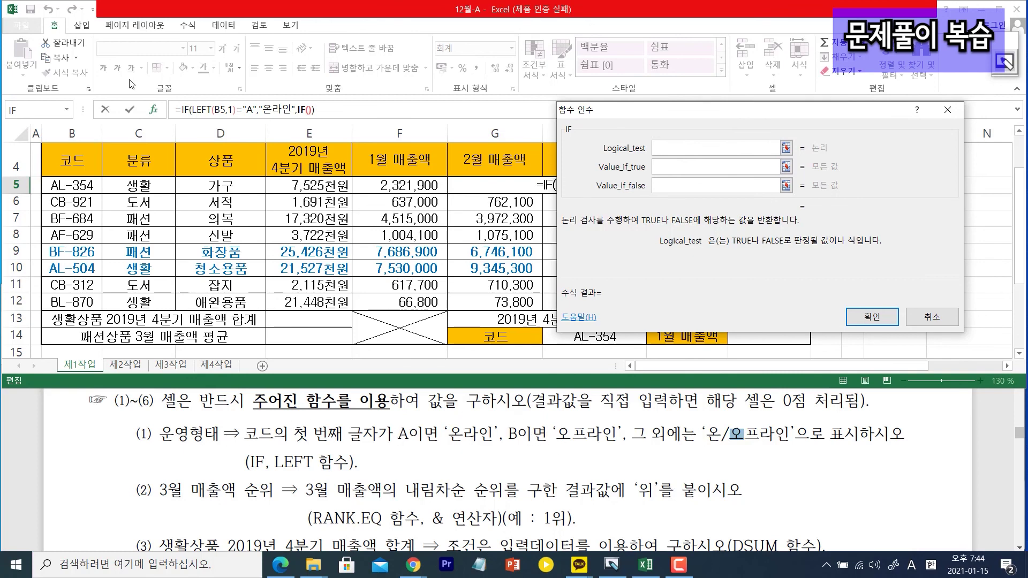
Step: Nest LEFT in the inner IF's Logical_test with Text B5 and Num_chars 1
left_click(67, 111)
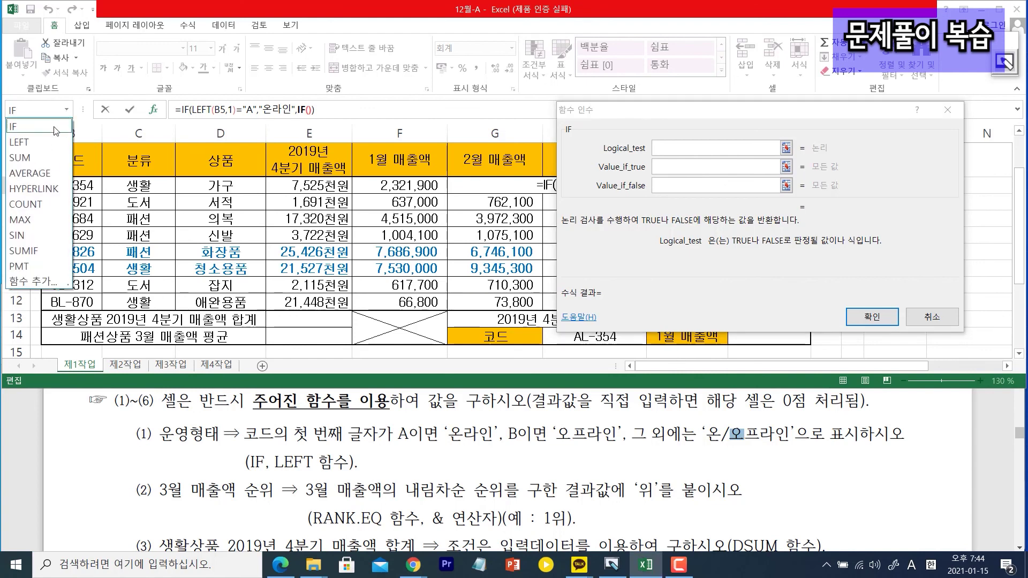
left_click(24, 127)
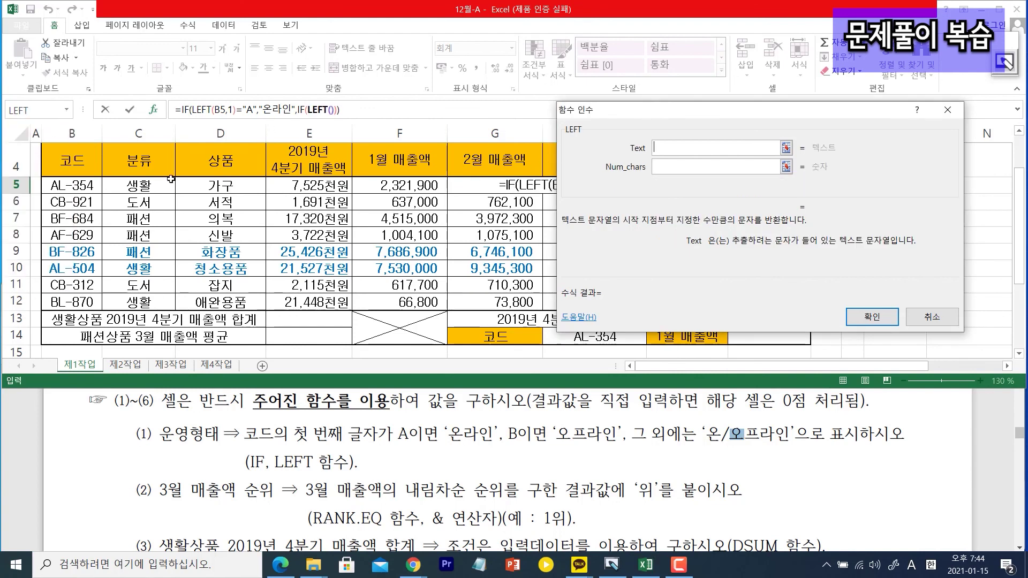
left_click(75, 186)
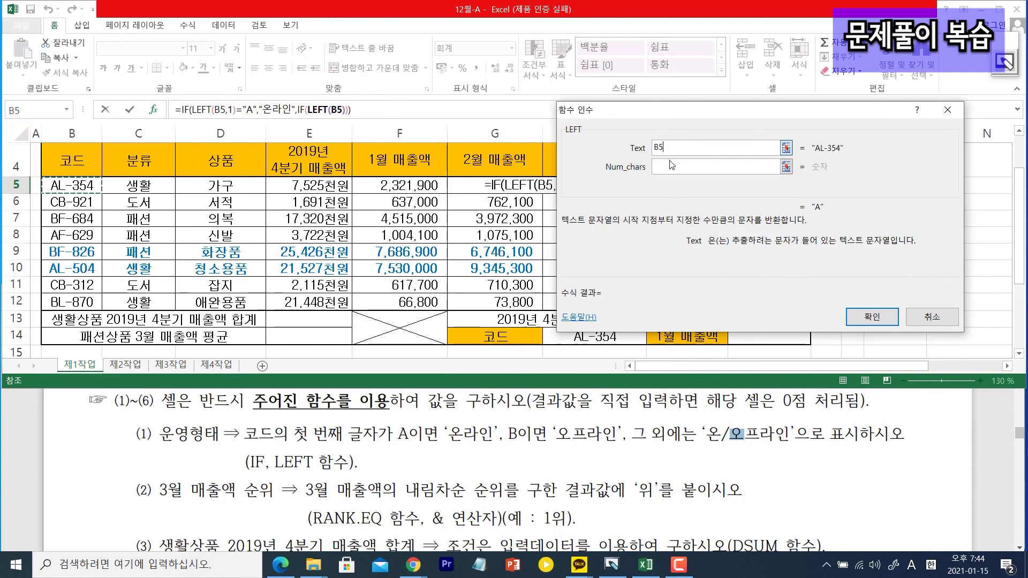
key("Tab")
type("1")
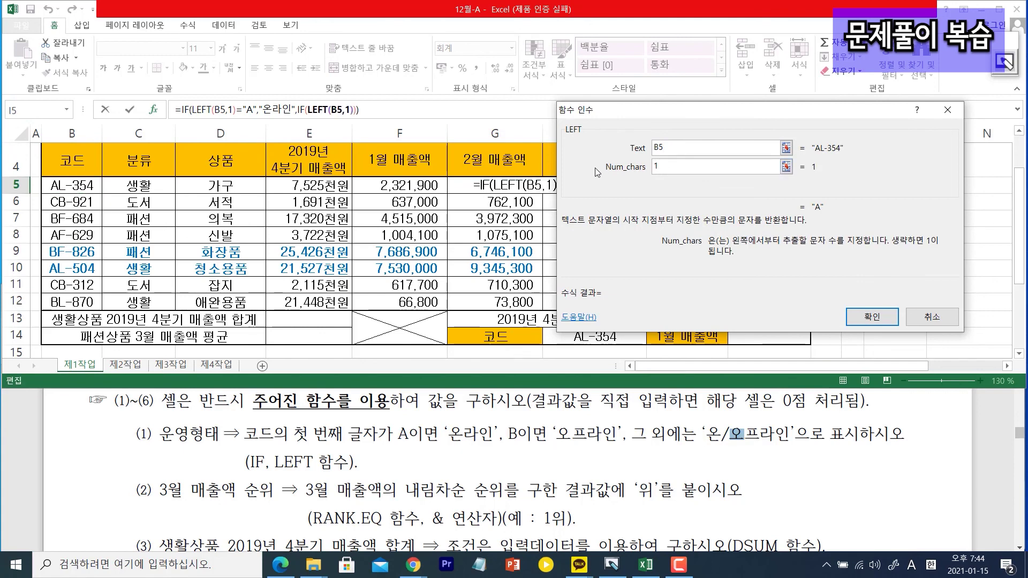
Step: Return to the inner IF, complete its Logical_test as LEFT(B5,1)="B" and set Value_if_true to 오프라인 in Korean input mode
left_click(303, 108)
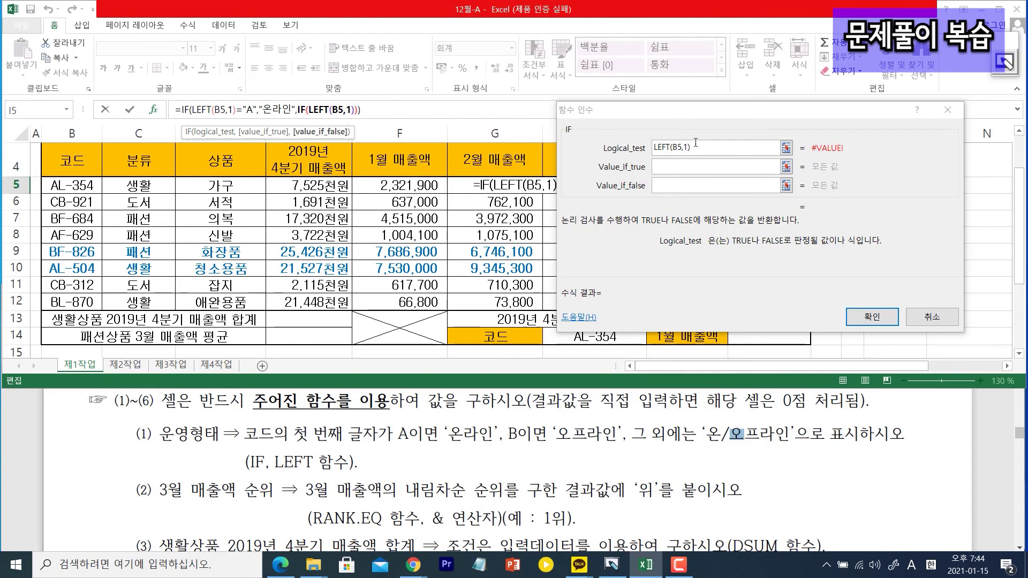
type("=\"B")
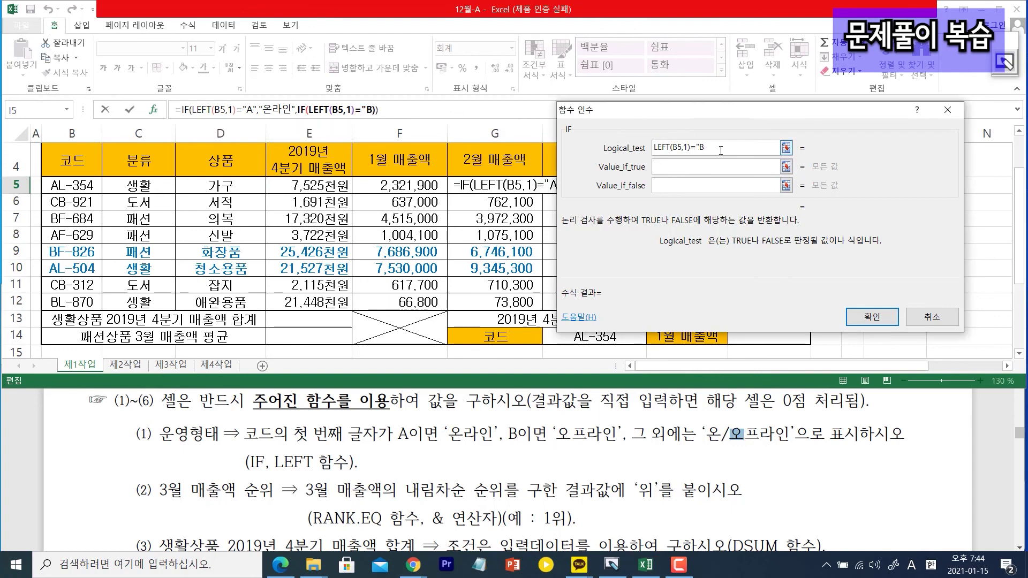
type("\"")
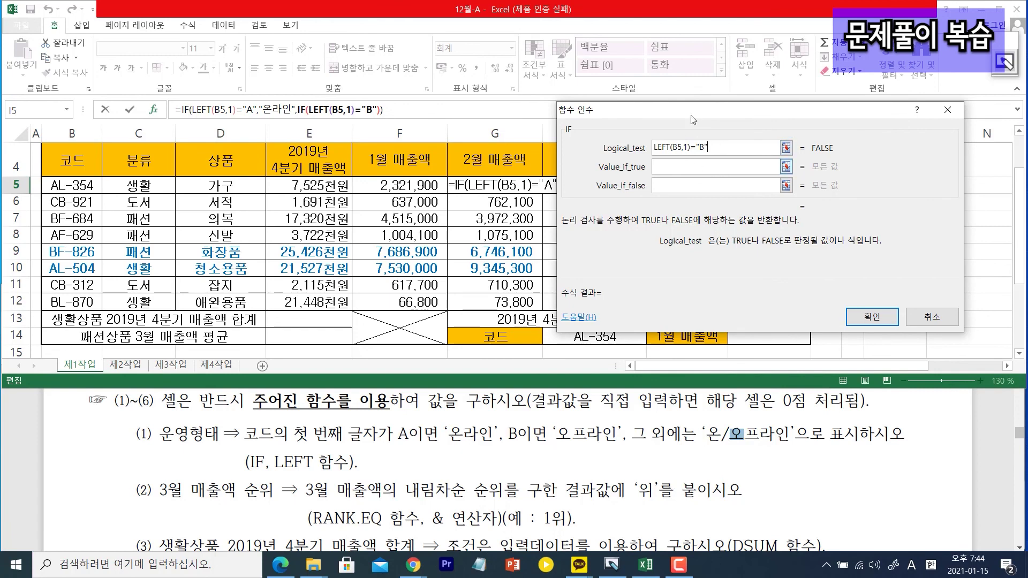
left_click(676, 168)
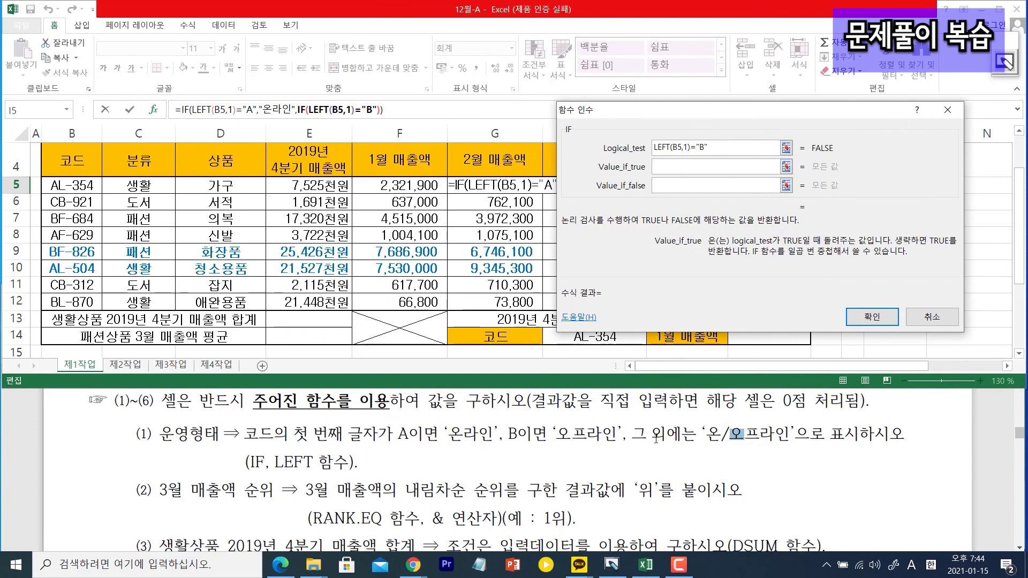
key("Hangul")
type("오프라ㅇ")
type("인")
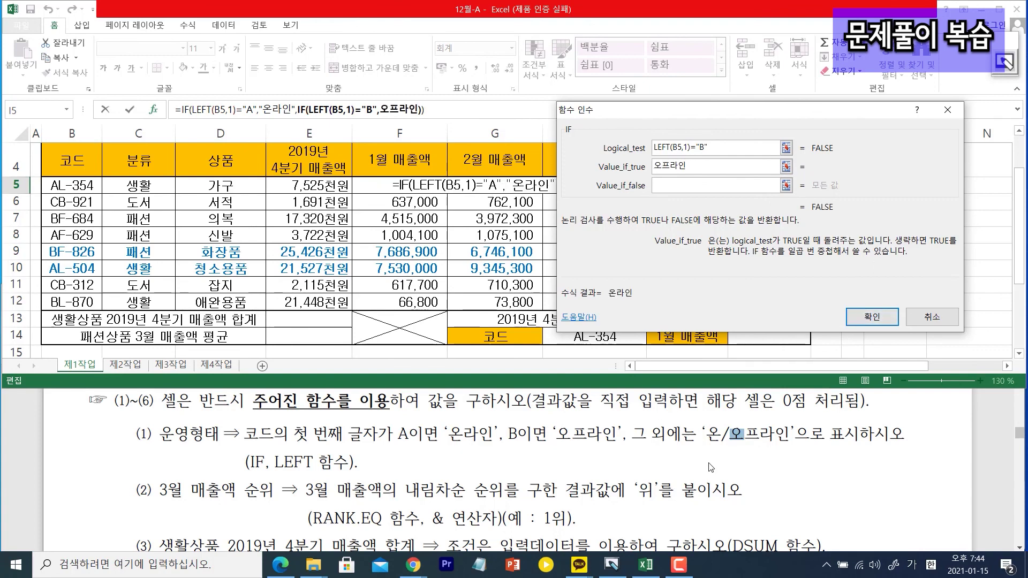
Step: Set the inner IF's Value_if_false to 온/오프라인 and confirm the rebuilt nested formula in I5
left_click(666, 190)
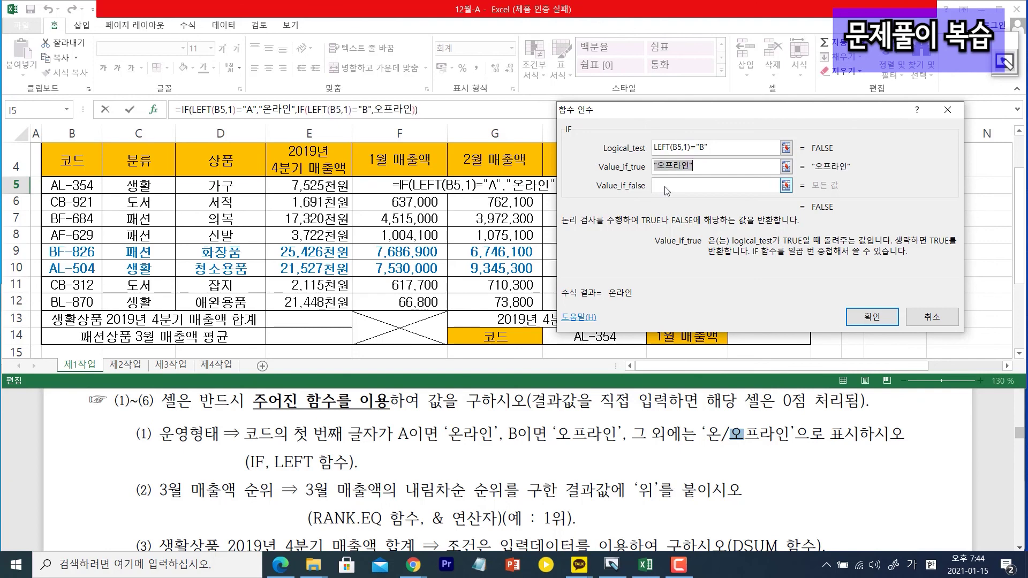
type("온/오프라인")
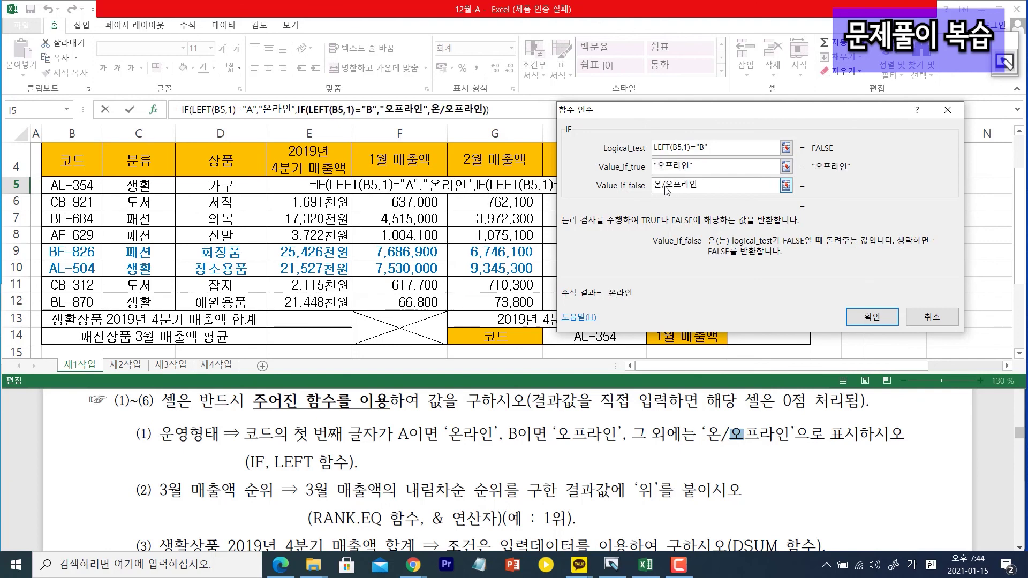
left_click(730, 167)
left_click(872, 319)
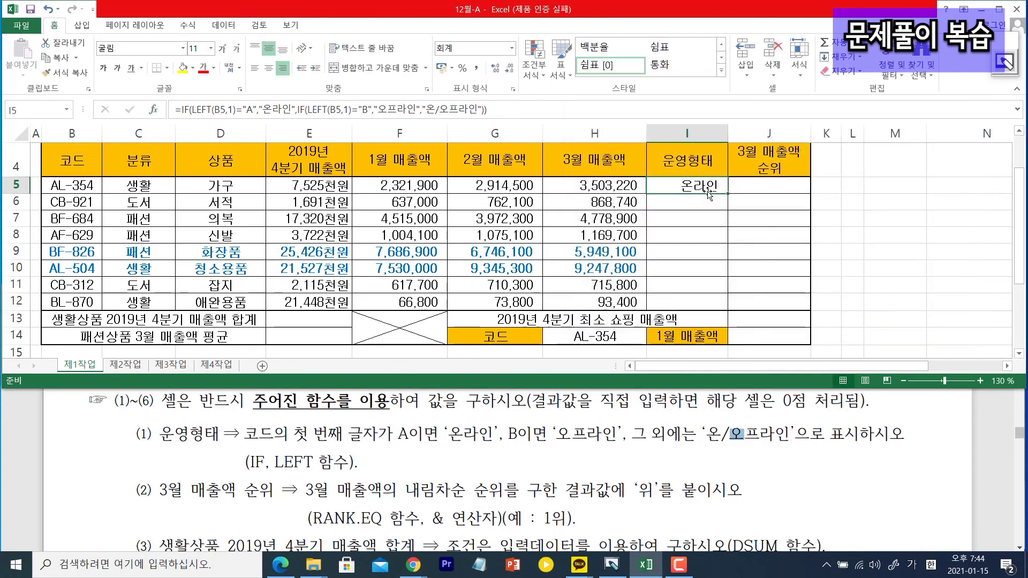
Step: Copy the rebuilt 운영형태 formula from I5 down to I12 using fill without formatting, and deselect the range
left_click_drag(729, 194, 735, 305)
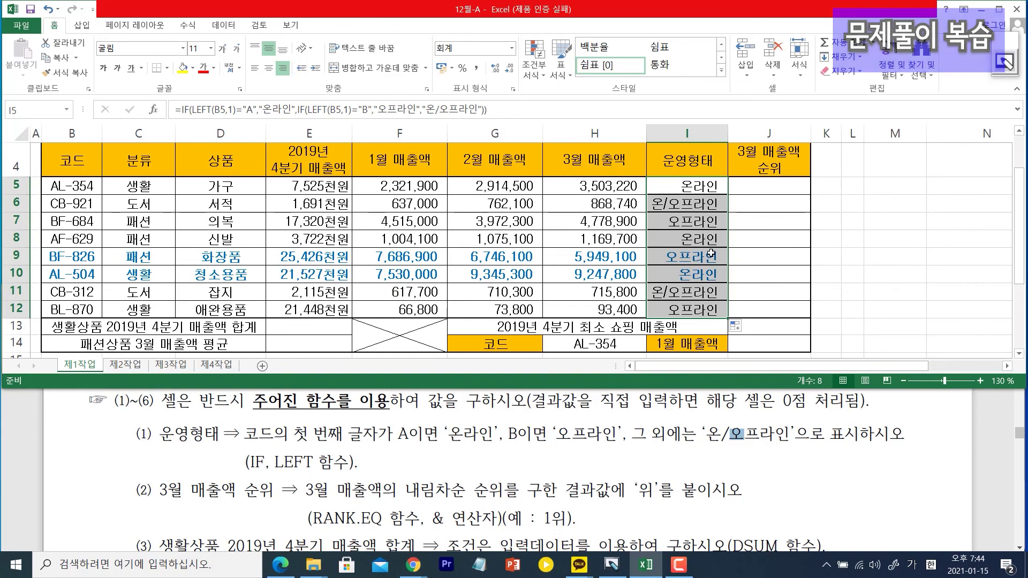
left_click(737, 326)
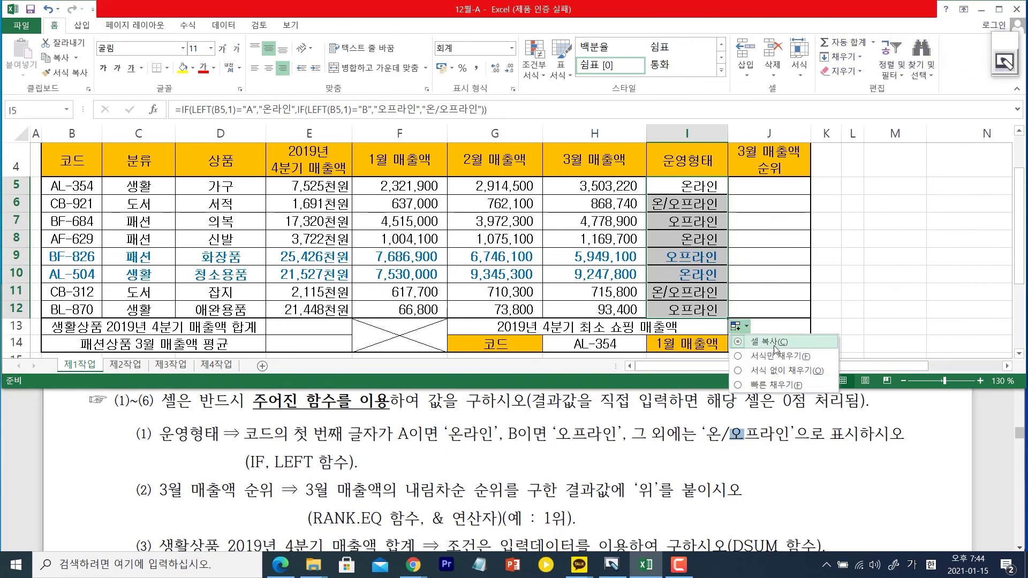
left_click(780, 371)
left_click(897, 272)
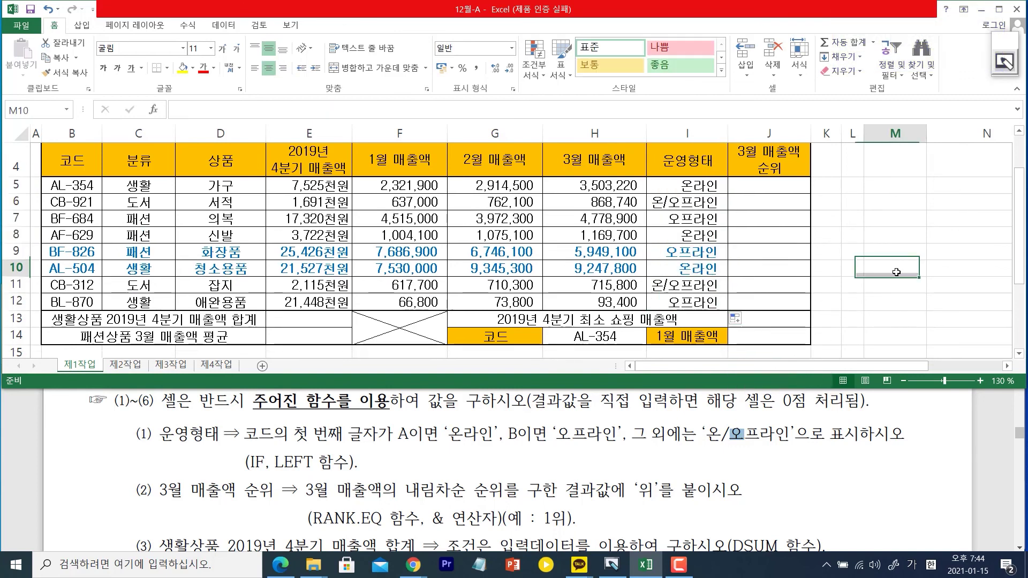